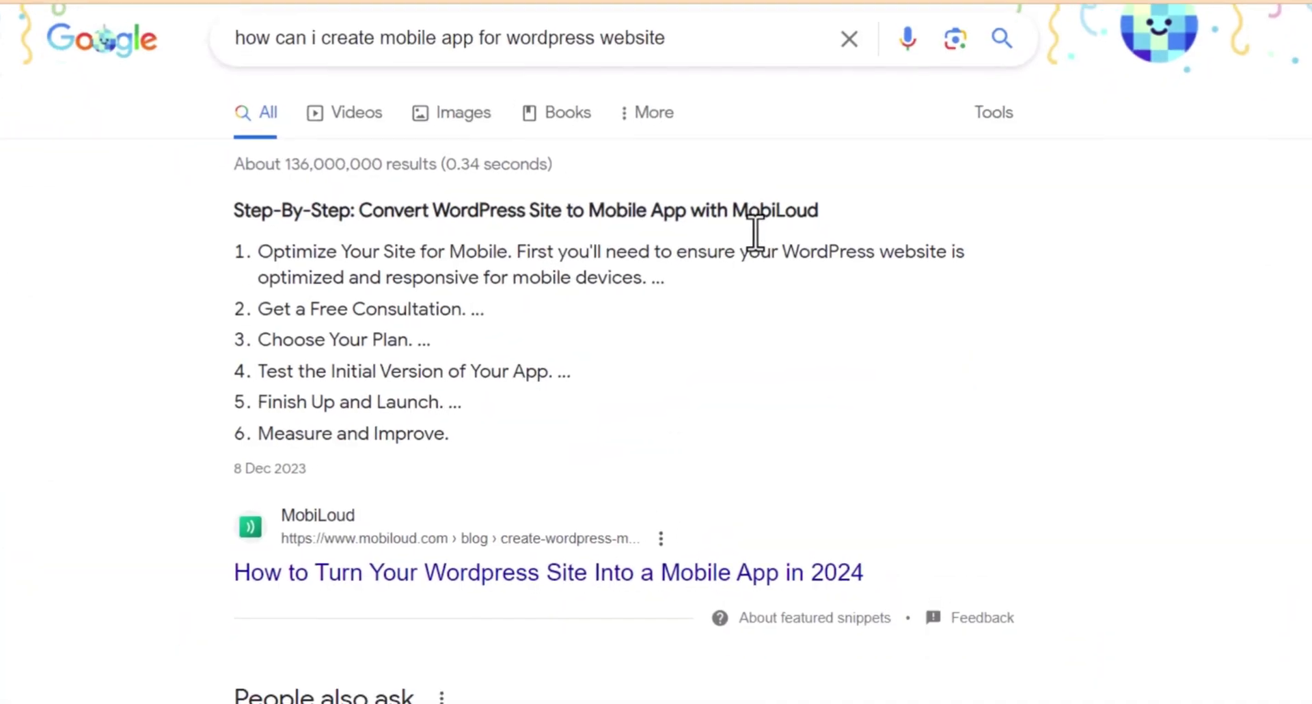
scroll(746, 233, down, 20)
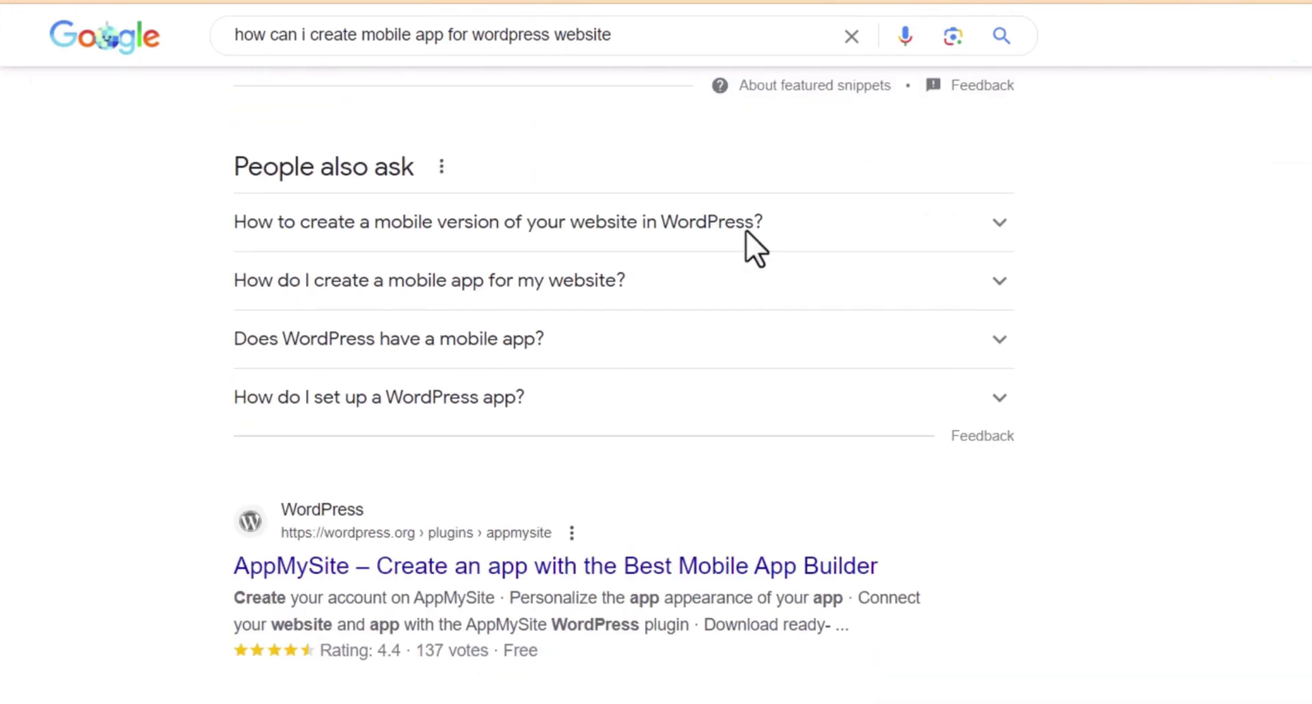
scroll(743, 234, down, 20)
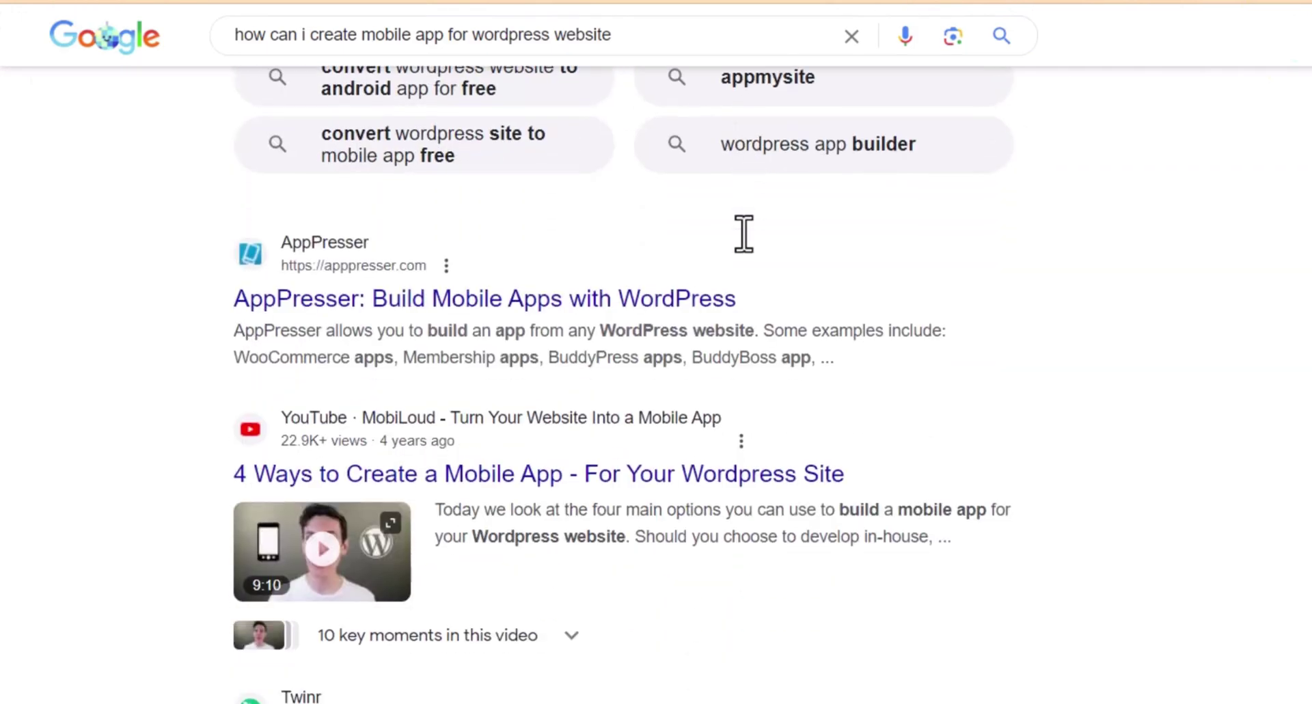
scroll(736, 240, down, 10)
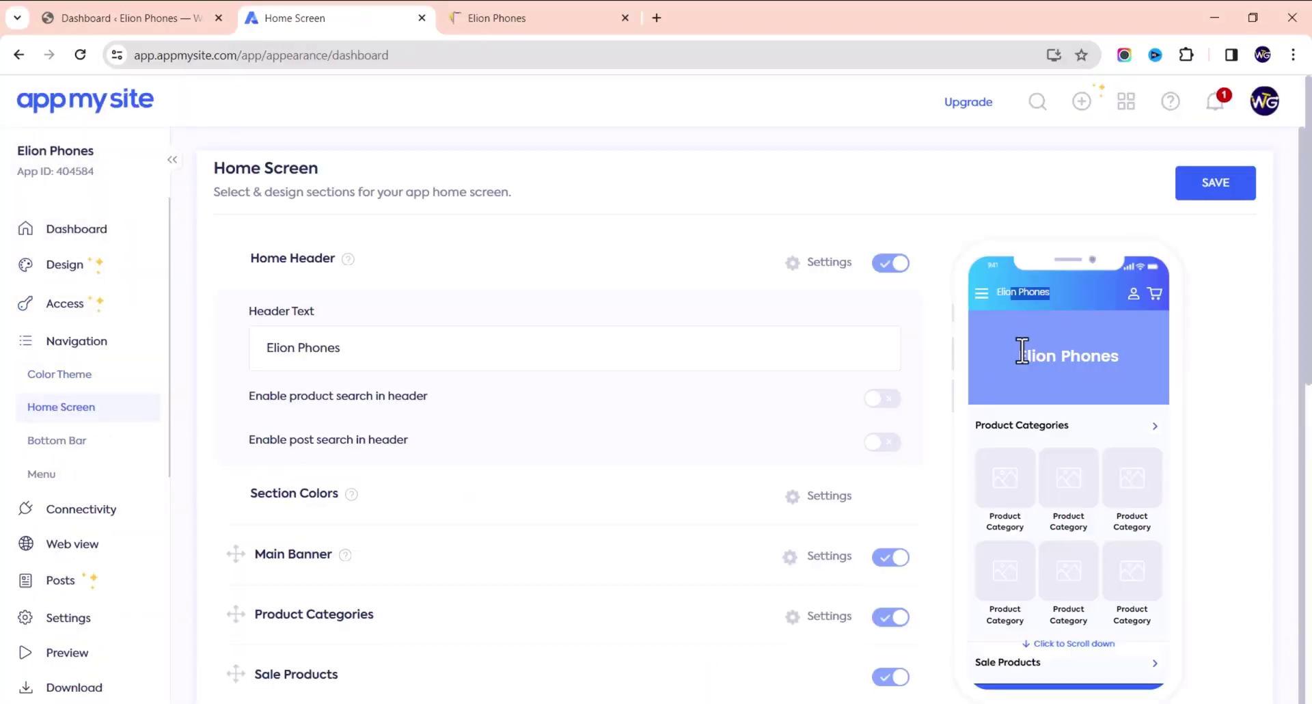
scroll(269, 335, down, 6)
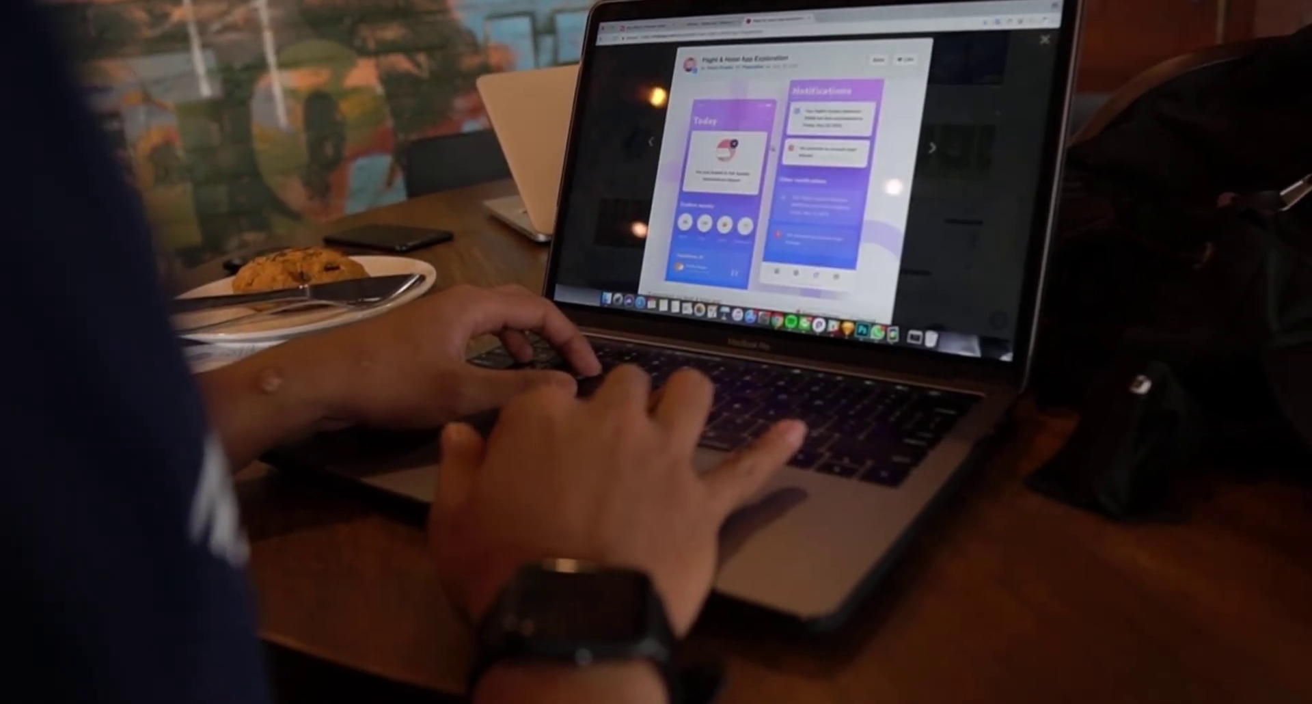
key(Escape)
scroll(786, 171, down, 5)
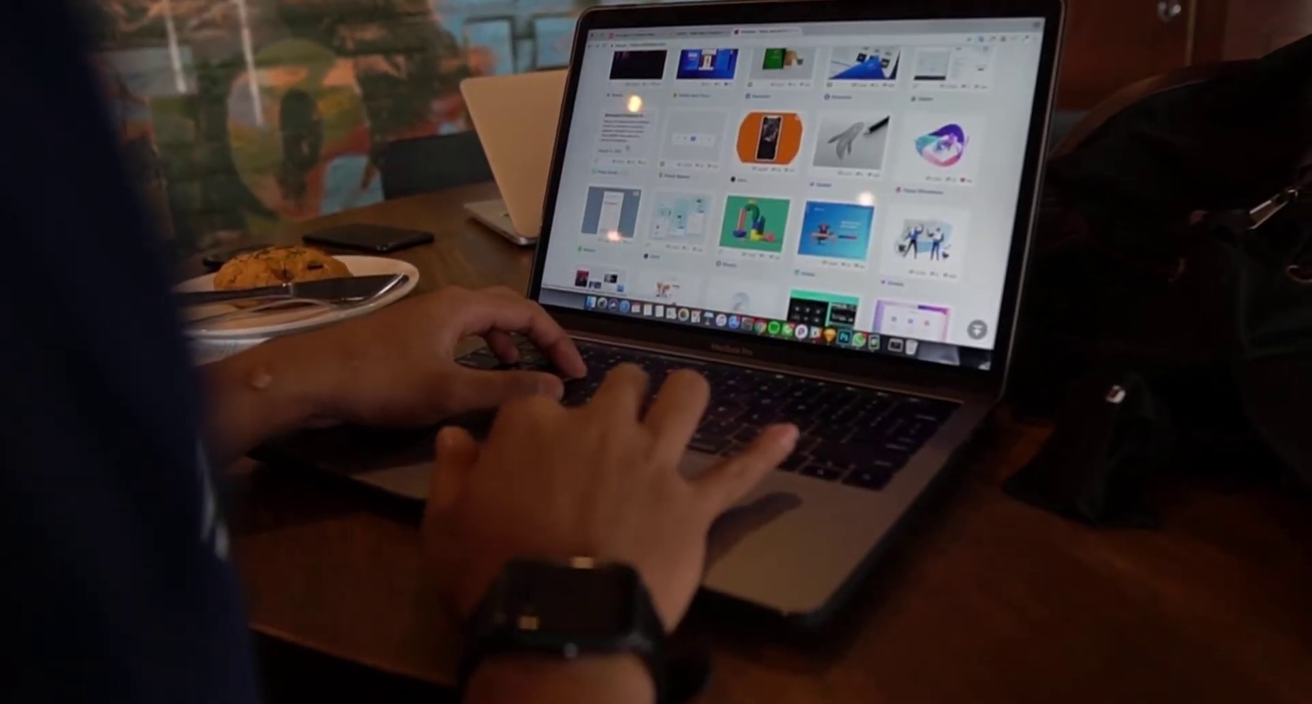
click(624, 151)
scroll(785, 150, down, 3)
key(Escape)
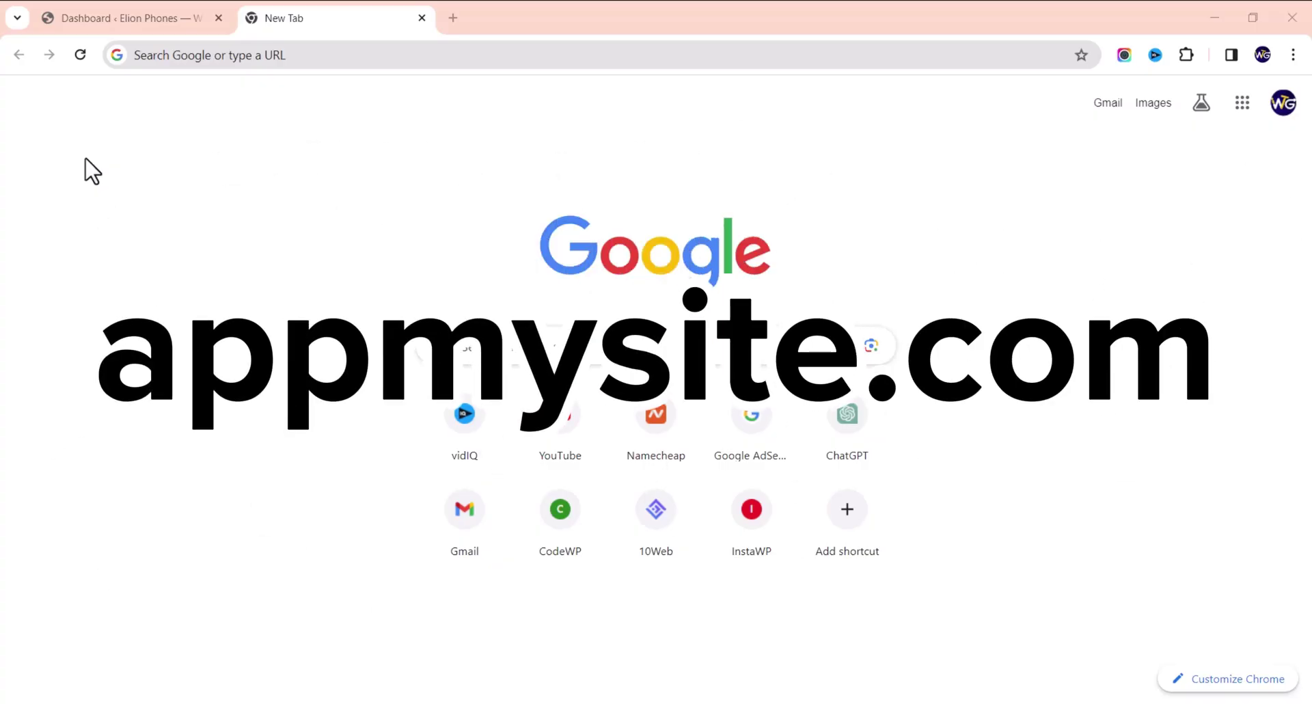
Open the website appmysite.com in the empty browser tab
click(389, 54)
text(app)
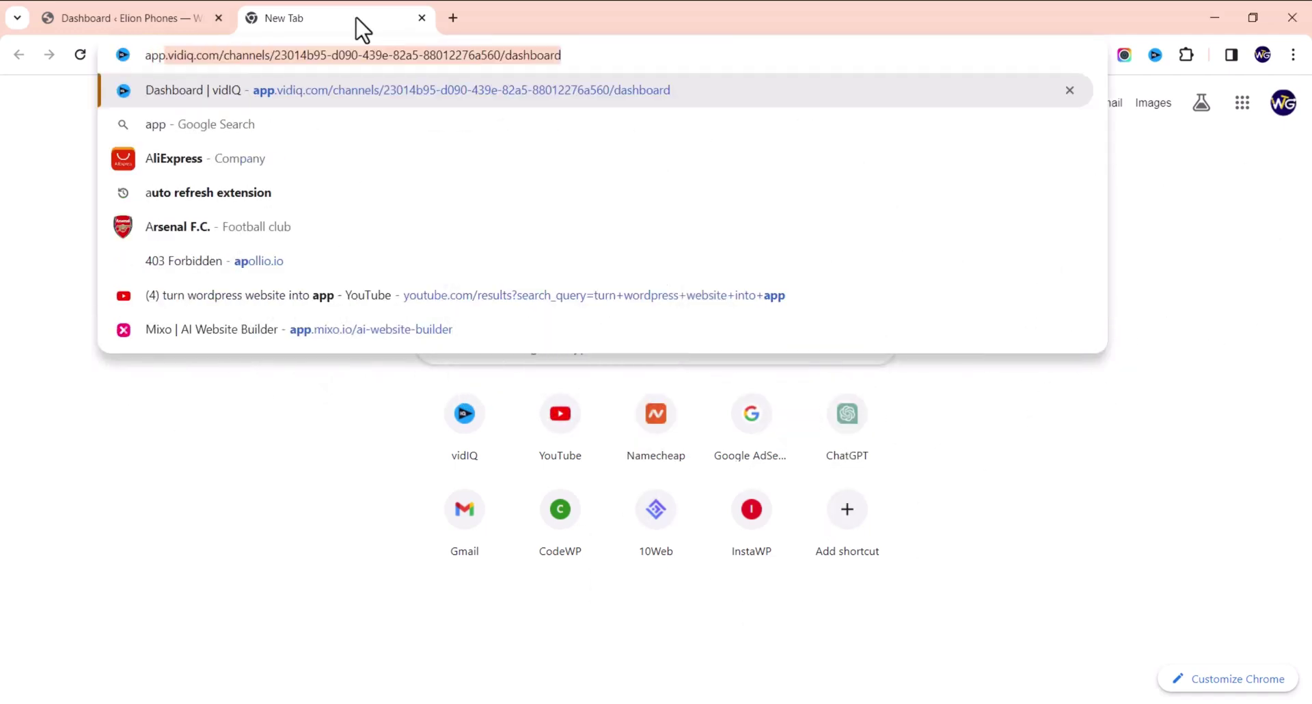
text(mysite.com)
key(Return)
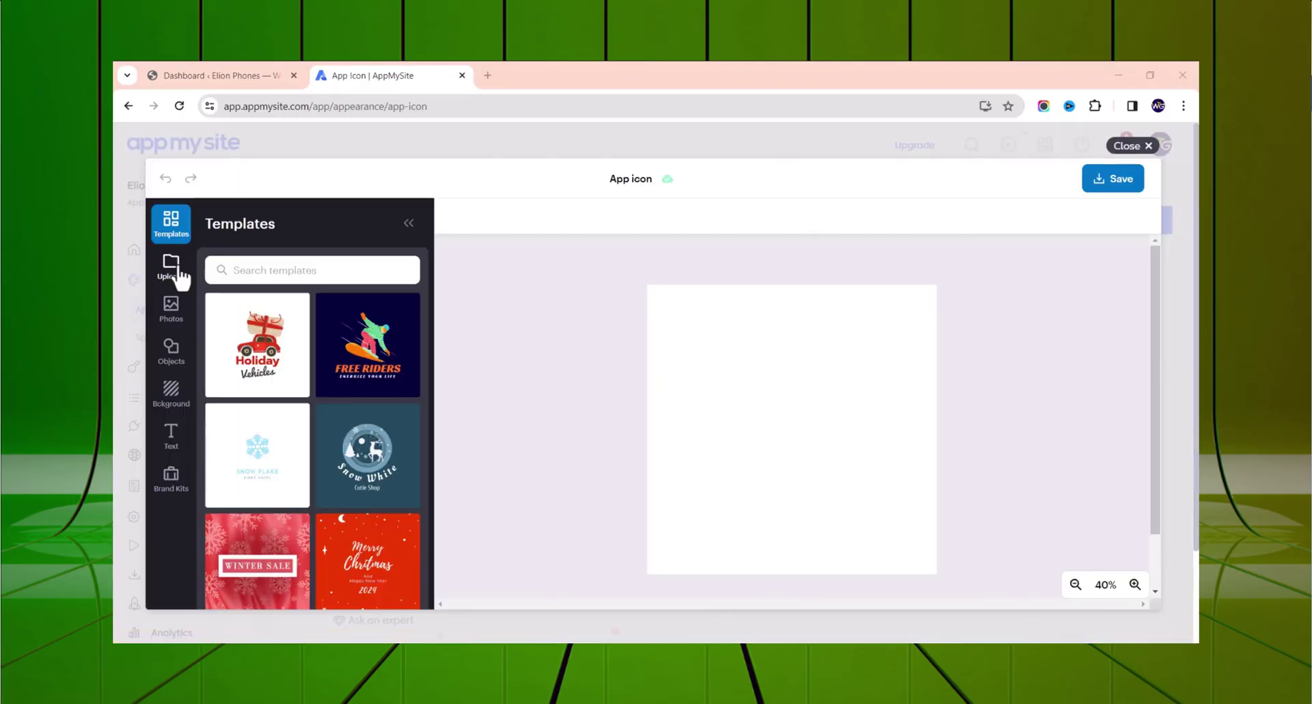
click(327, 269)
text(car)
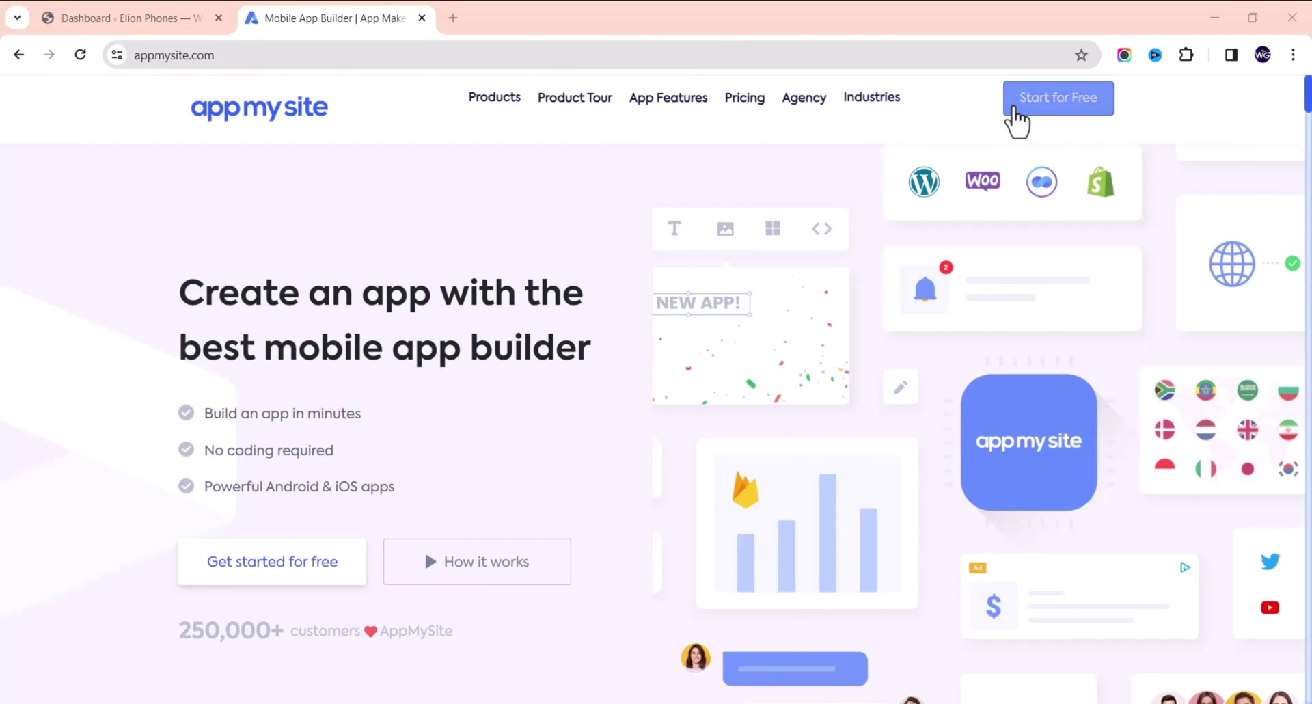
Begin the free sign-up on AppMySite and create the account with a Google account
click(1011, 105)
mouse_move(845, 110)
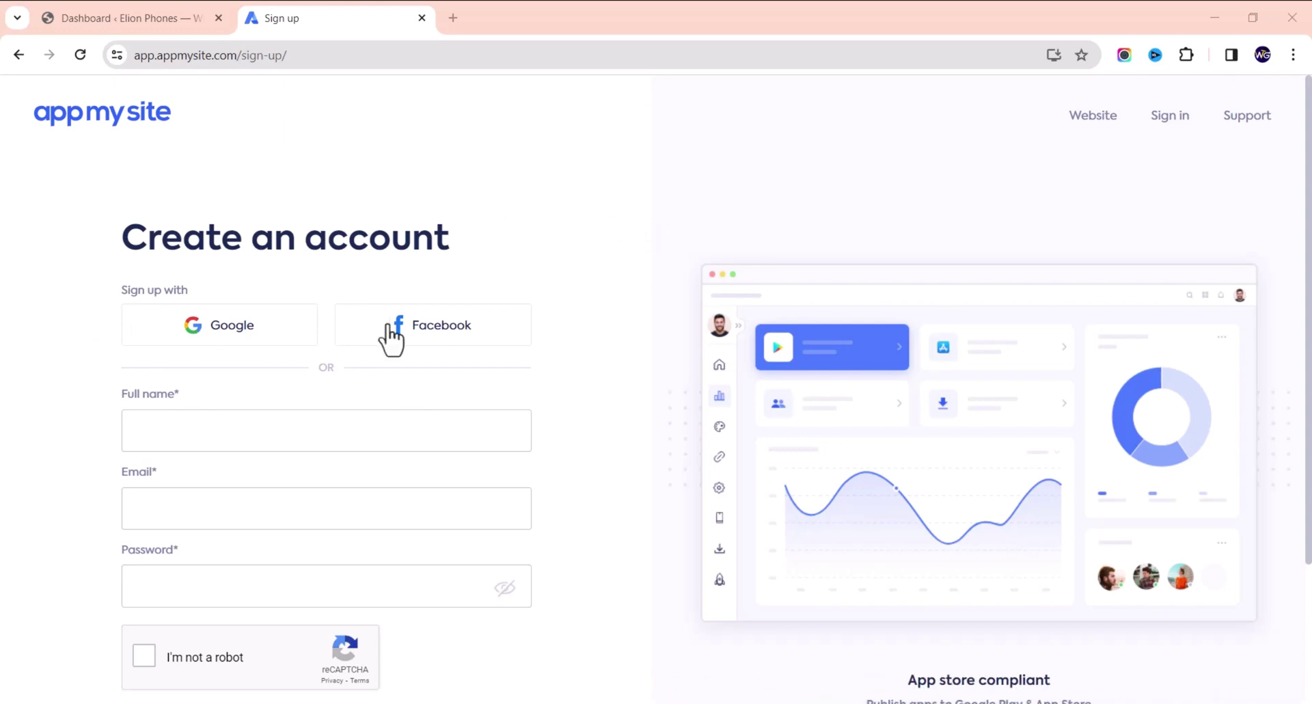
scroll(214, 296, down, 2)
click(267, 316)
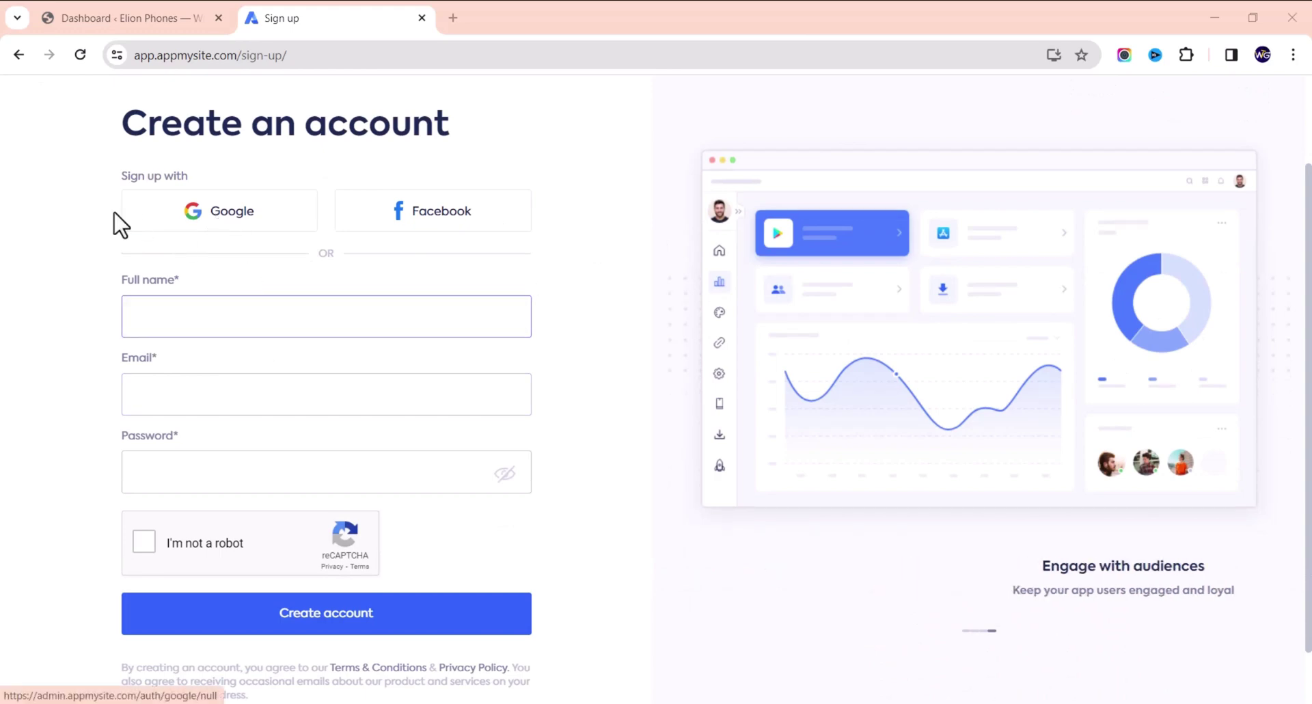
click(236, 209)
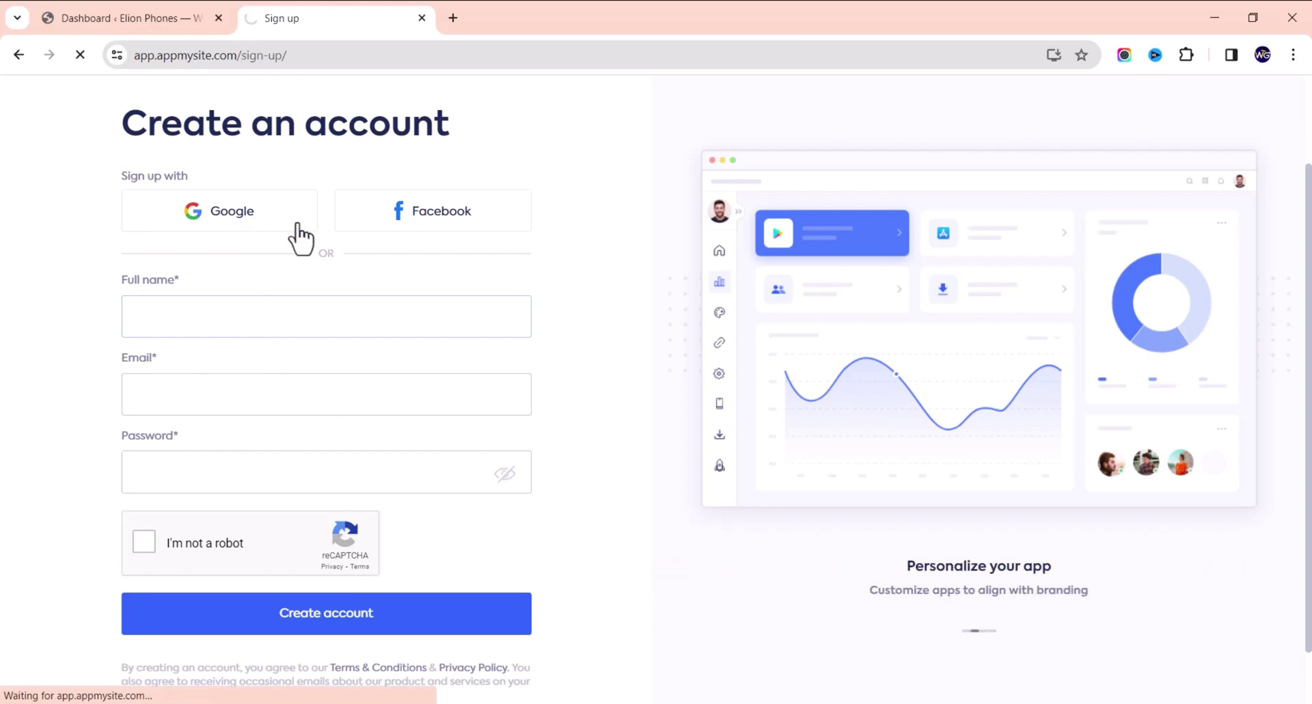
click(561, 343)
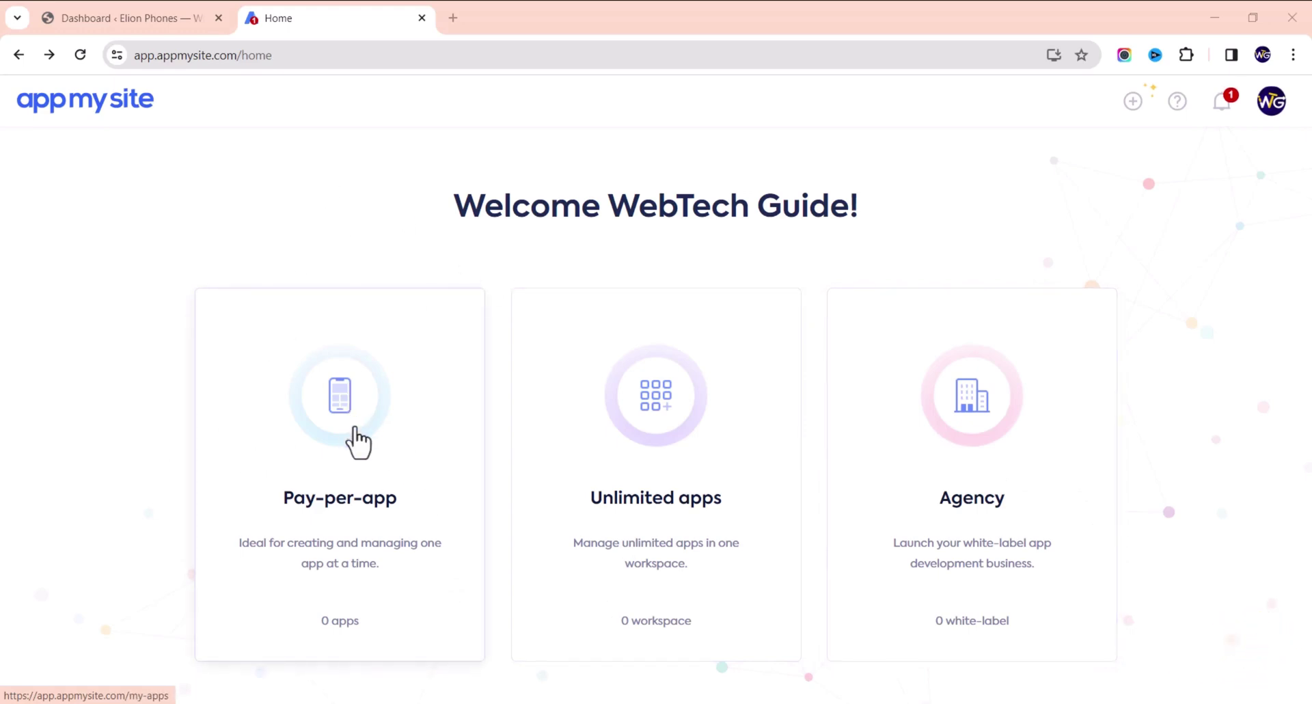
Start creating the first app under Pay-per-app and name it Elion Phones
click(334, 429)
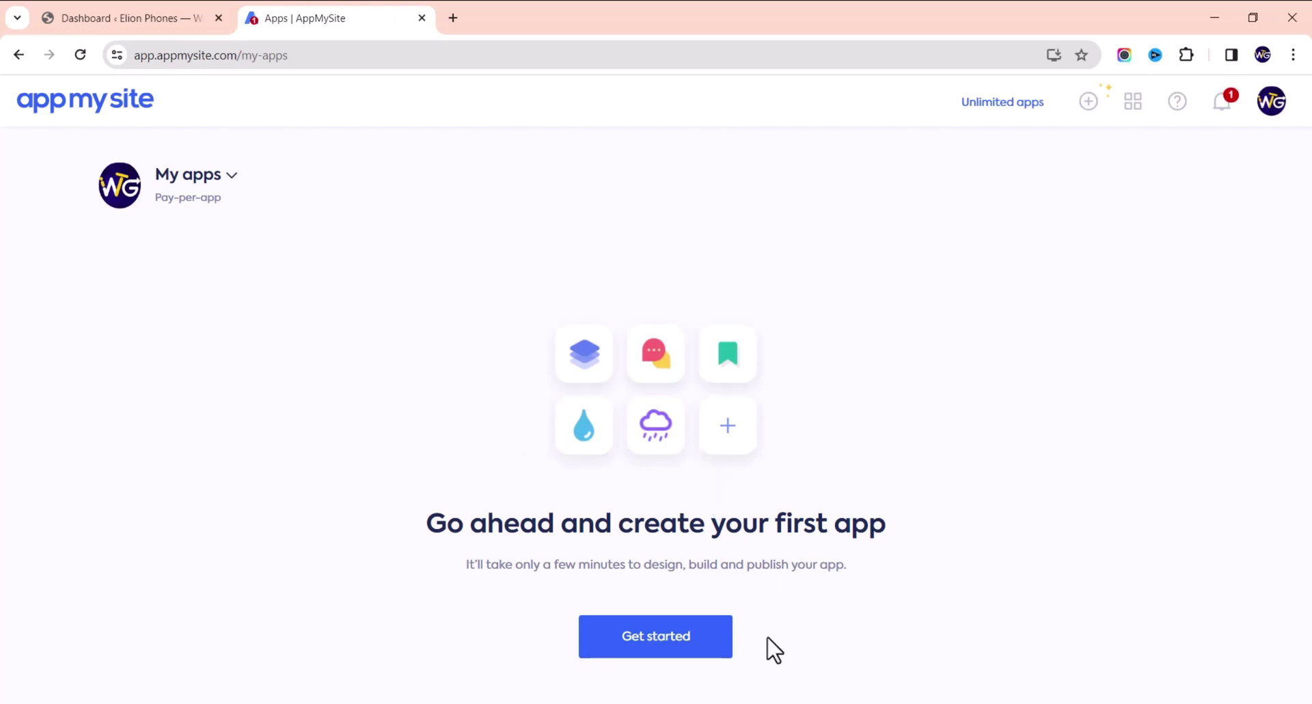
click(673, 646)
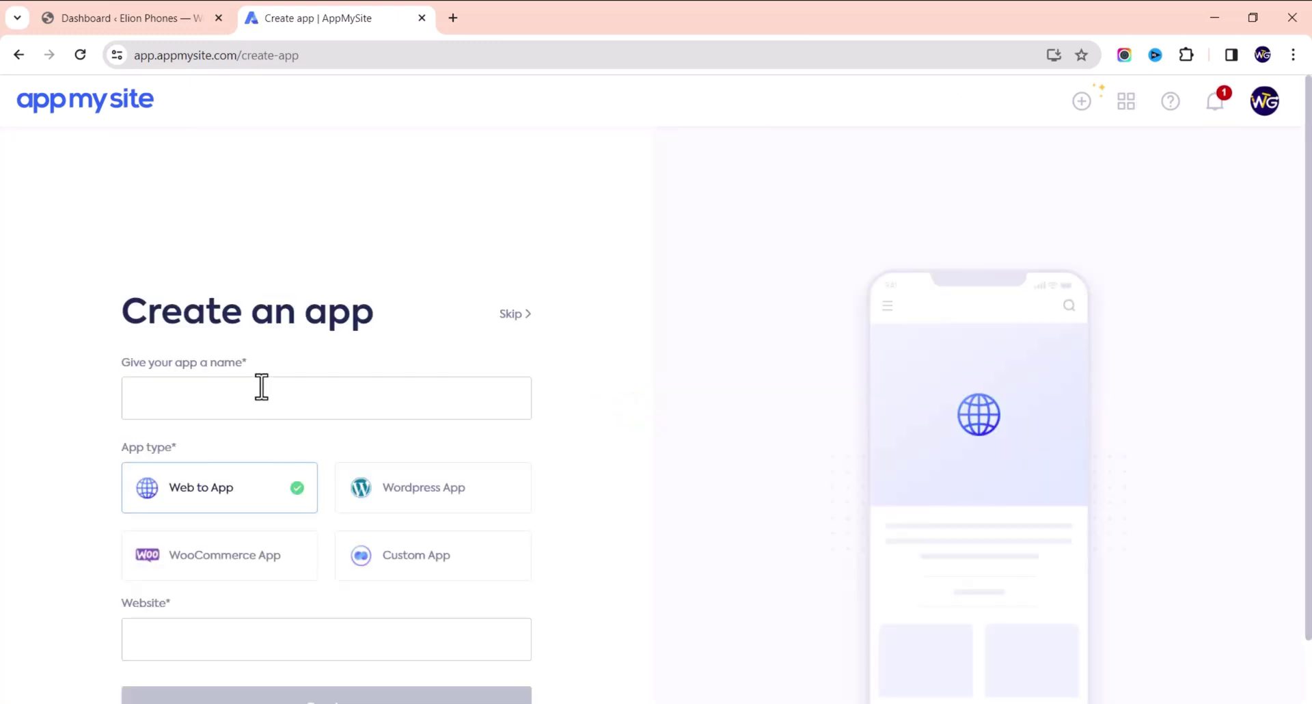
click(261, 387)
scroll(302, 386, down, 1)
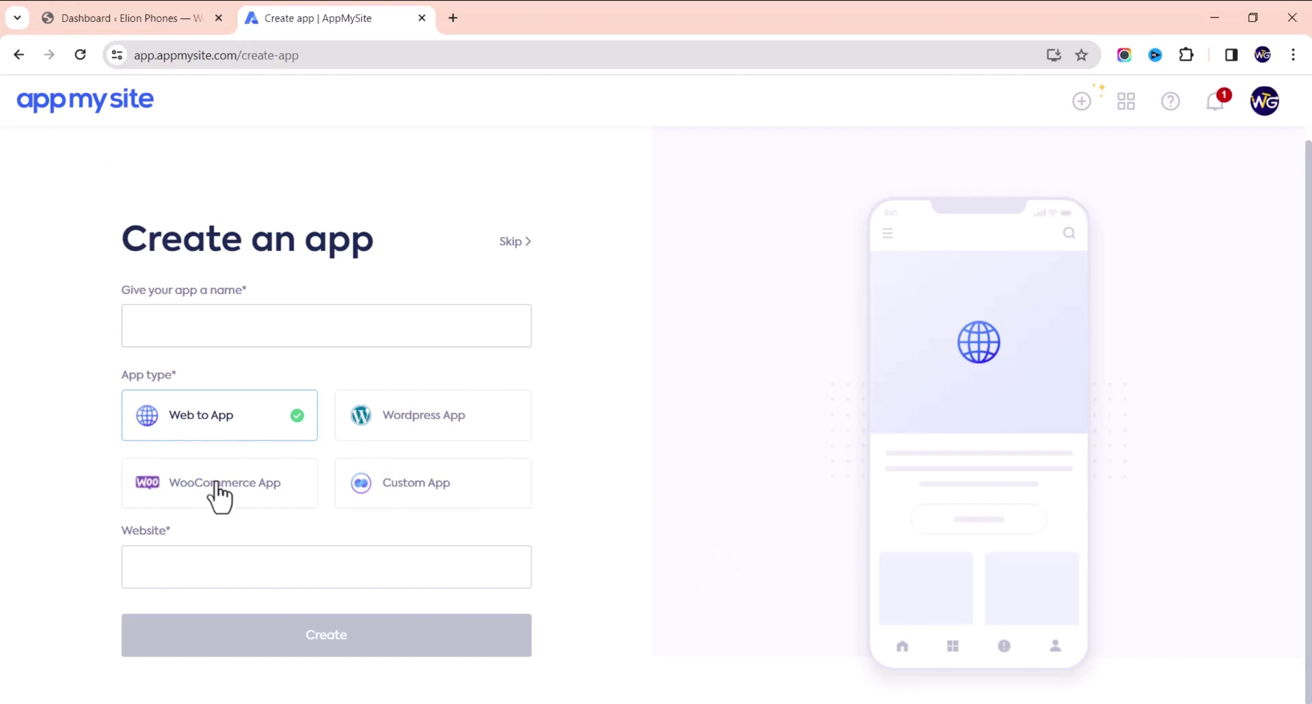
click(470, 513)
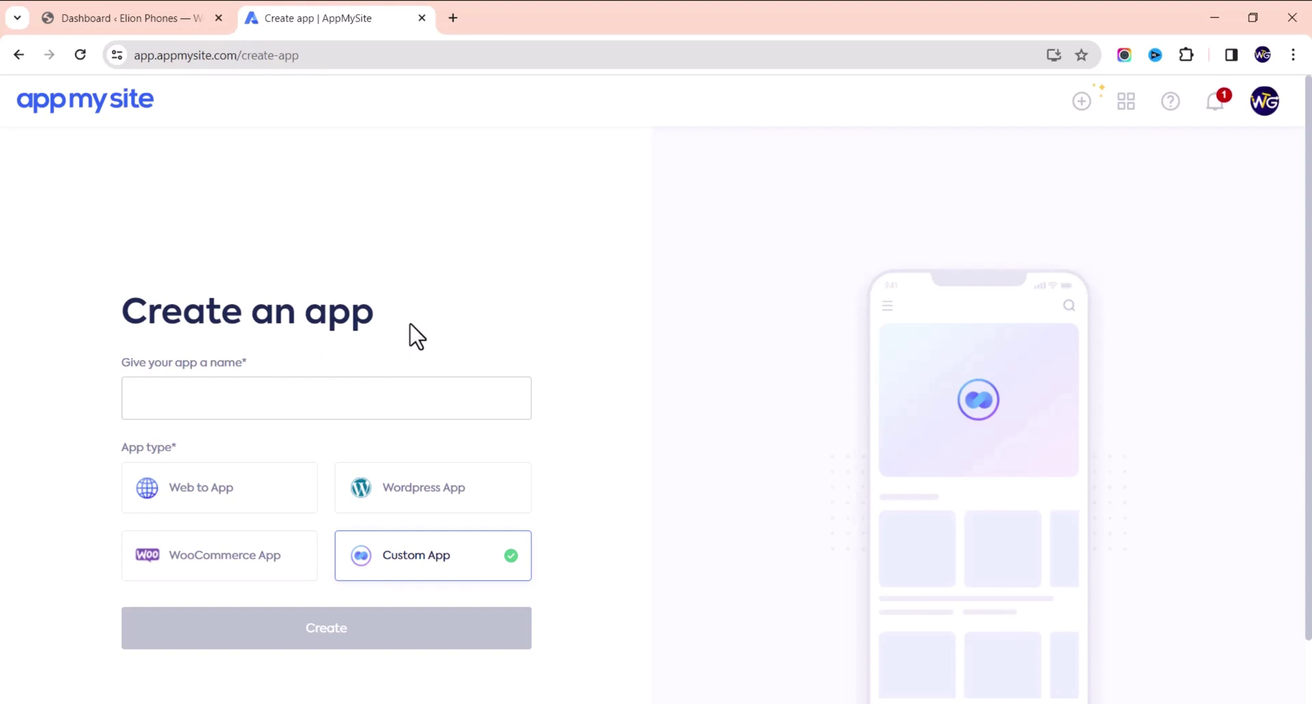
click(375, 400)
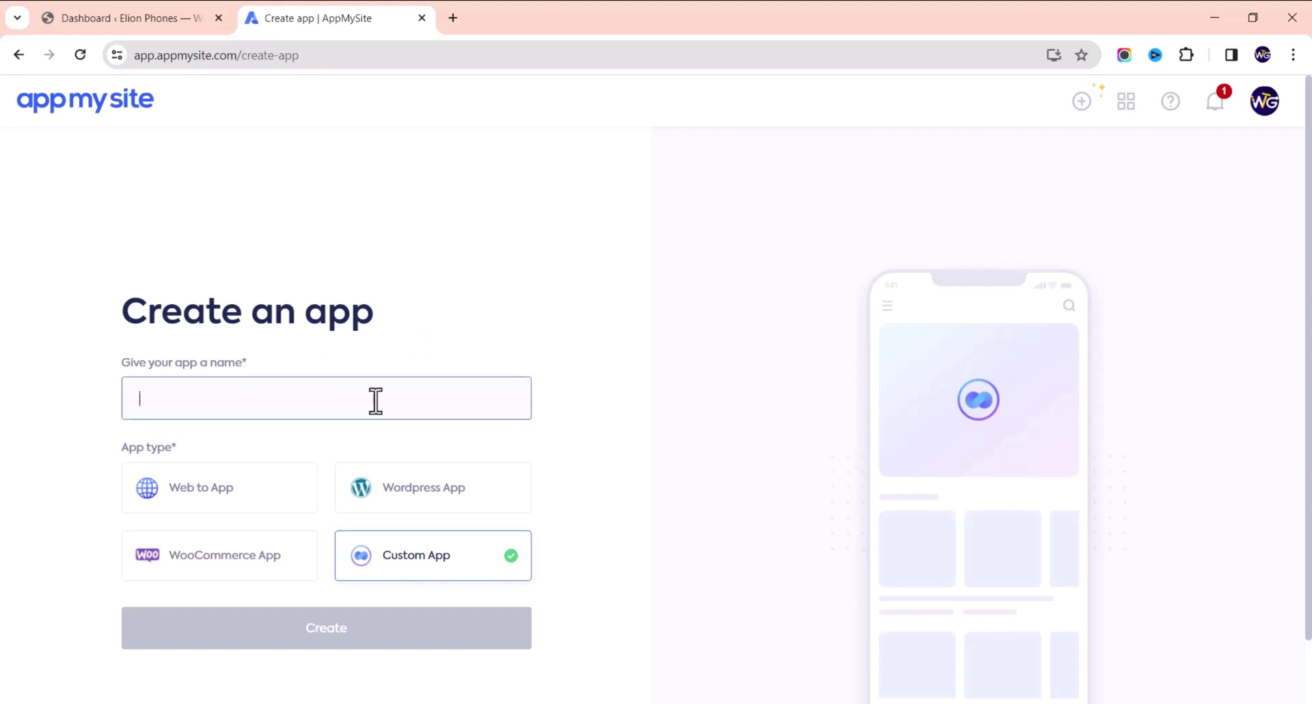
text(Elion Phones)
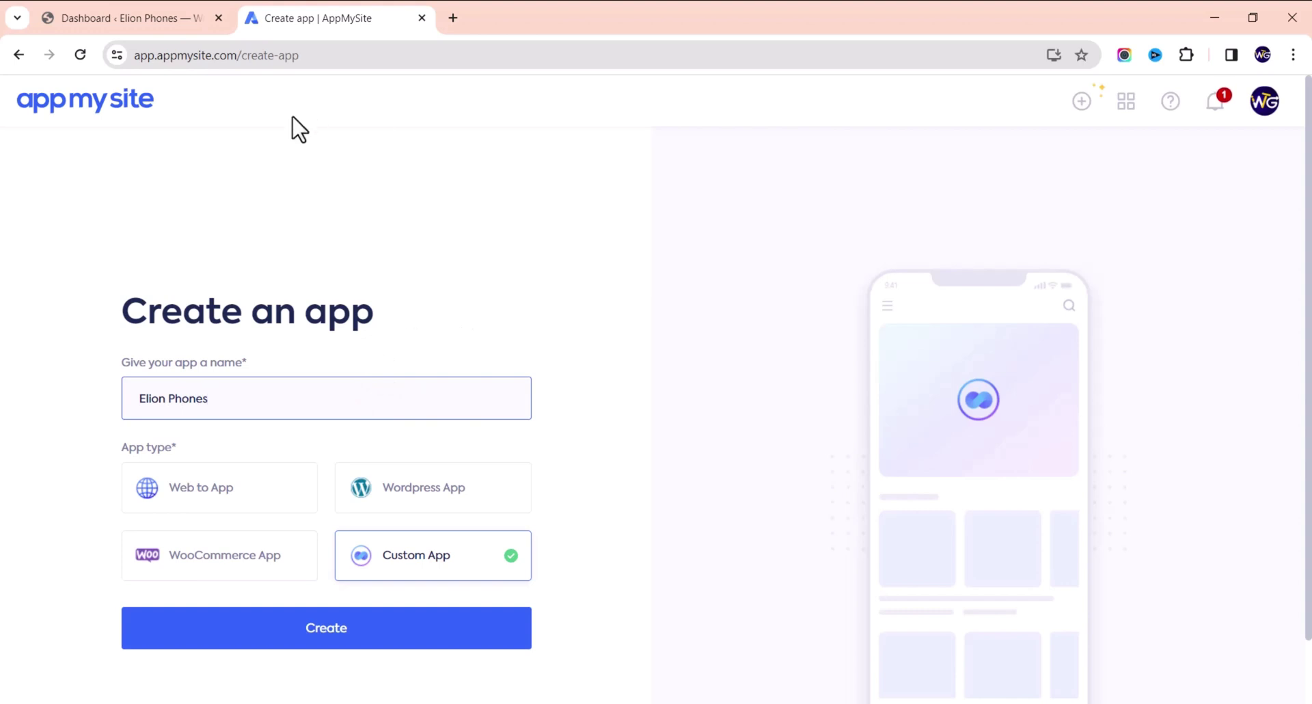
Set the app type to WooCommerce App, enter elionphones.com as the website, and create the app
click(262, 561)
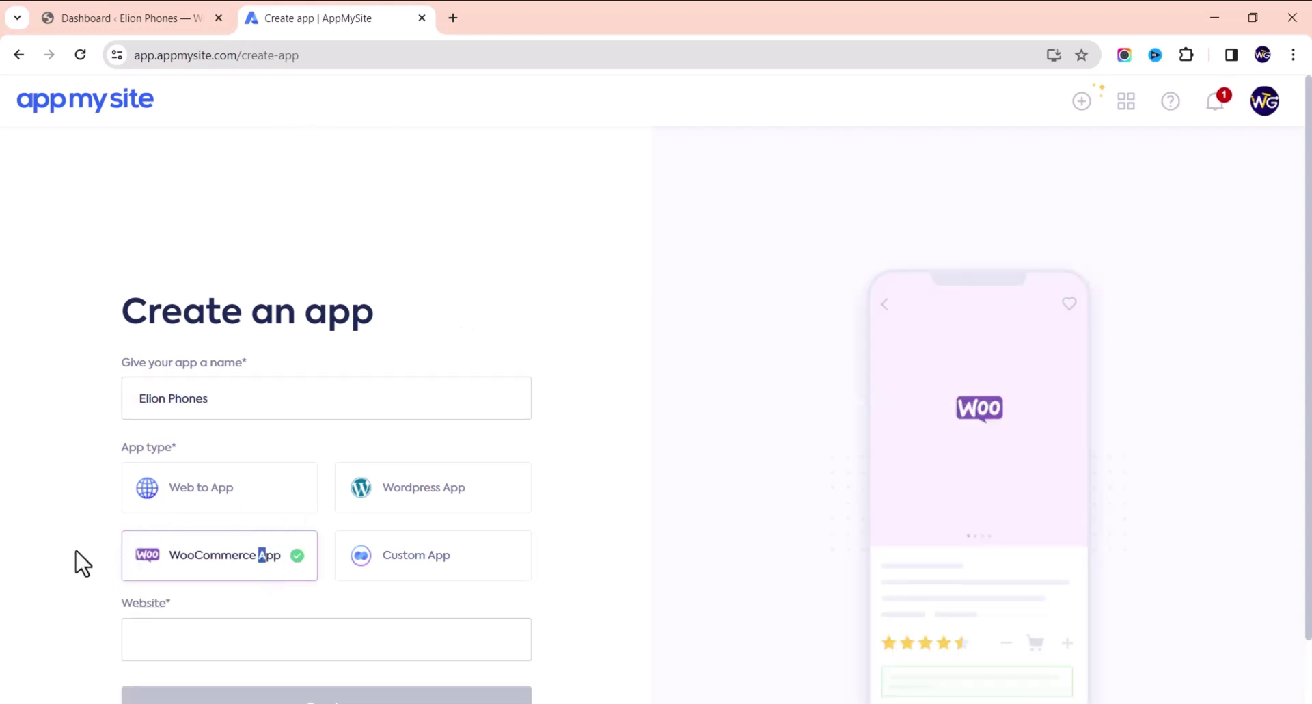
click(249, 630)
scroll(239, 588, down, 1)
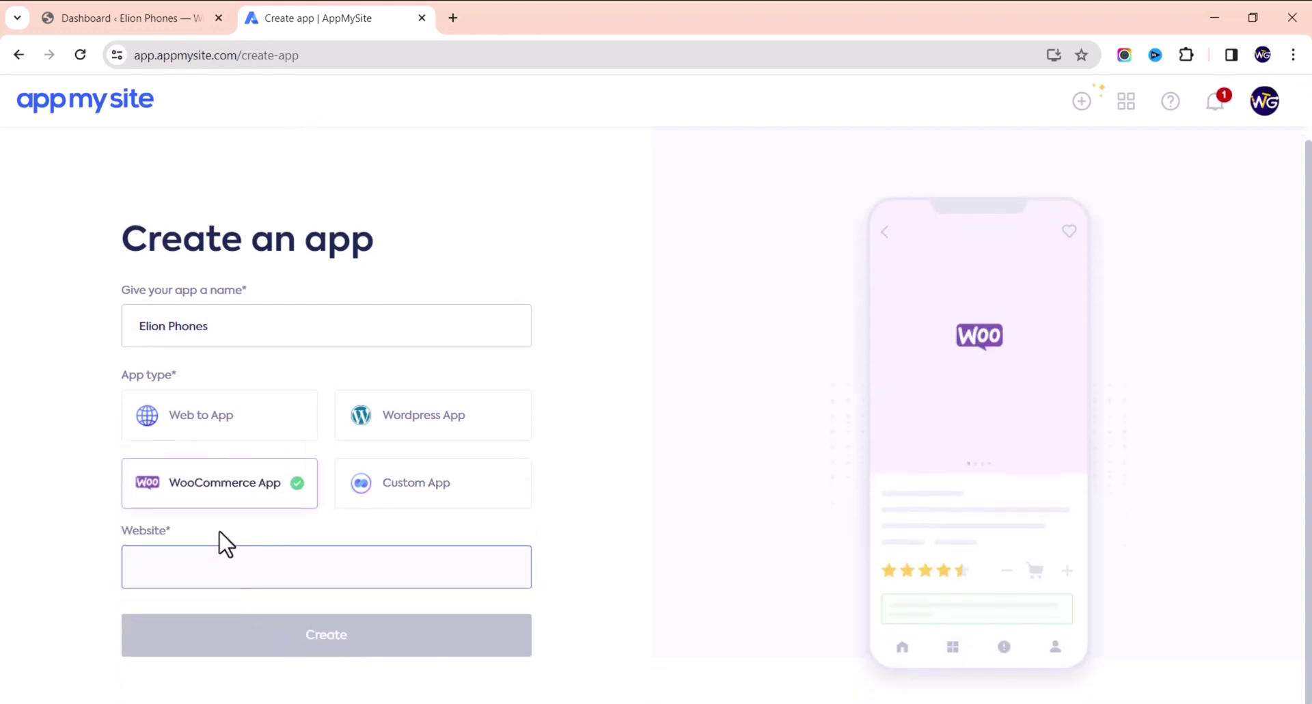
text(eli)
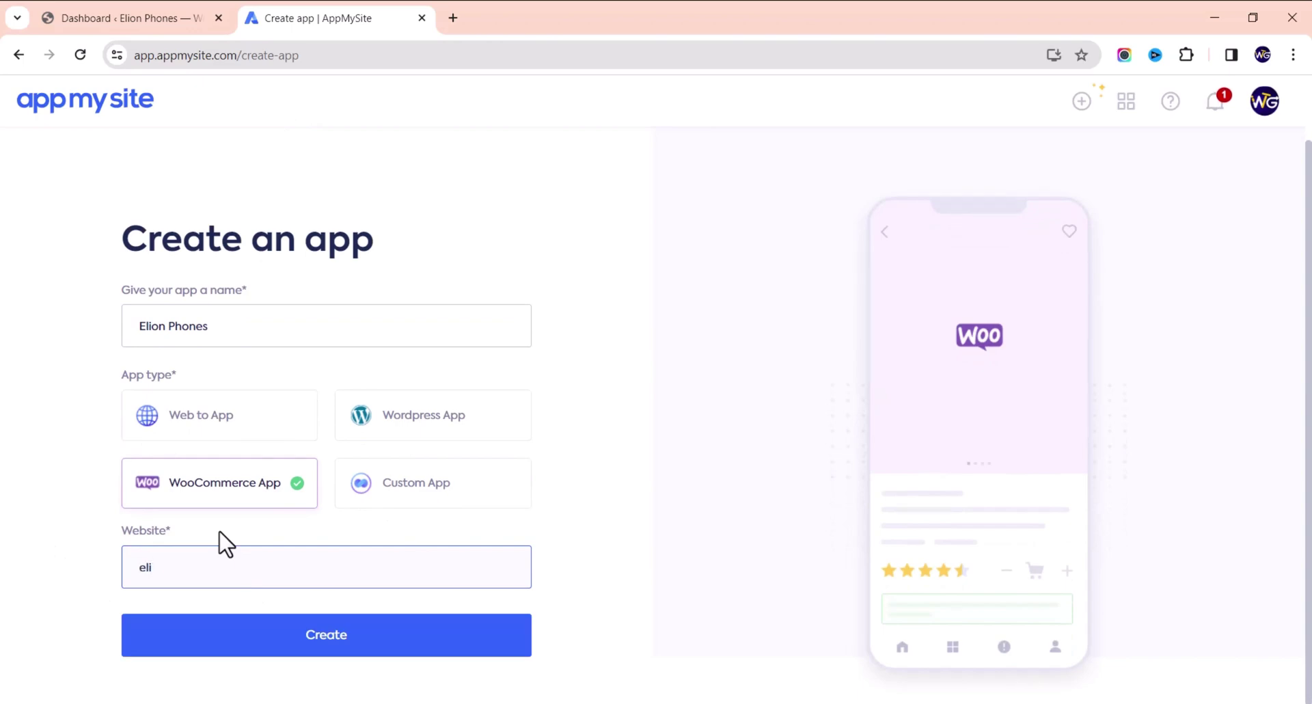
text(onphones.com)
click(291, 639)
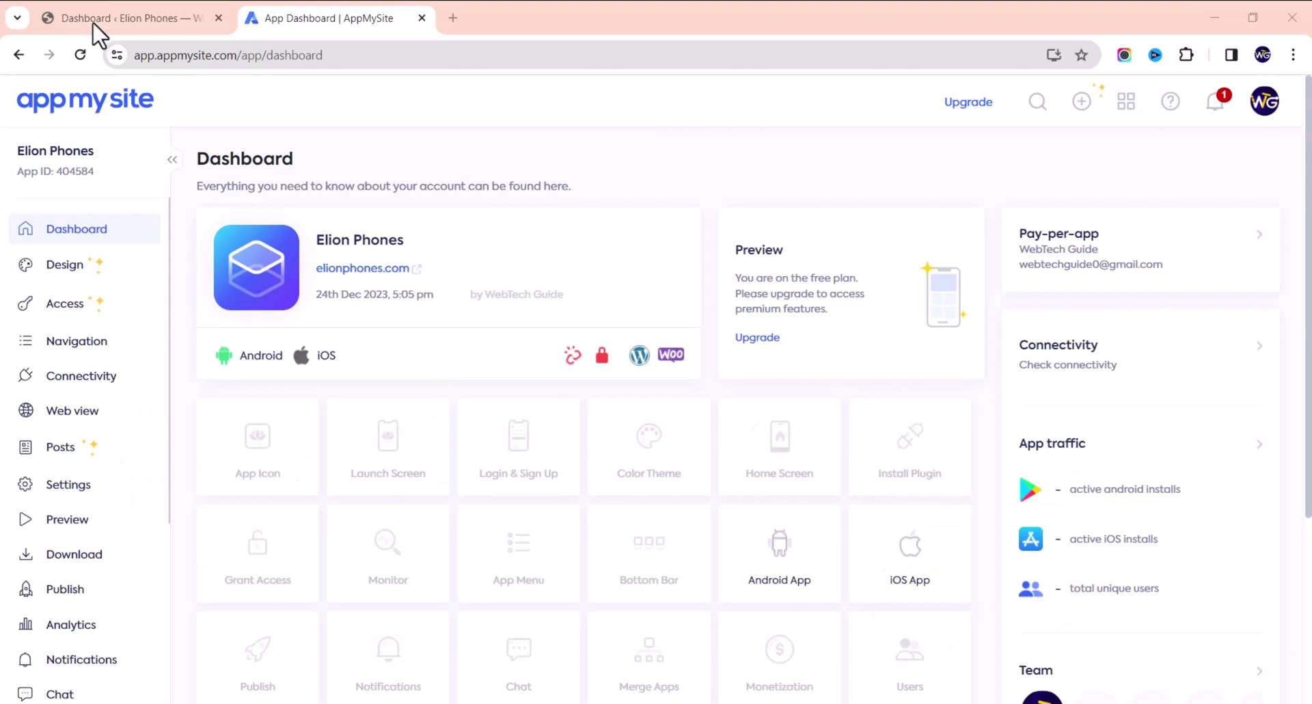
Look over the new app's dashboard, including its sidebar sections, feature tiles, app traffic and team areas
scroll(62, 287, down, 4)
scroll(77, 399, up, 4)
scroll(41, 301, down, 2)
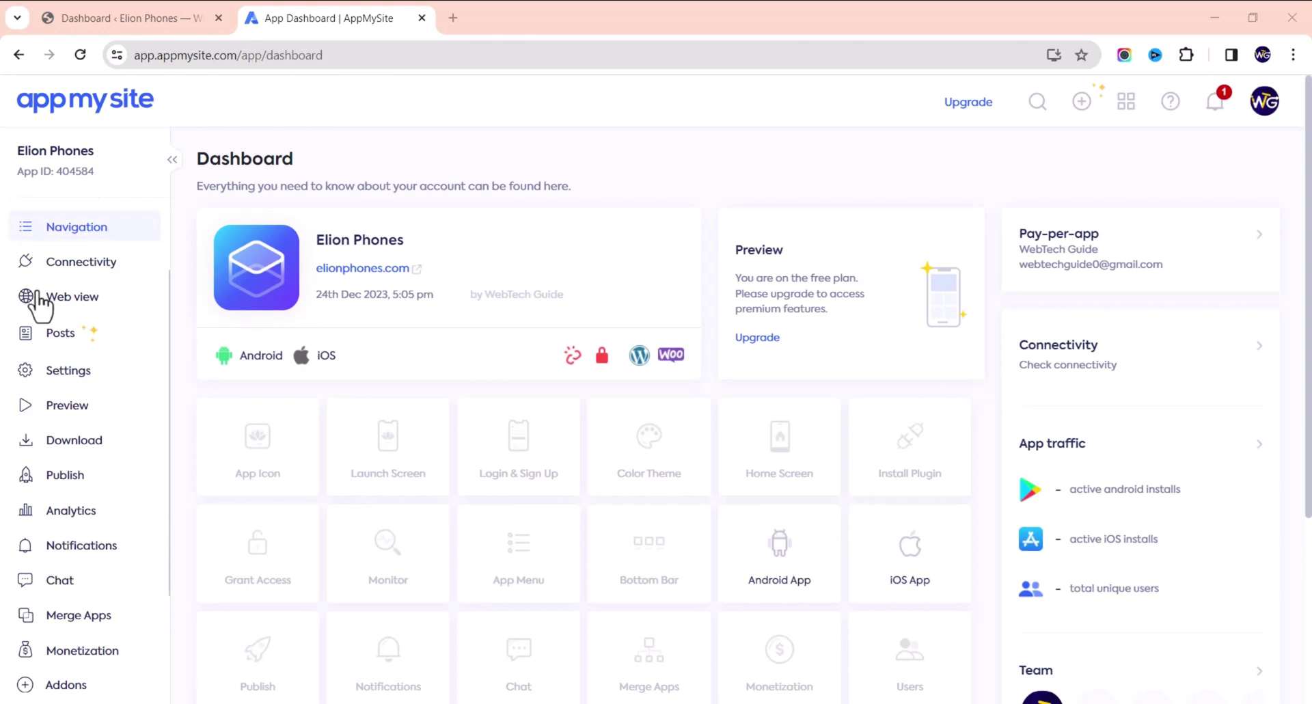
scroll(39, 305, down, 3)
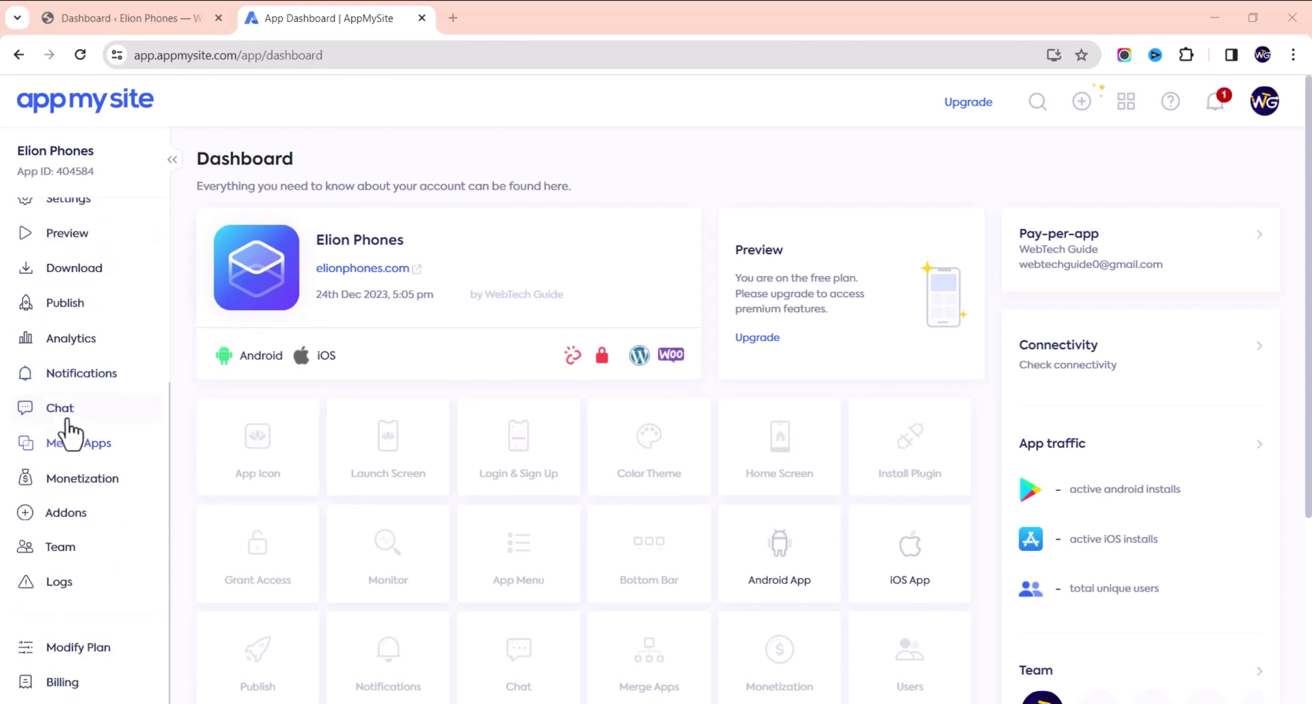
scroll(69, 424, up, 5)
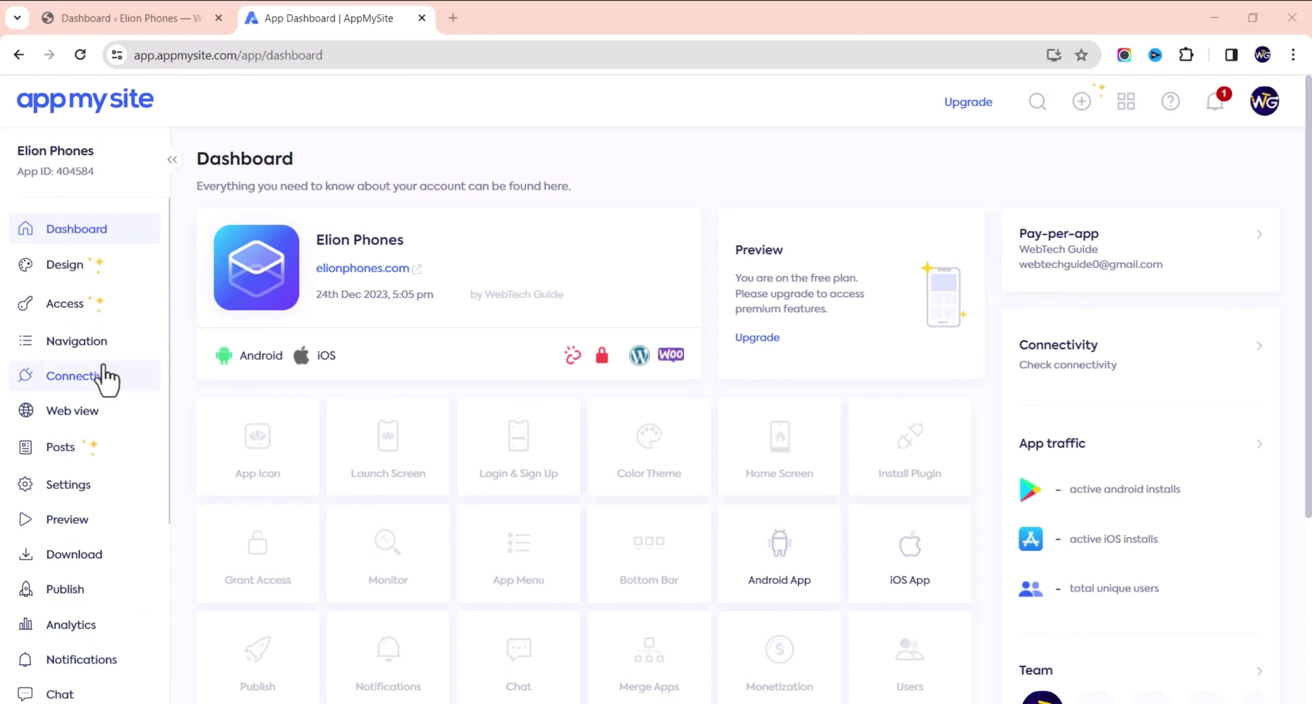
scroll(1147, 454, down, 2)
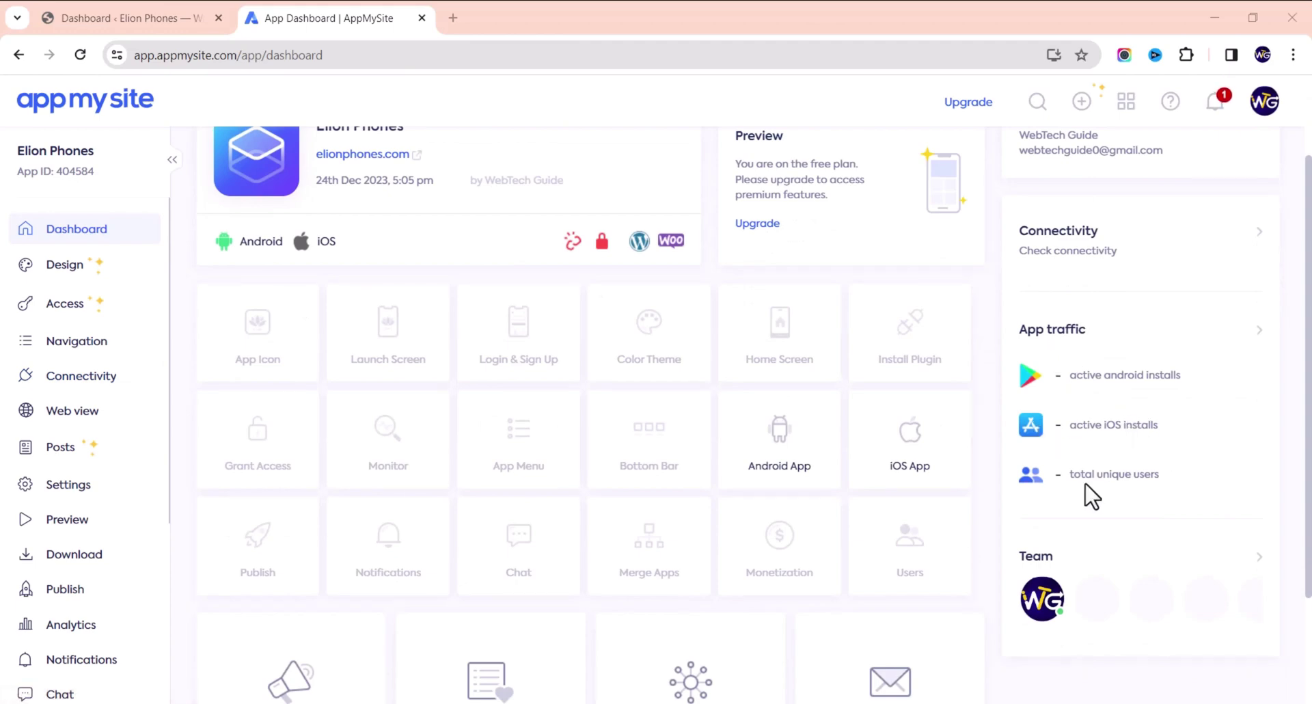
scroll(1091, 496, down, 2)
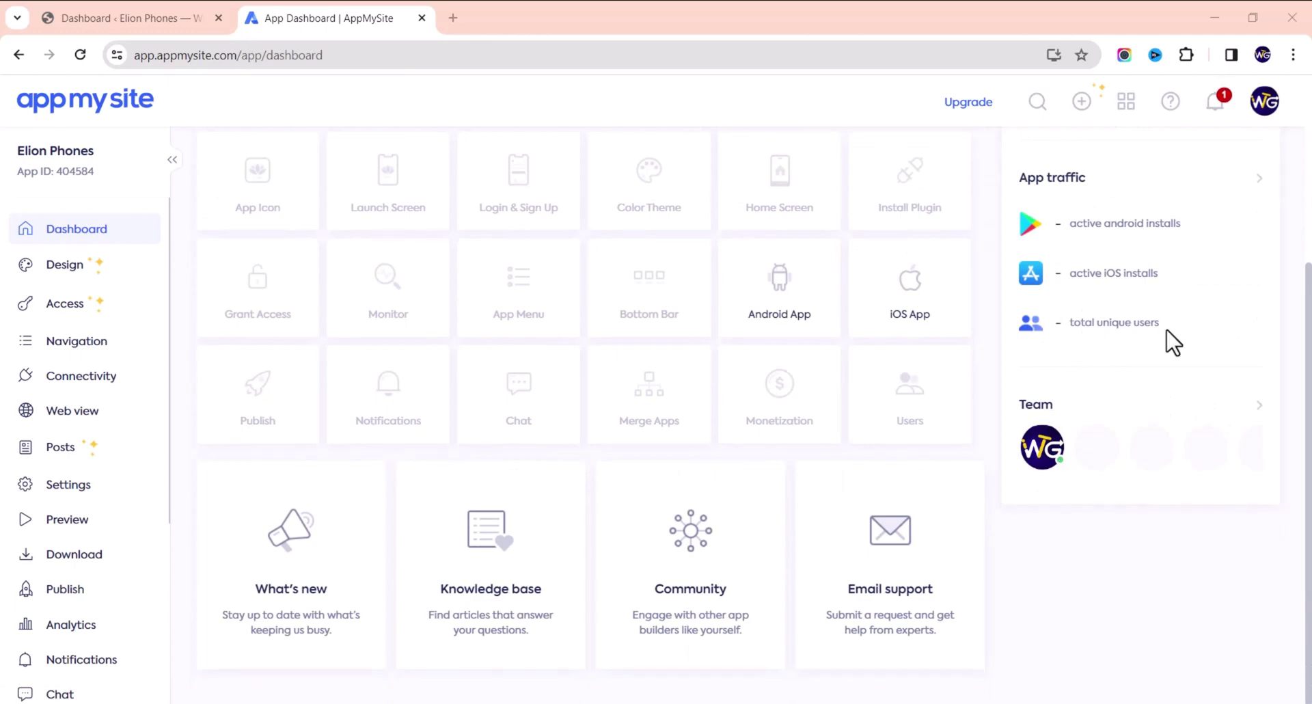
scroll(1173, 343, up, 4)
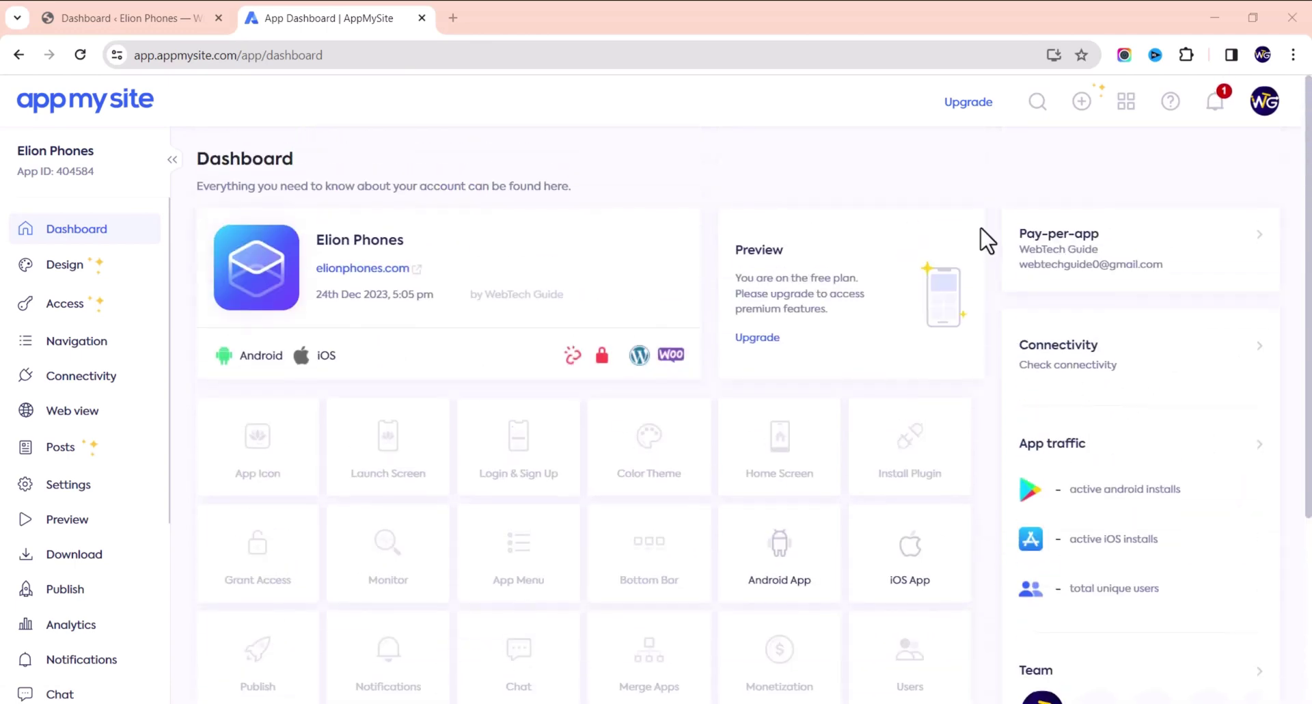
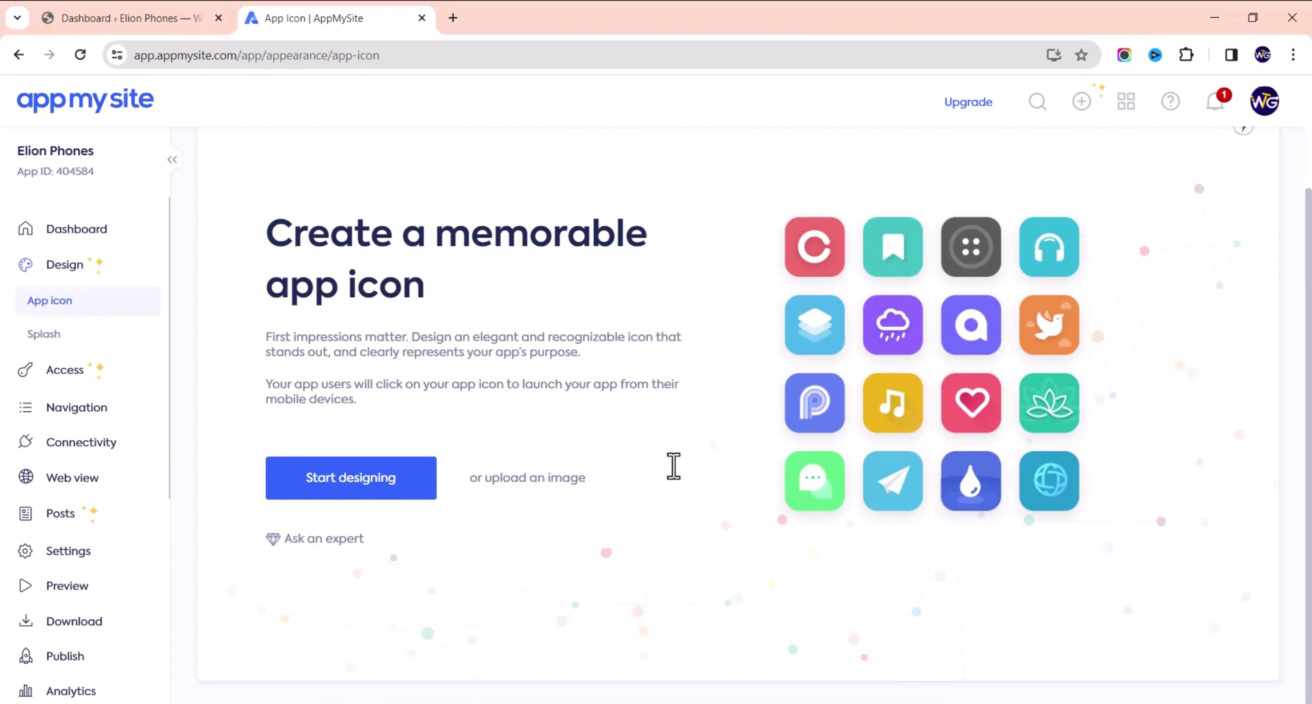
click(529, 479)
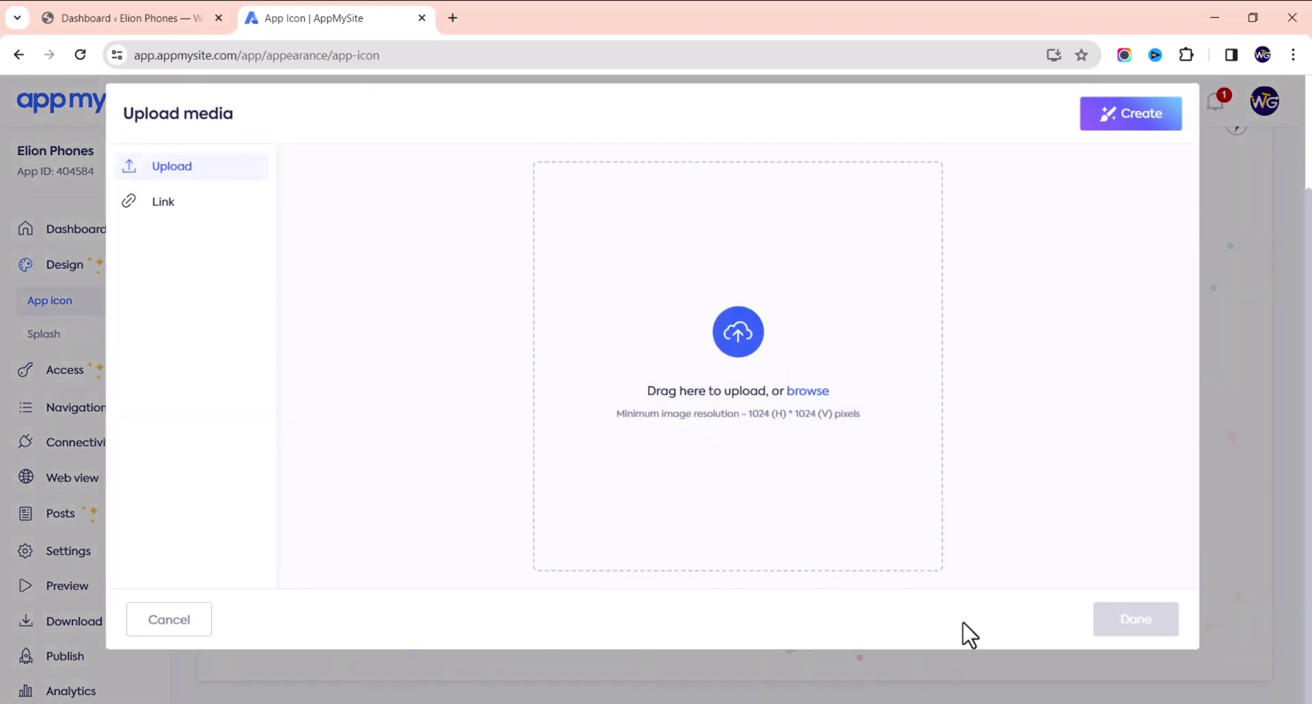
click(1094, 629)
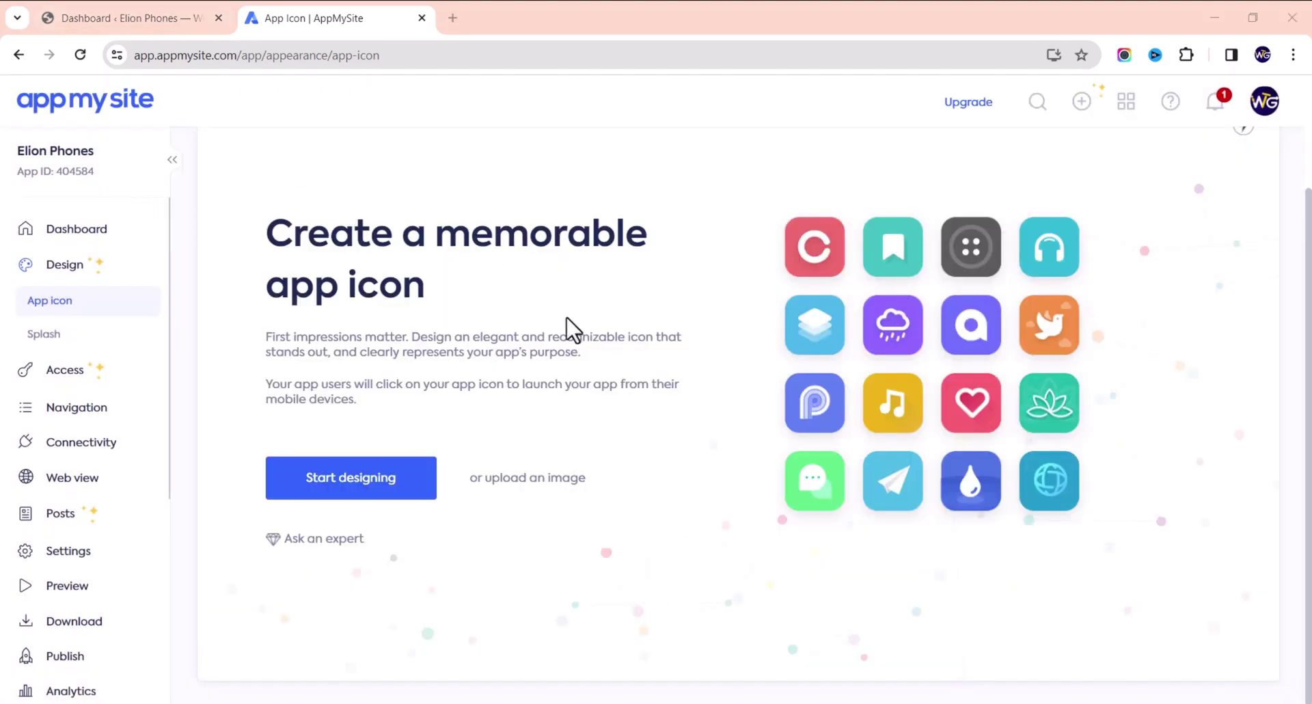
scroll(460, 265, up, 2)
scroll(732, 298, down, 2)
Open the app icon designer and look through its uploads, backgrounds, objects, photos and templates
click(375, 481)
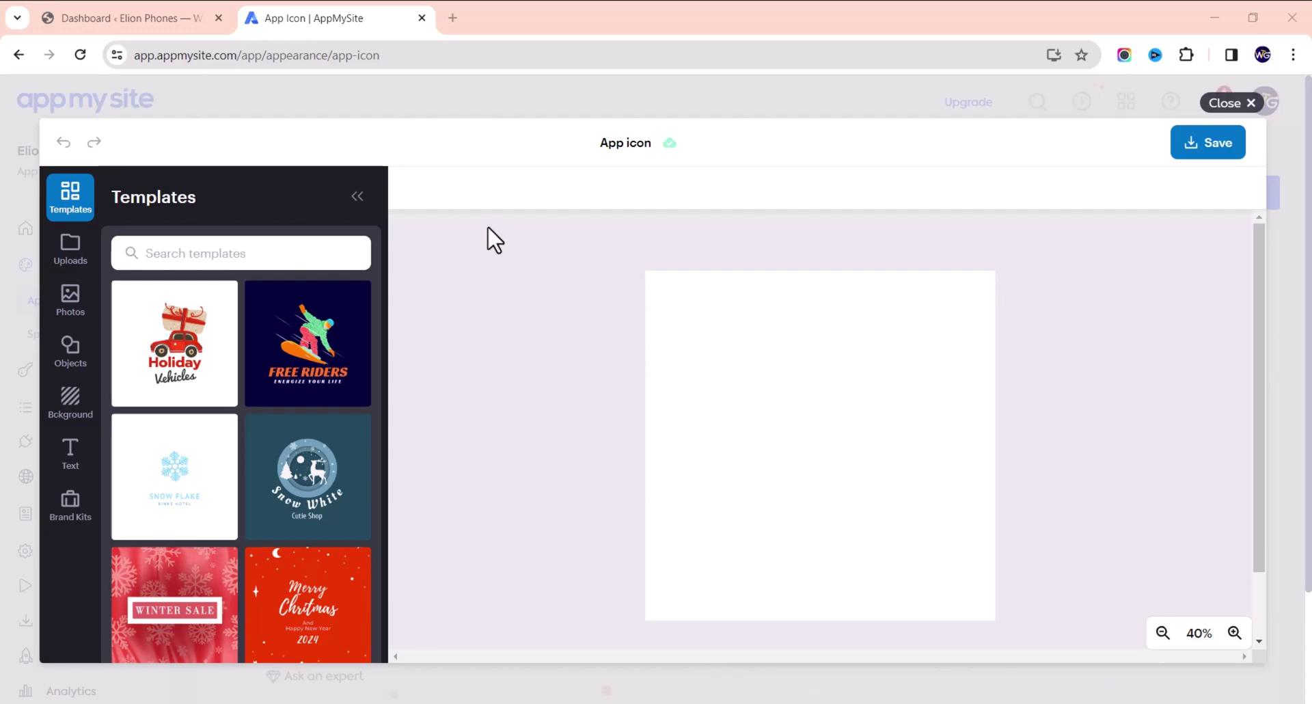
click(79, 253)
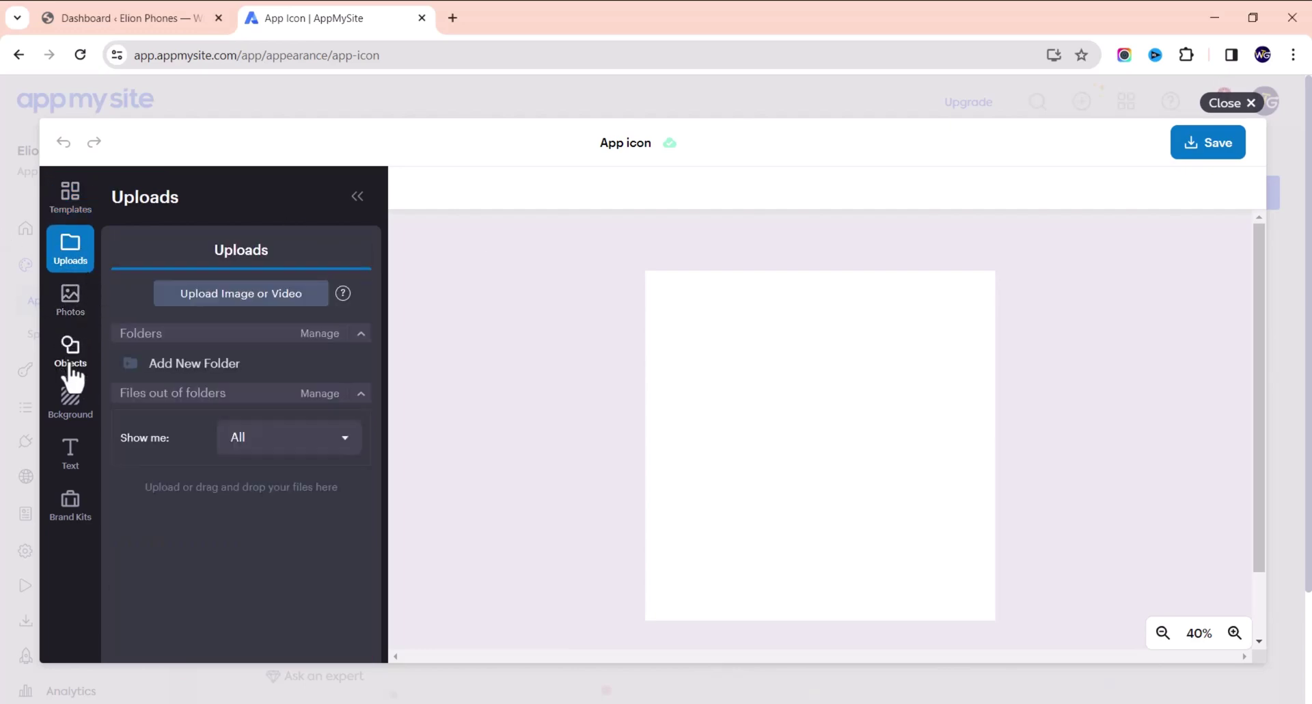
click(71, 410)
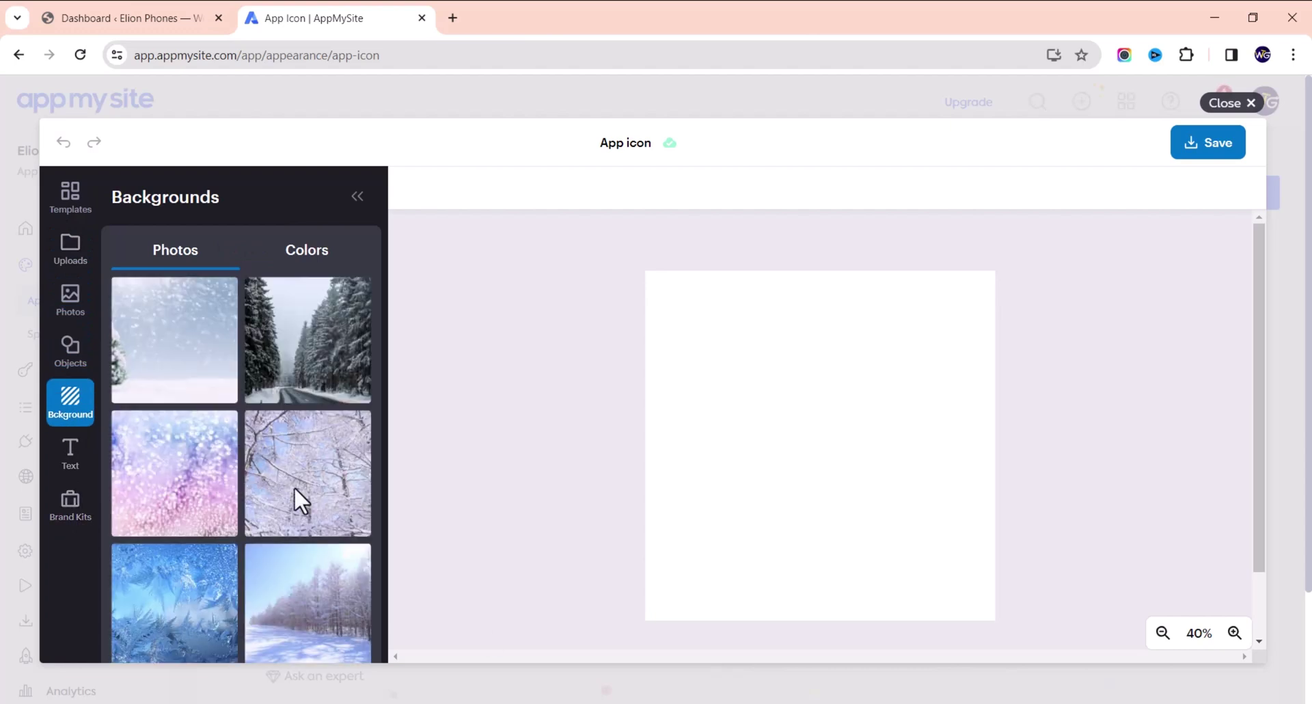
click(71, 362)
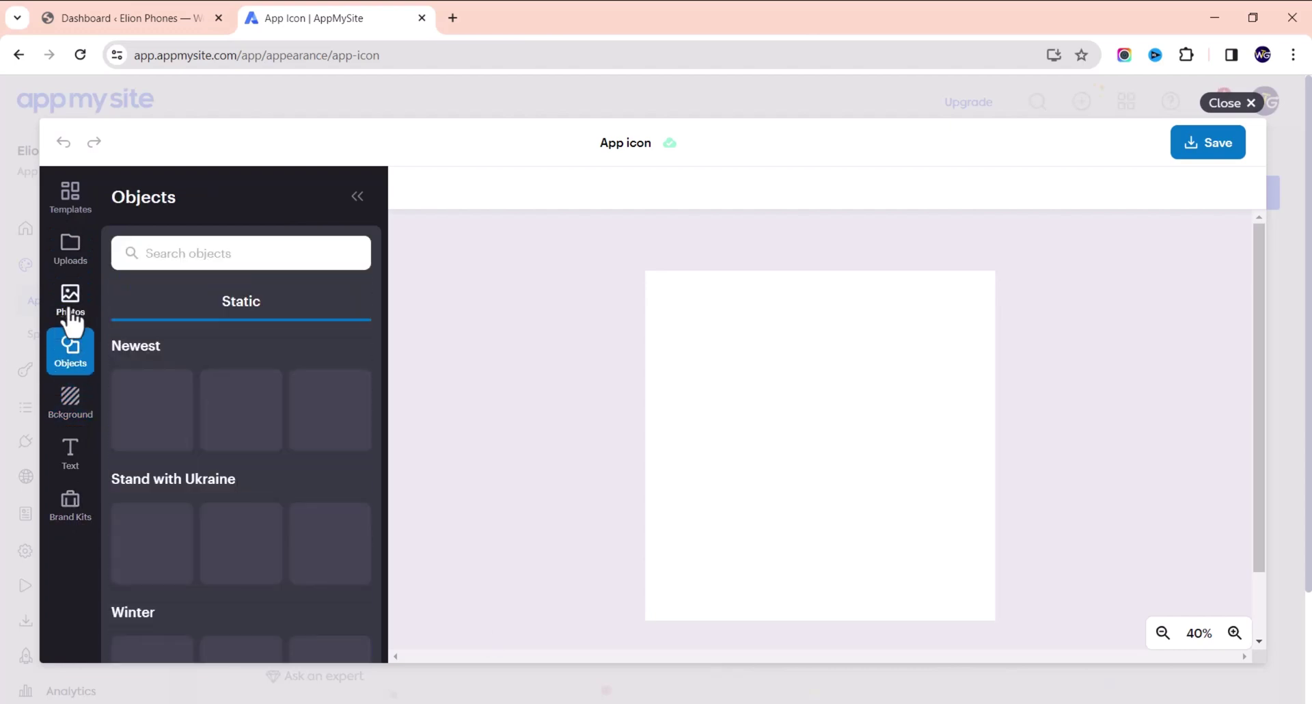
click(70, 300)
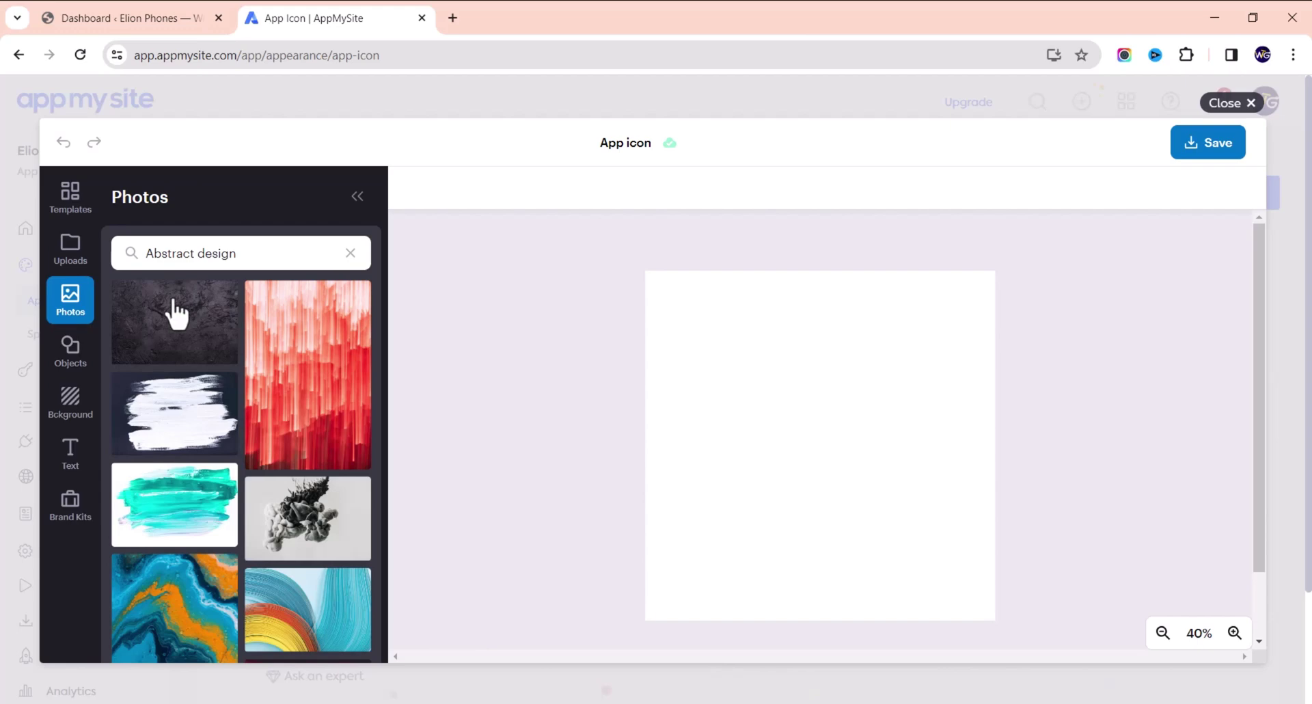
click(68, 251)
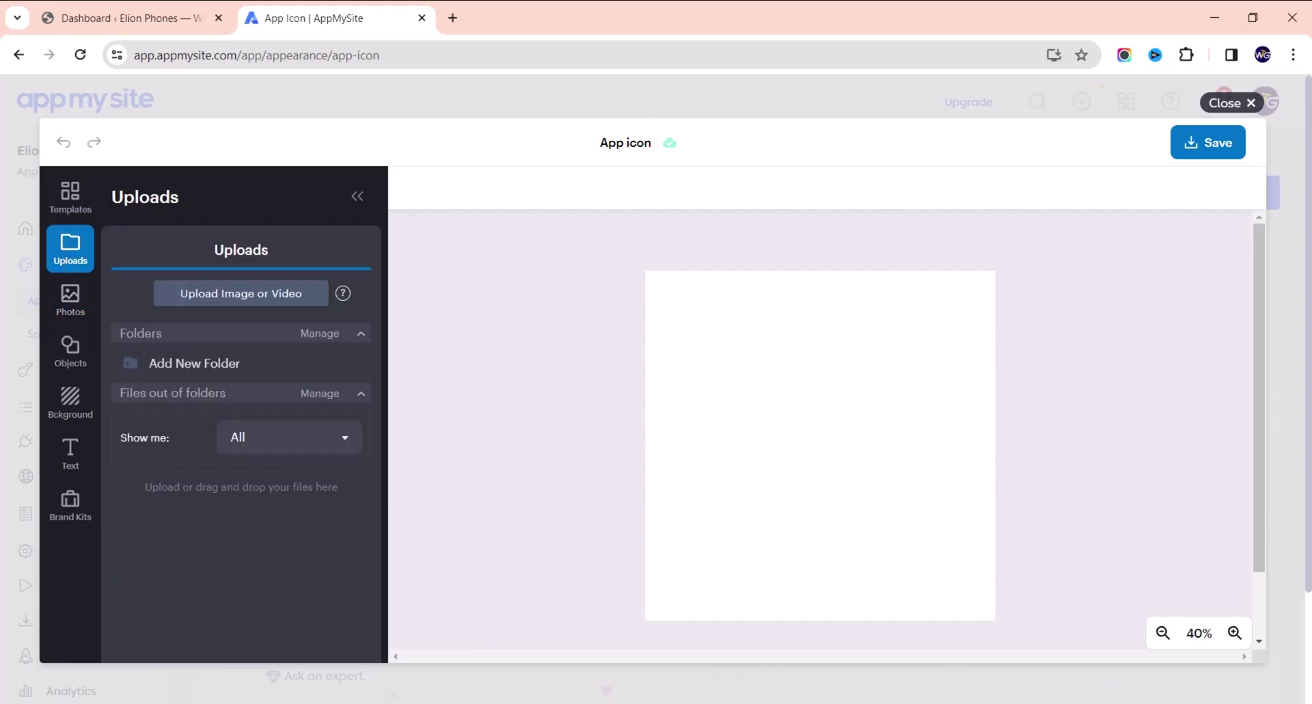
click(71, 197)
scroll(284, 403, down, 5)
scroll(284, 424, up, 3)
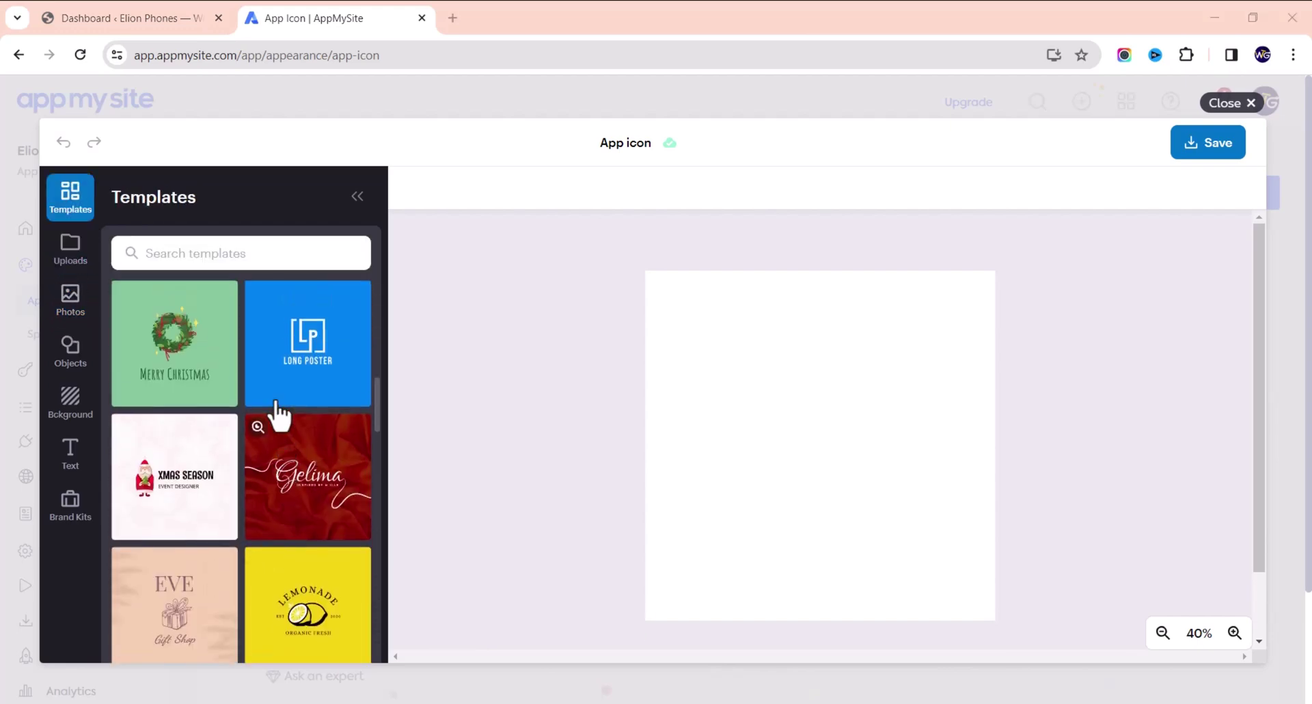
scroll(281, 403, up, 3)
scroll(255, 389, down, 8)
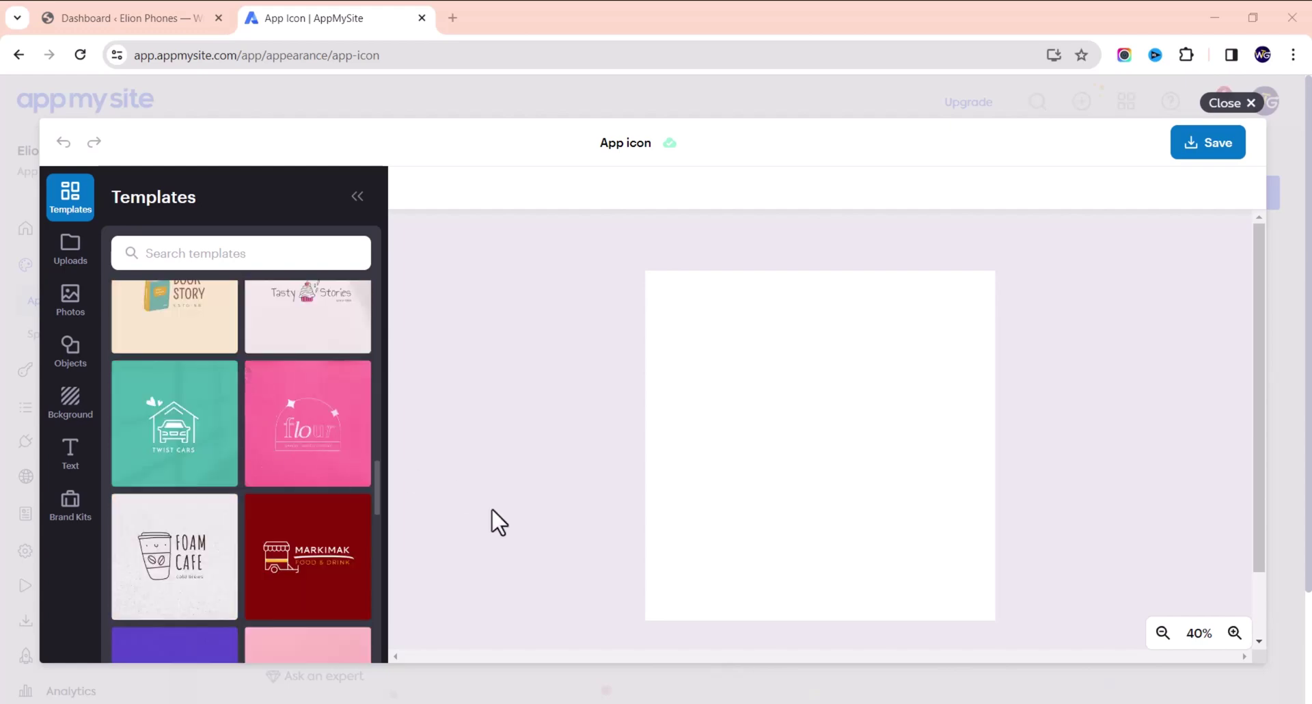
Search the icon templates for "store" and for "shop", and look through the designs offered
scroll(167, 366, up, 8)
click(241, 248)
text(store)
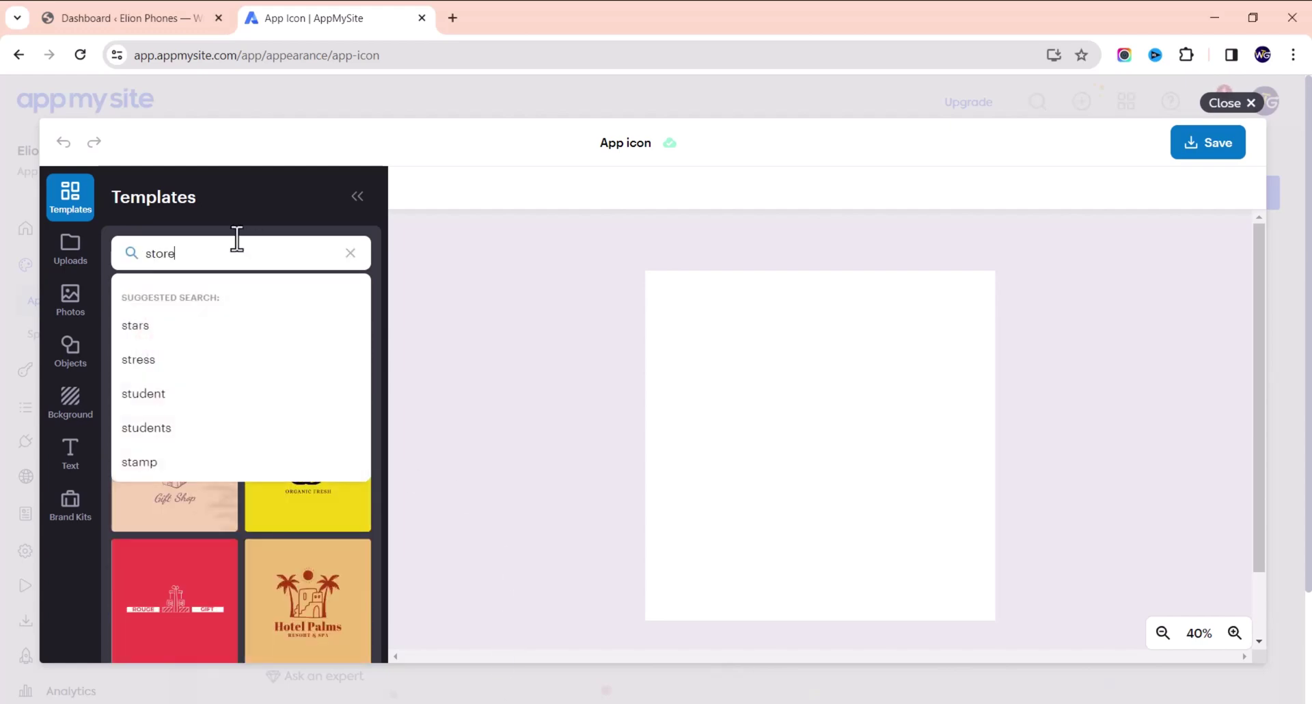
key(Return)
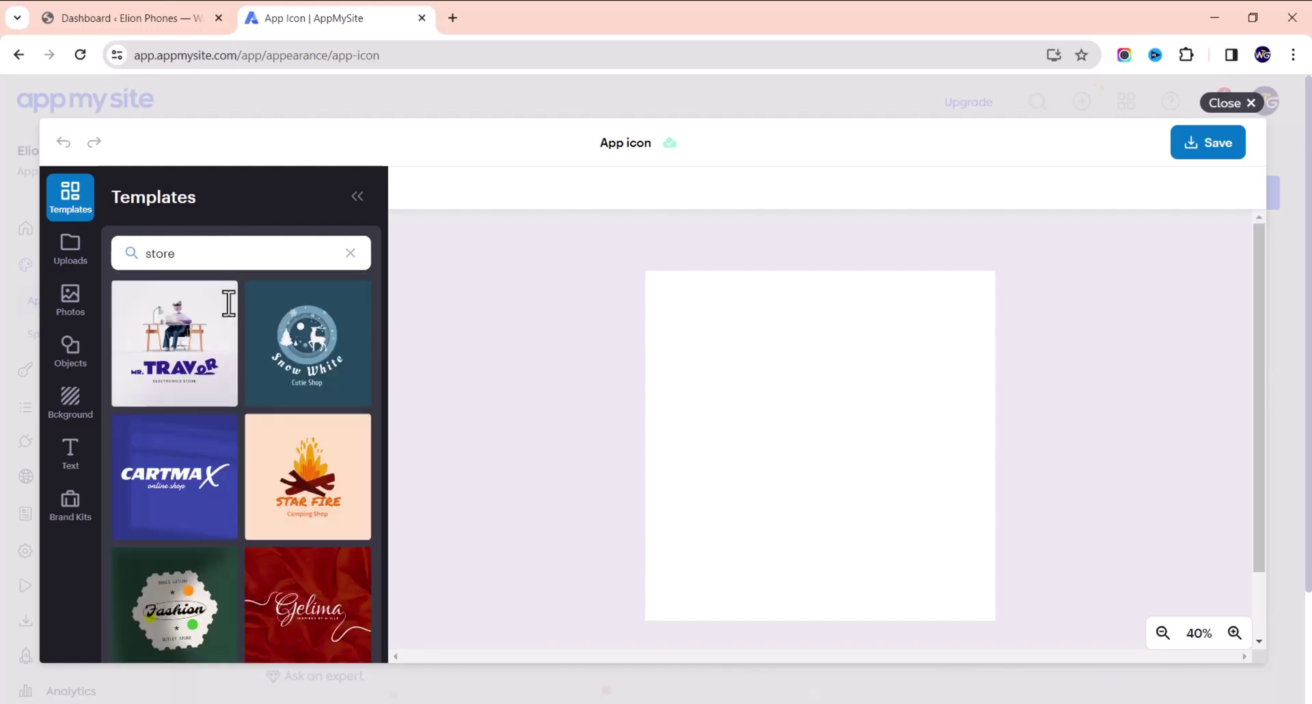
scroll(253, 413, down, 5)
scroll(219, 292, up, 5)
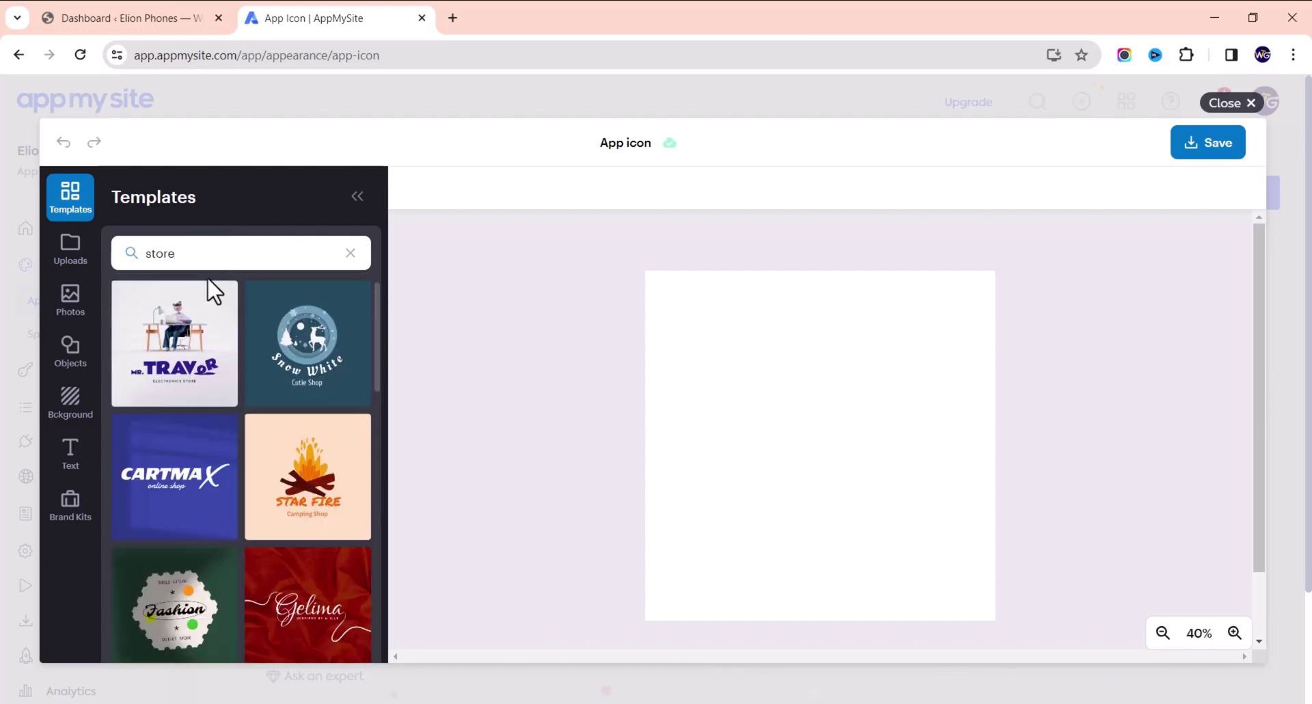
click(174, 252)
double_click(174, 252)
text(shop)
key(Return)
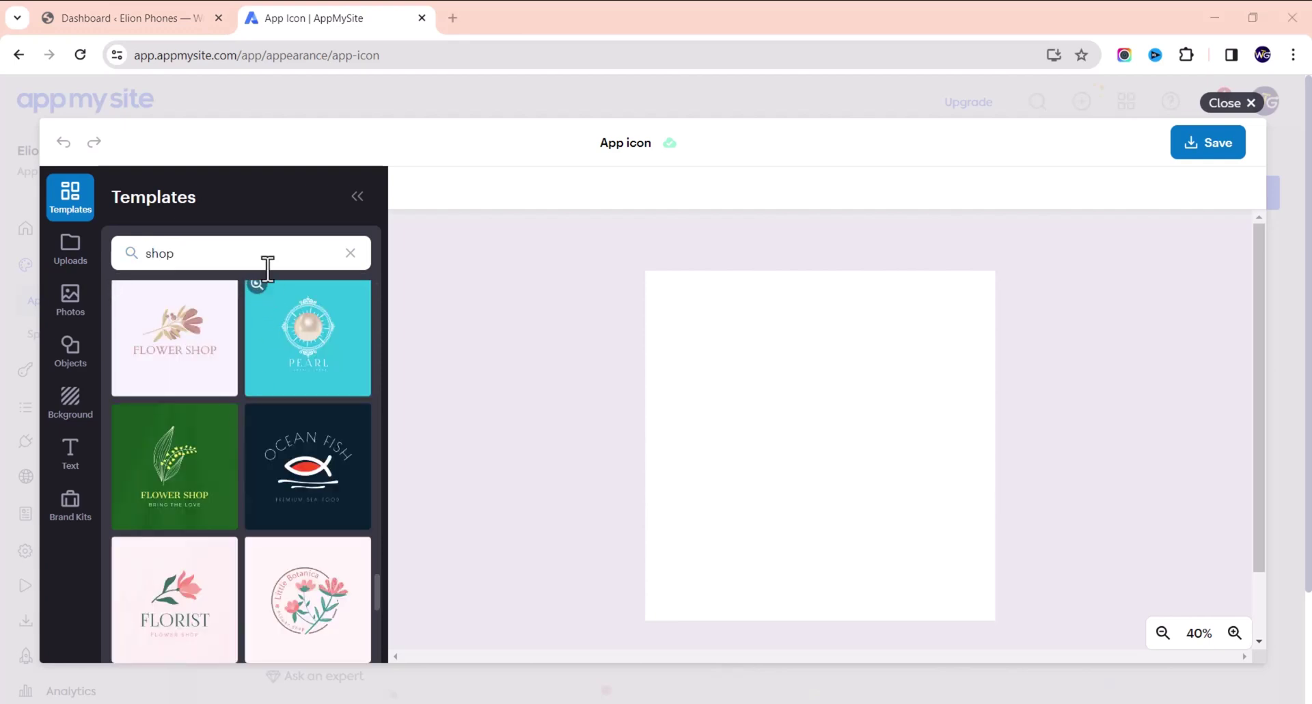
Search the icon templates for "cart" and apply the cream Shopping Cart template with the basket in an orange circle
double_click(259, 251)
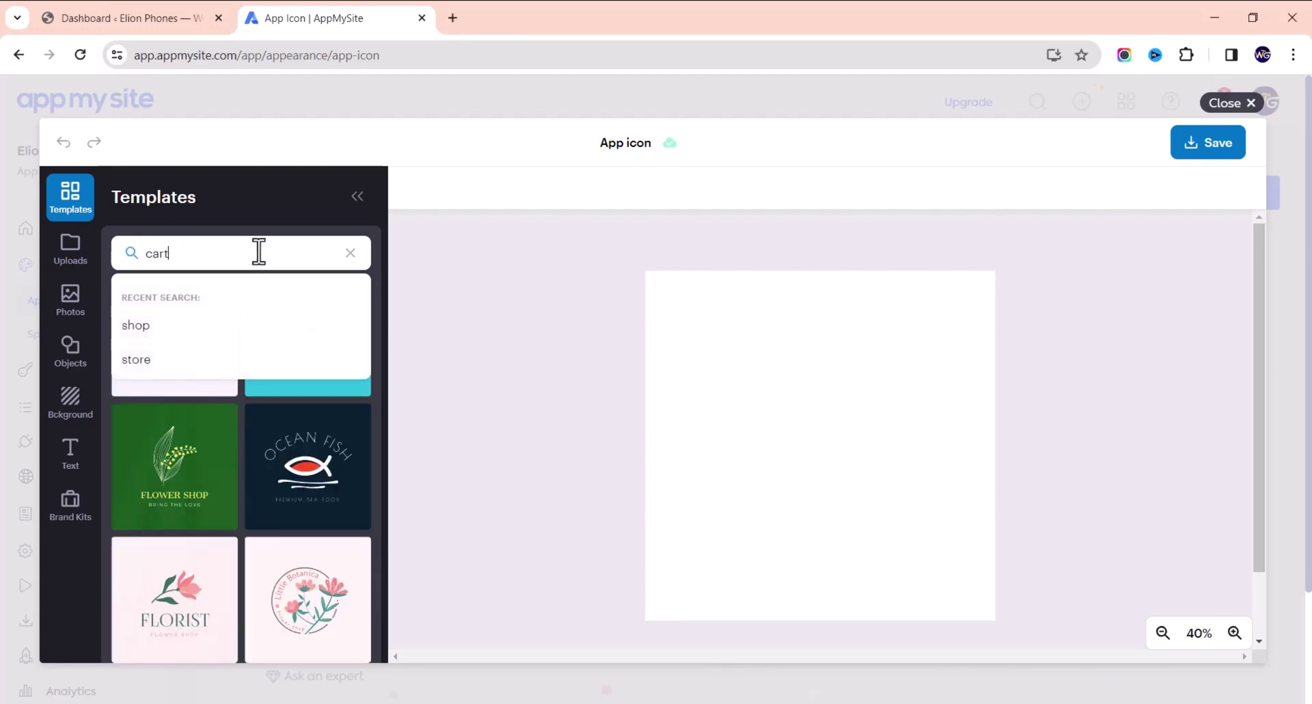
key(Return)
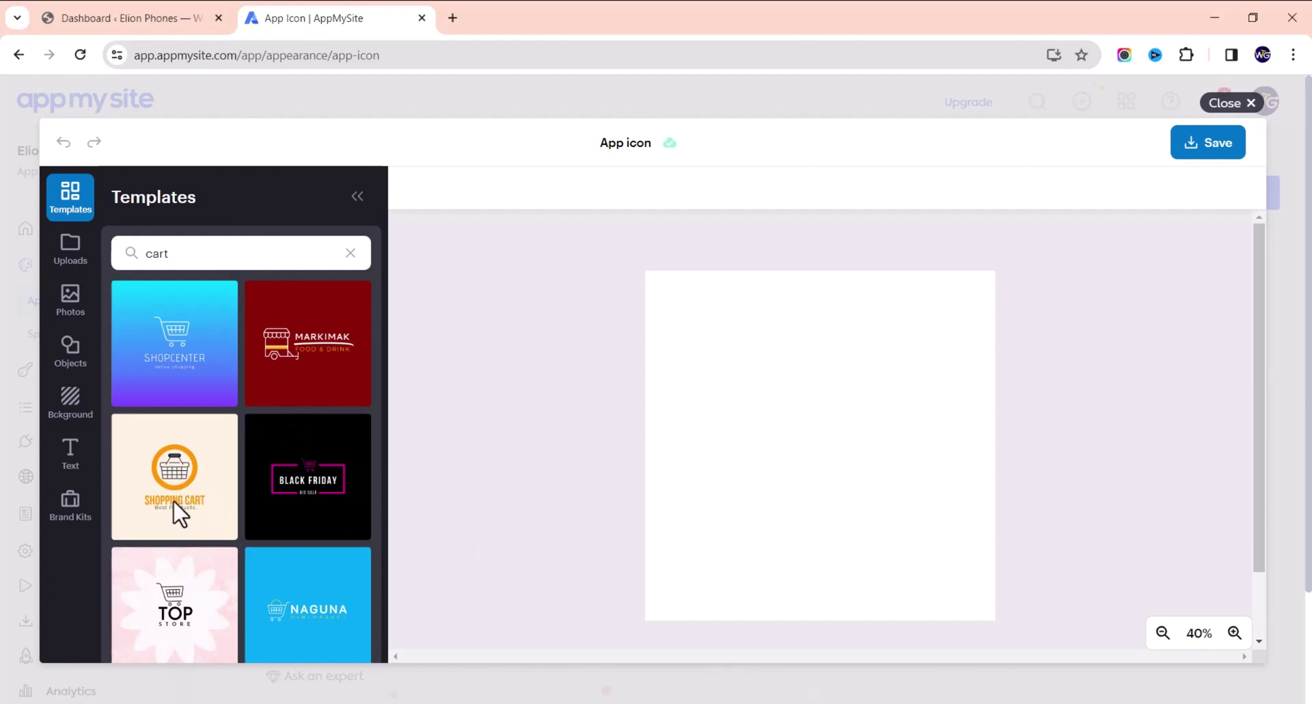
click(211, 509)
Delete the "Shopping Cart" and "Best Products" texts from the icon design
click(829, 514)
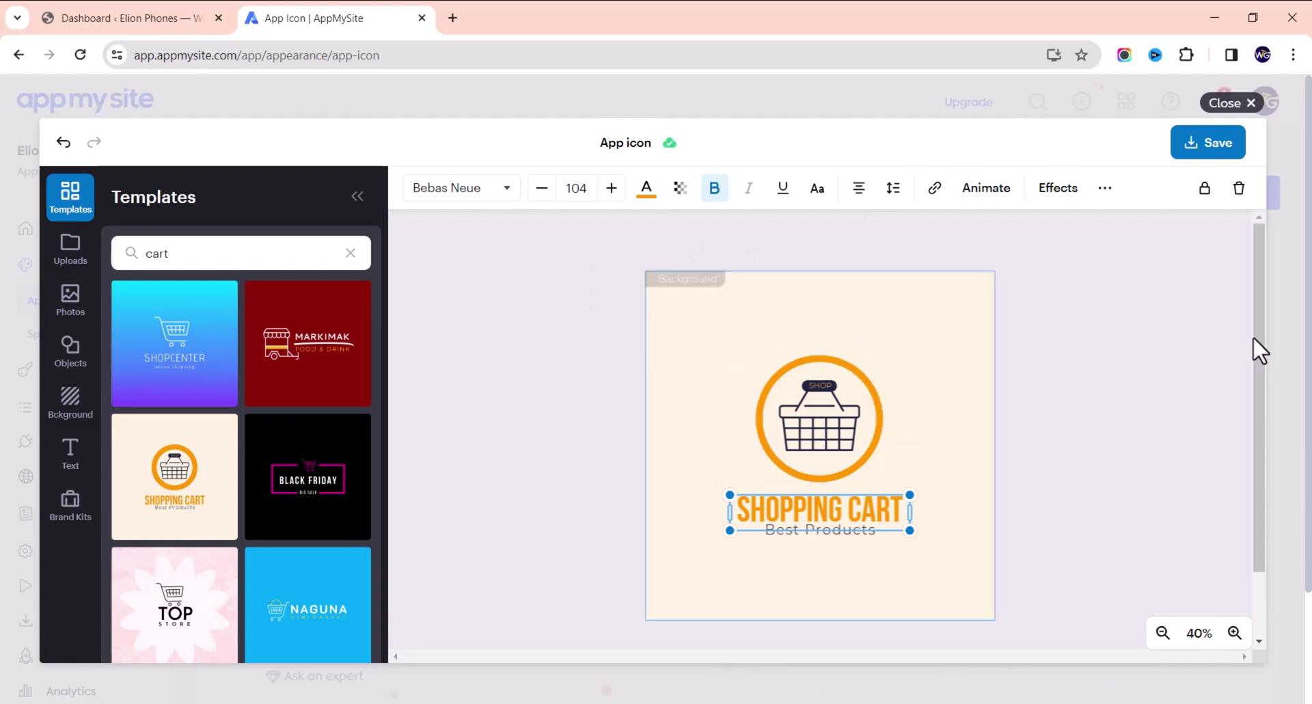
click(1239, 191)
click(837, 533)
click(1240, 193)
Enlarge the orange circle and the SHOP basket so they nearly fill the canvas, and save the icon design
click(852, 412)
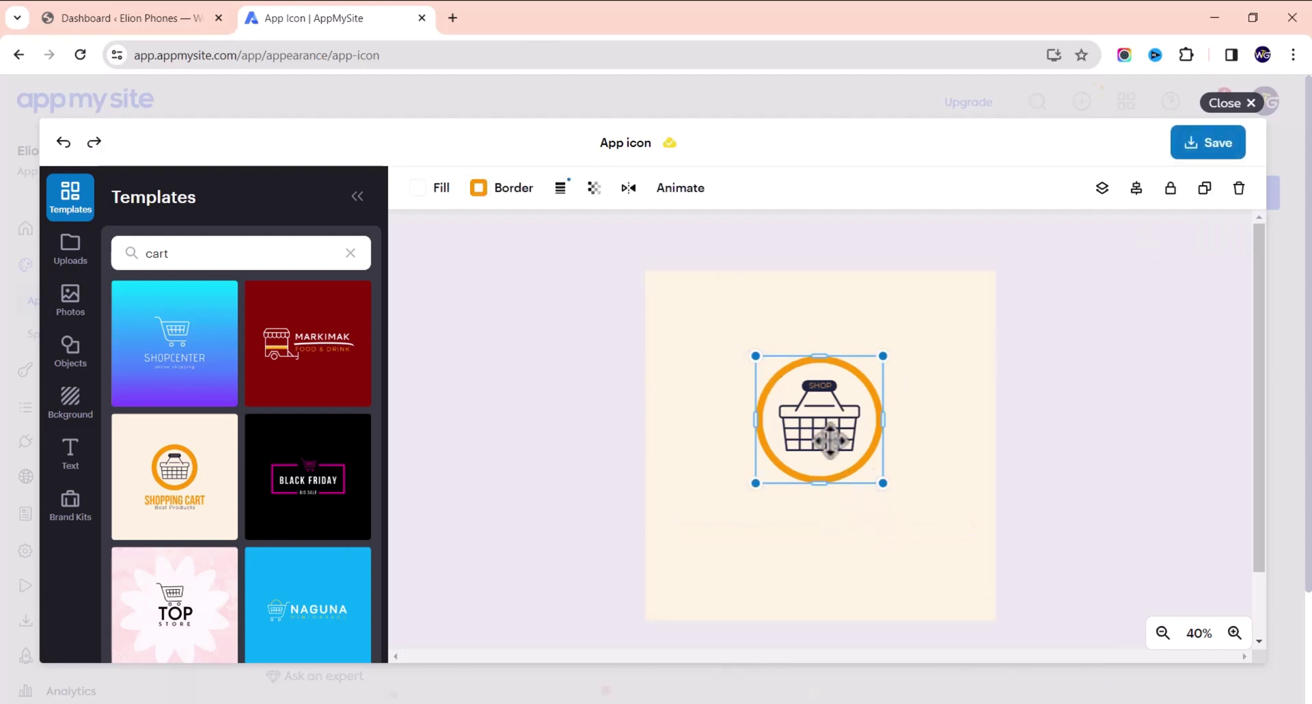
drag(883, 483, 983, 609)
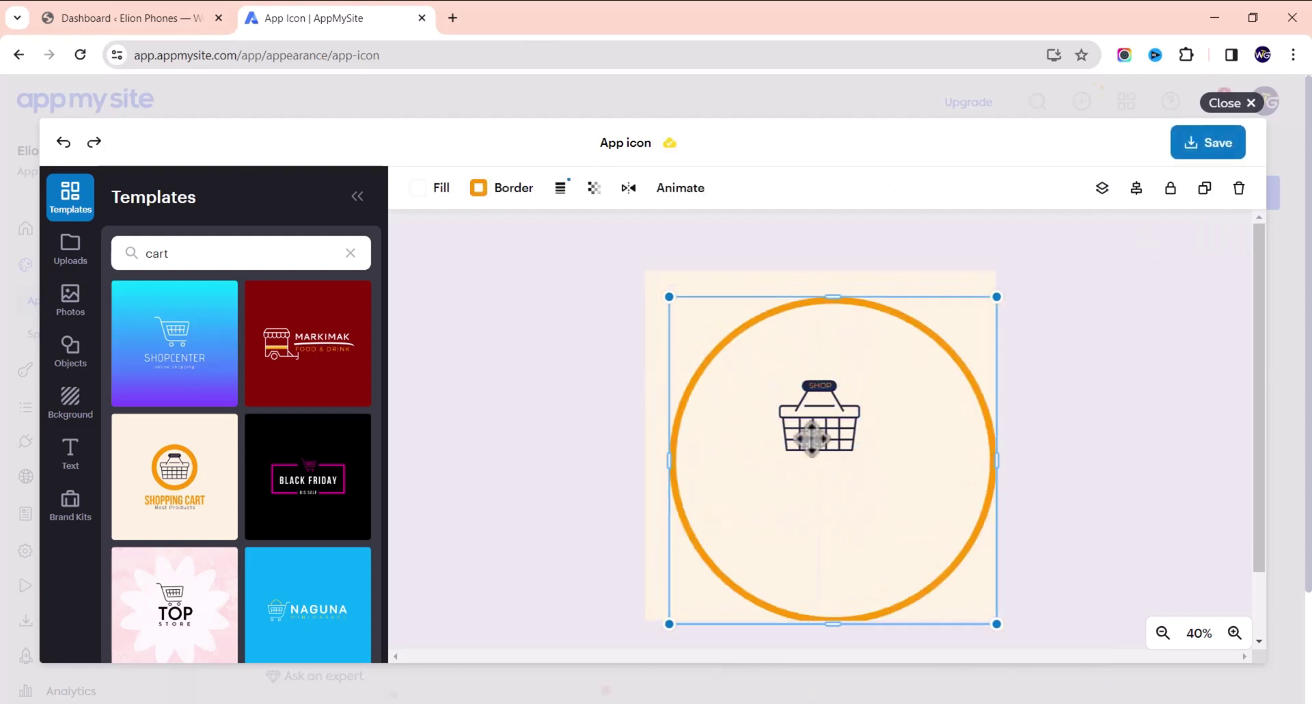
click(883, 437)
click(1004, 461)
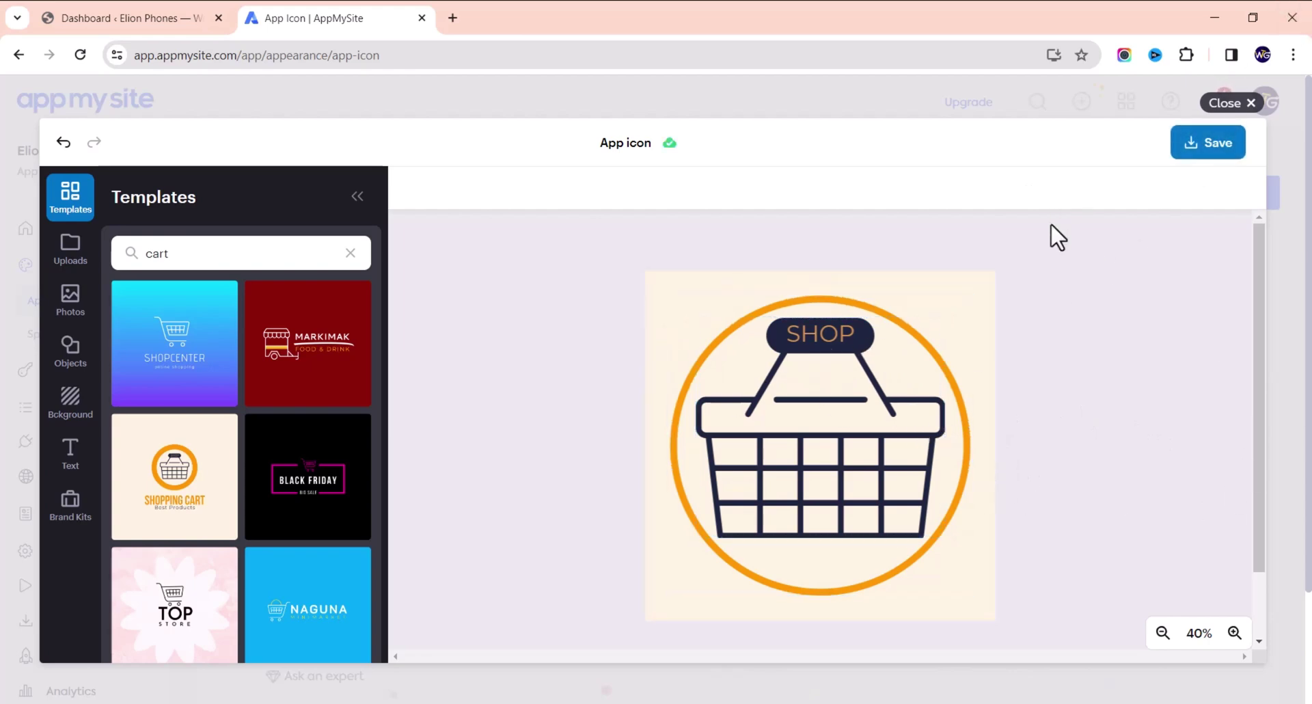
click(1197, 138)
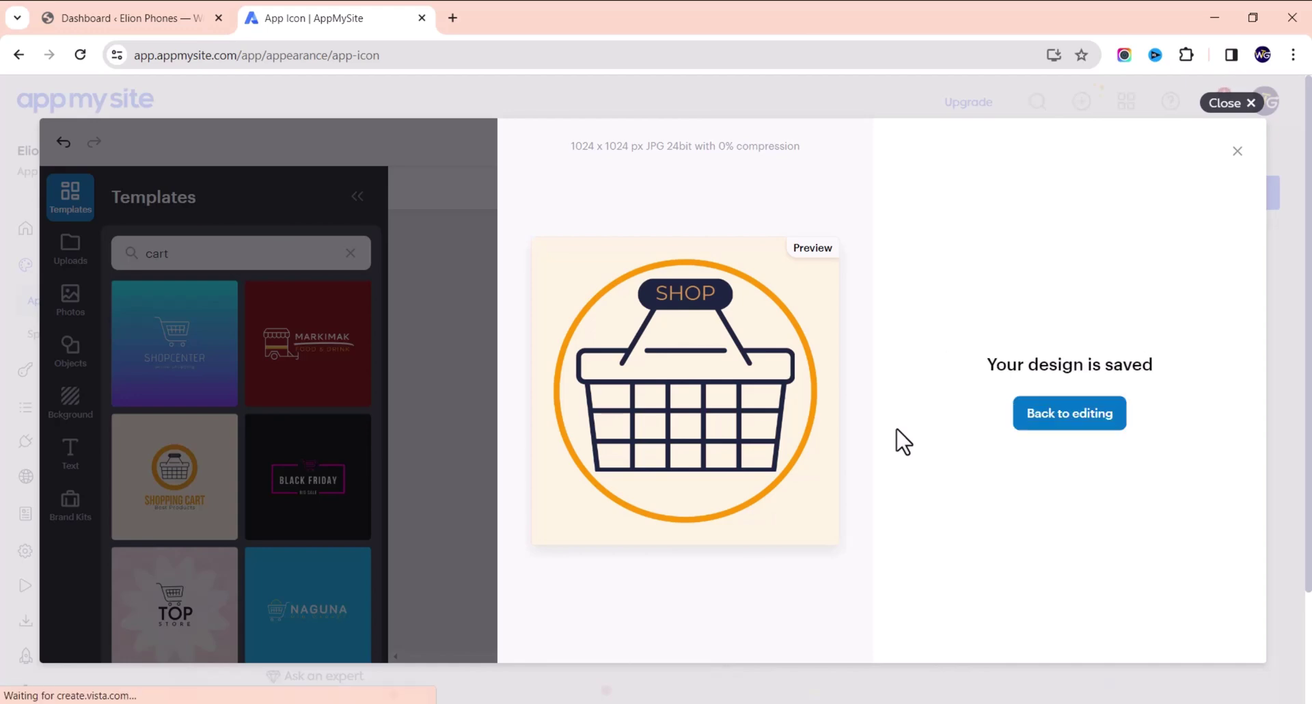
Preview the new icon on the phone home screen and save the app icon settings
scroll(753, 328, down, 3)
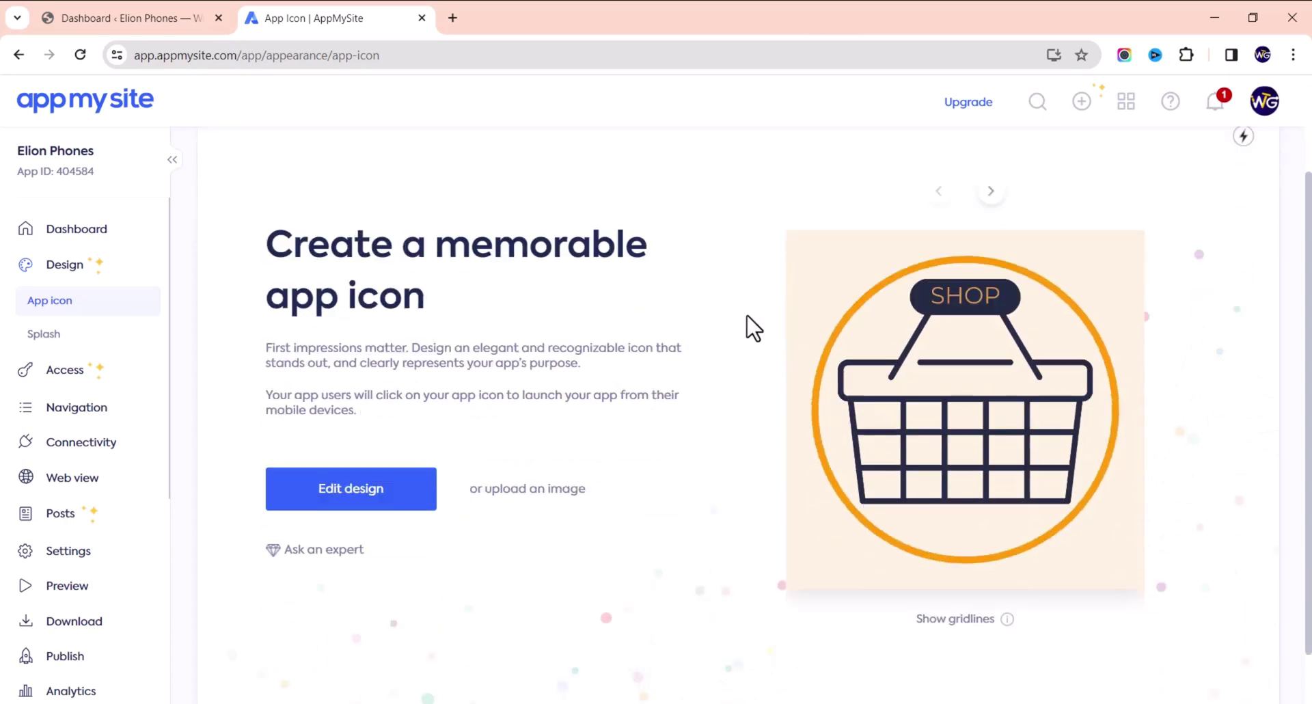
scroll(635, 331, up, 3)
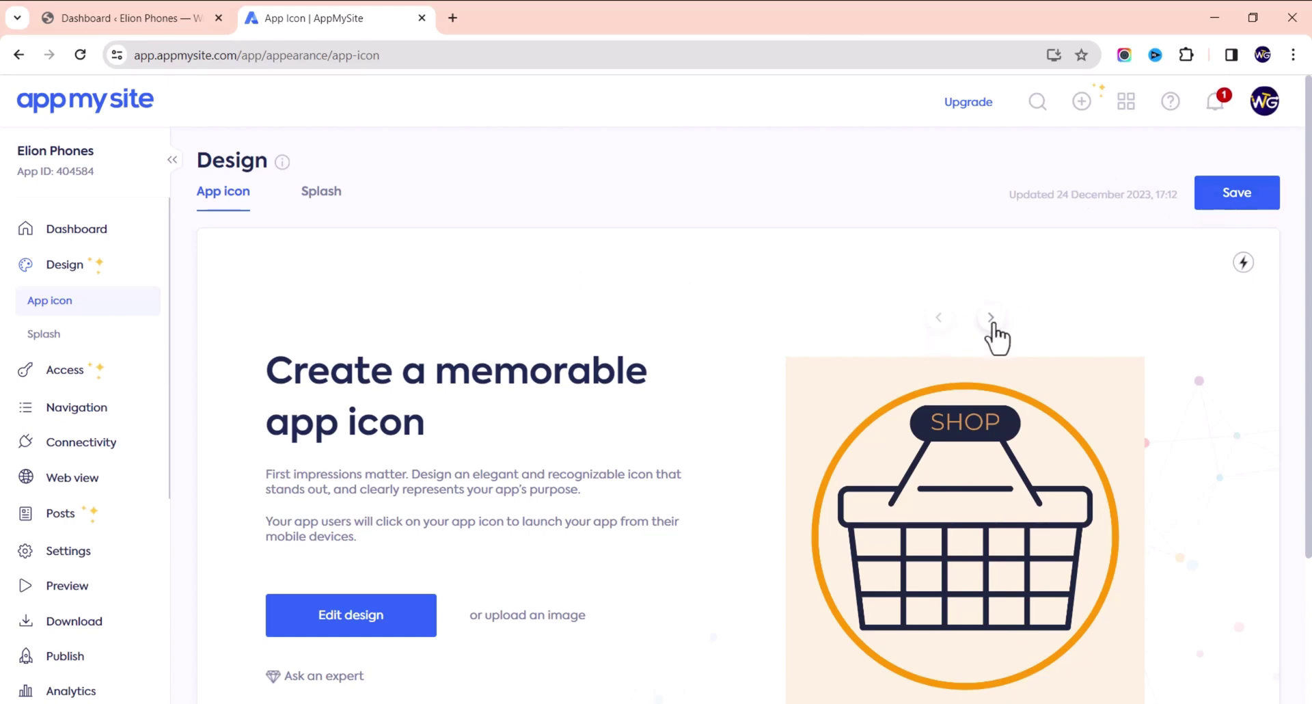
click(991, 318)
scroll(915, 492, down, 2)
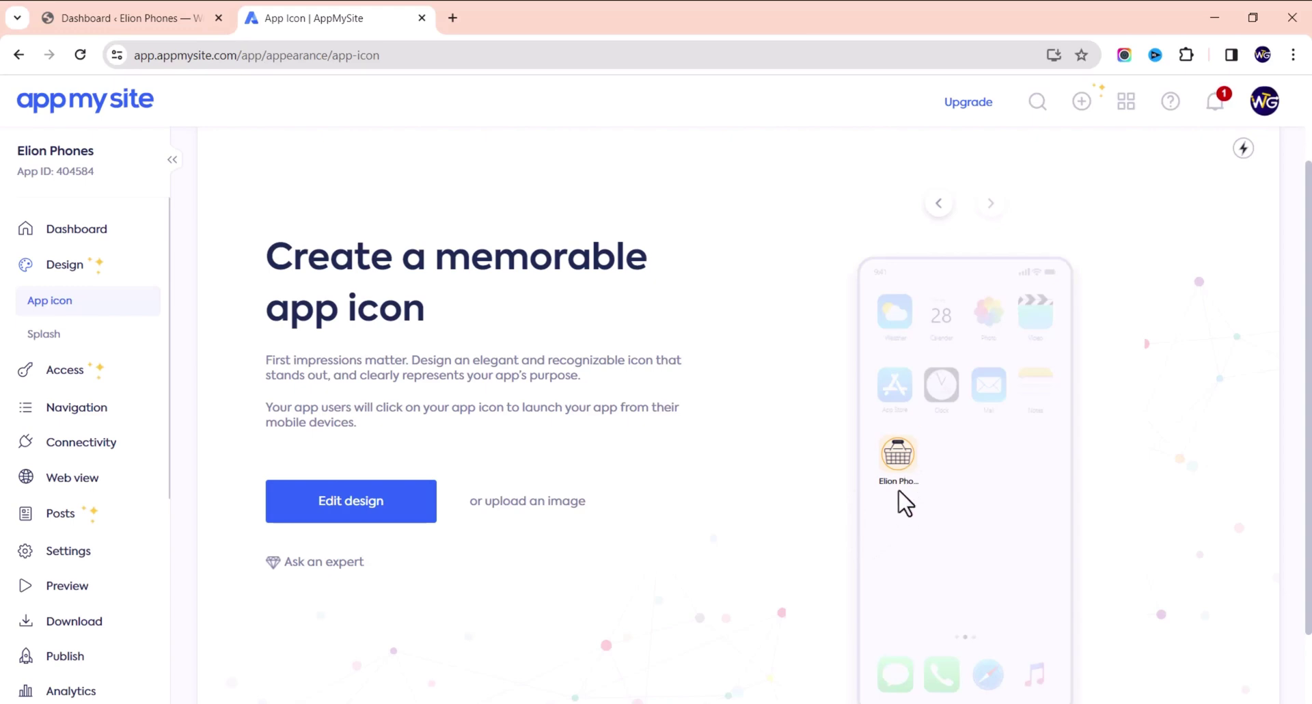
scroll(890, 505, down, 2)
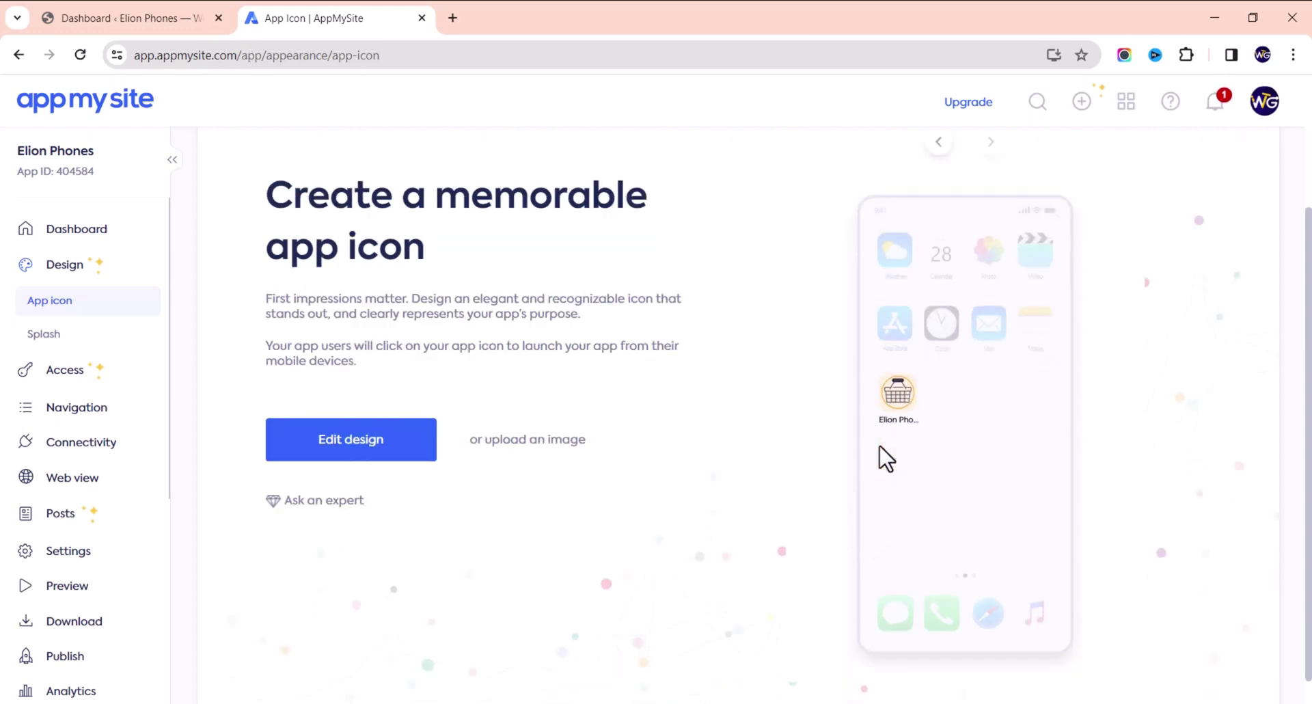
scroll(900, 379, up, 4)
click(1250, 200)
Go to the splash screen settings and start designing a splash screen
click(321, 198)
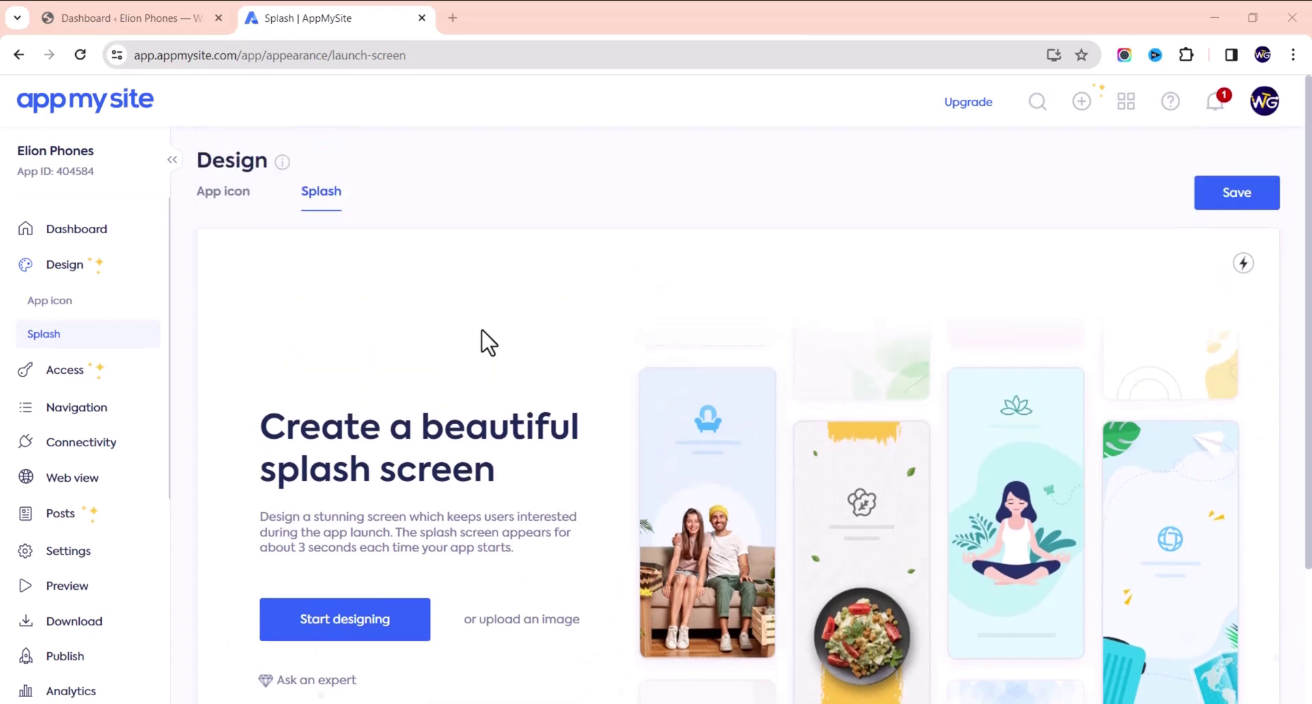
scroll(396, 304, down, 3)
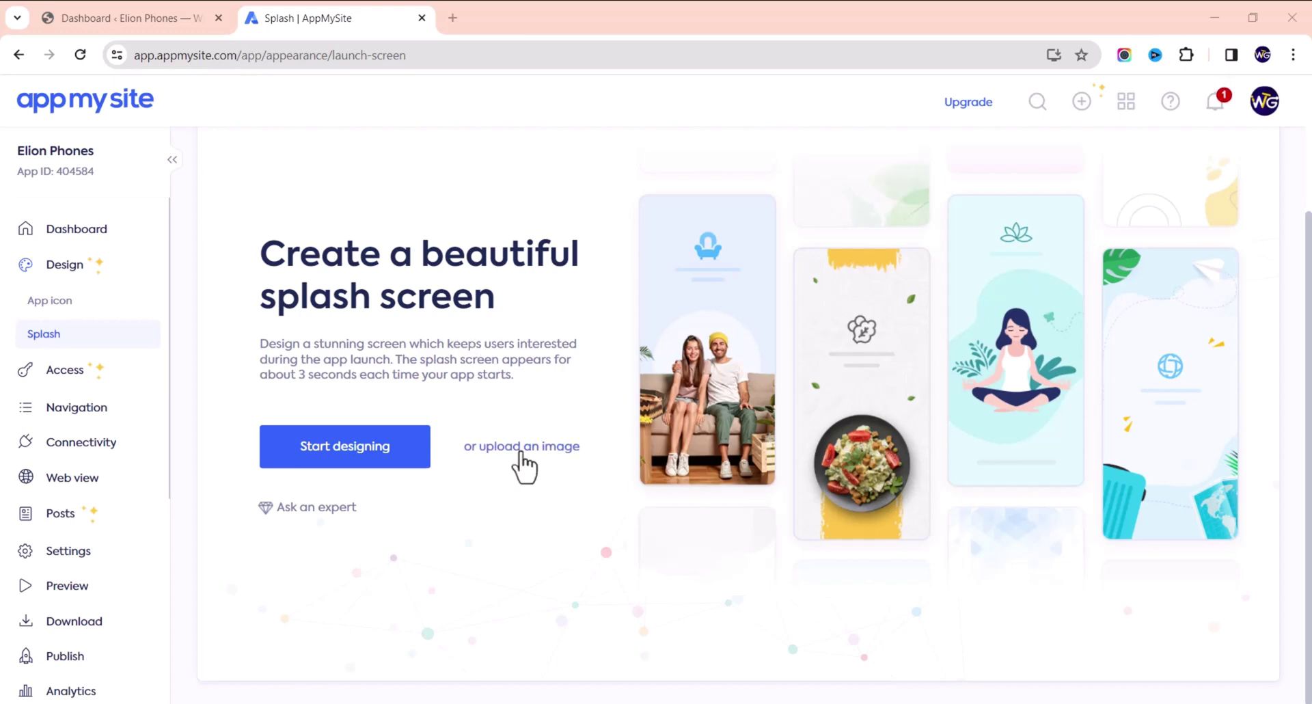
scroll(530, 255, up, 1)
scroll(531, 293, down, 1)
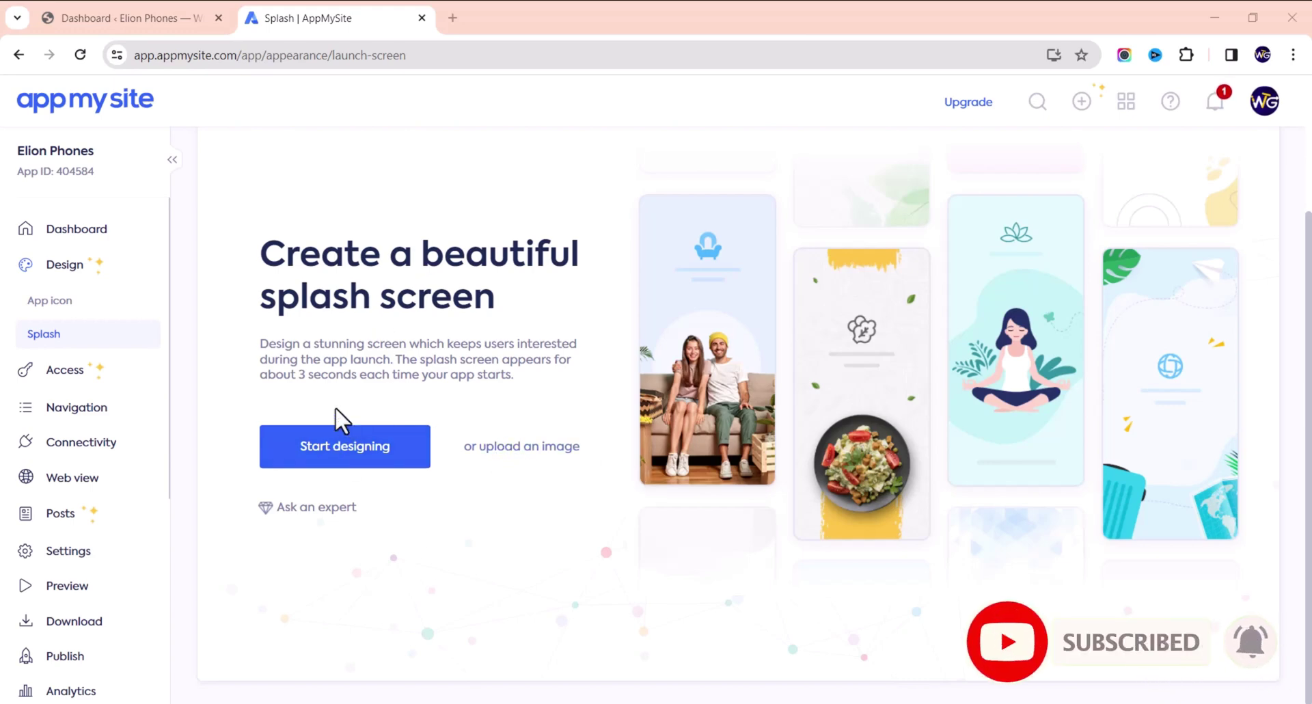
click(389, 459)
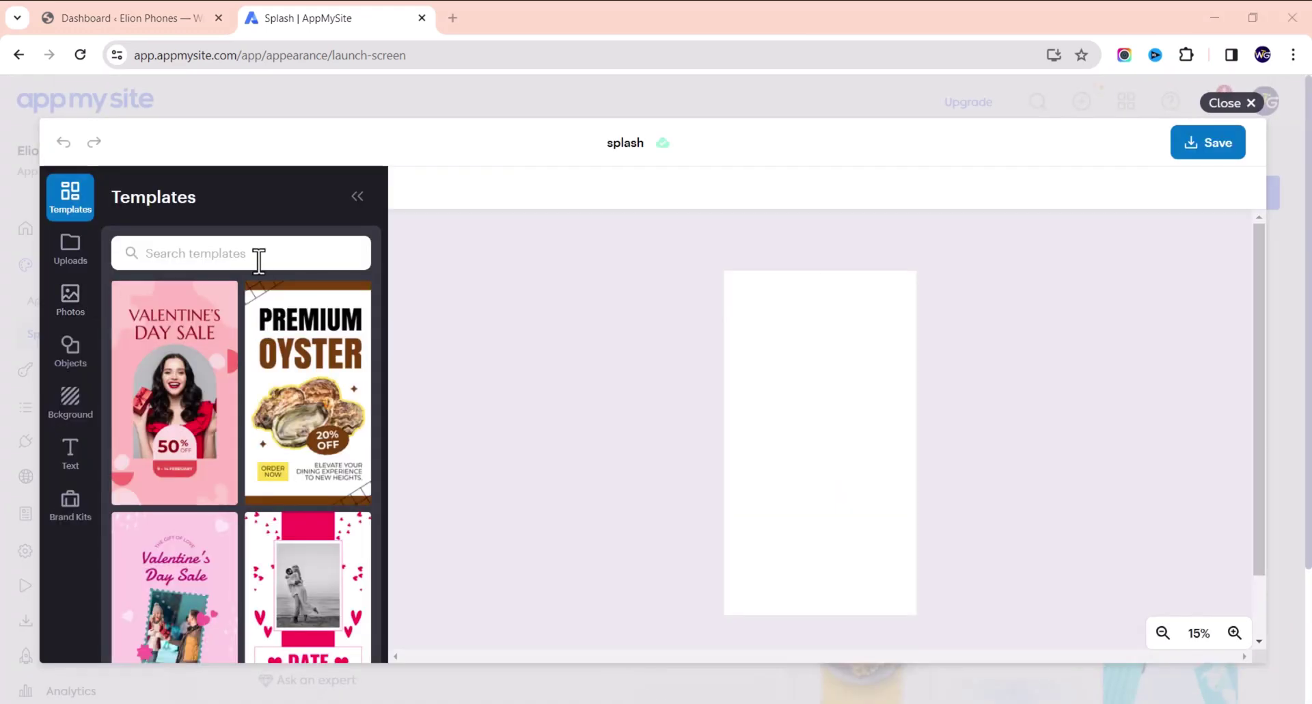
Search the splash templates for "phone" and apply the black Stand Up Shows template with the phone frame
click(256, 247)
text(phone)
key(Return)
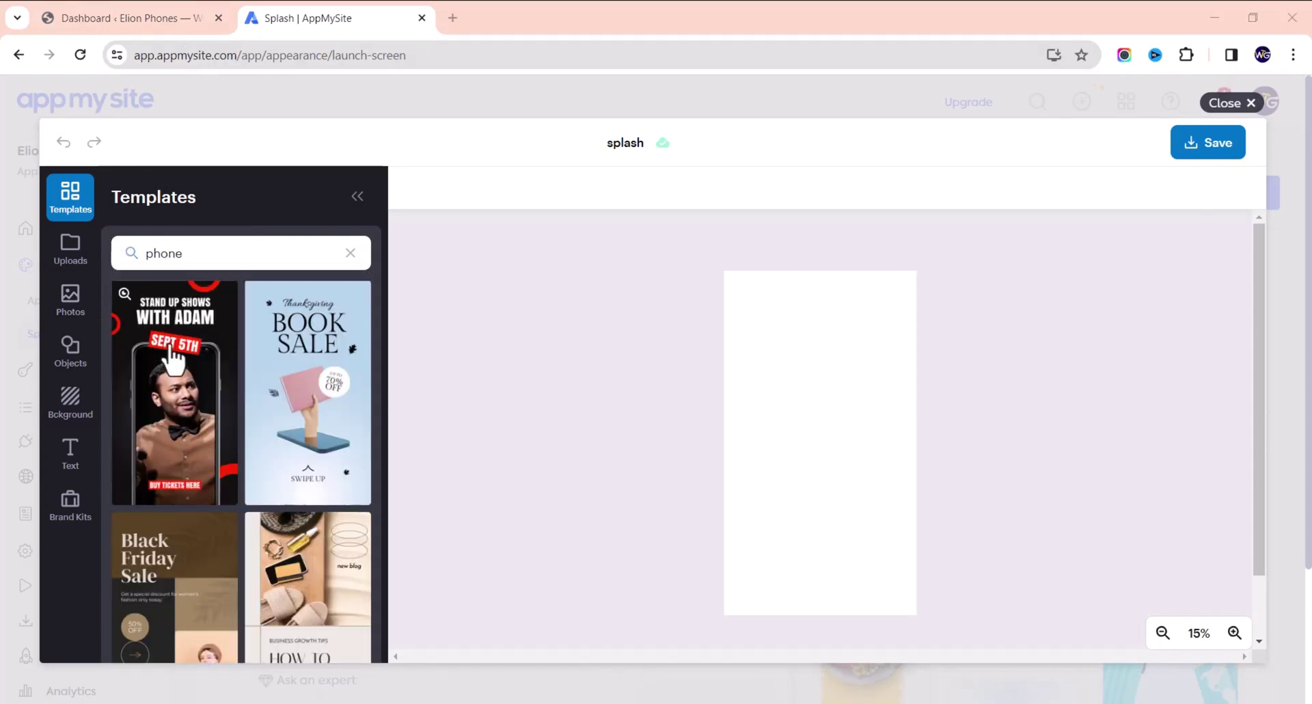
click(164, 384)
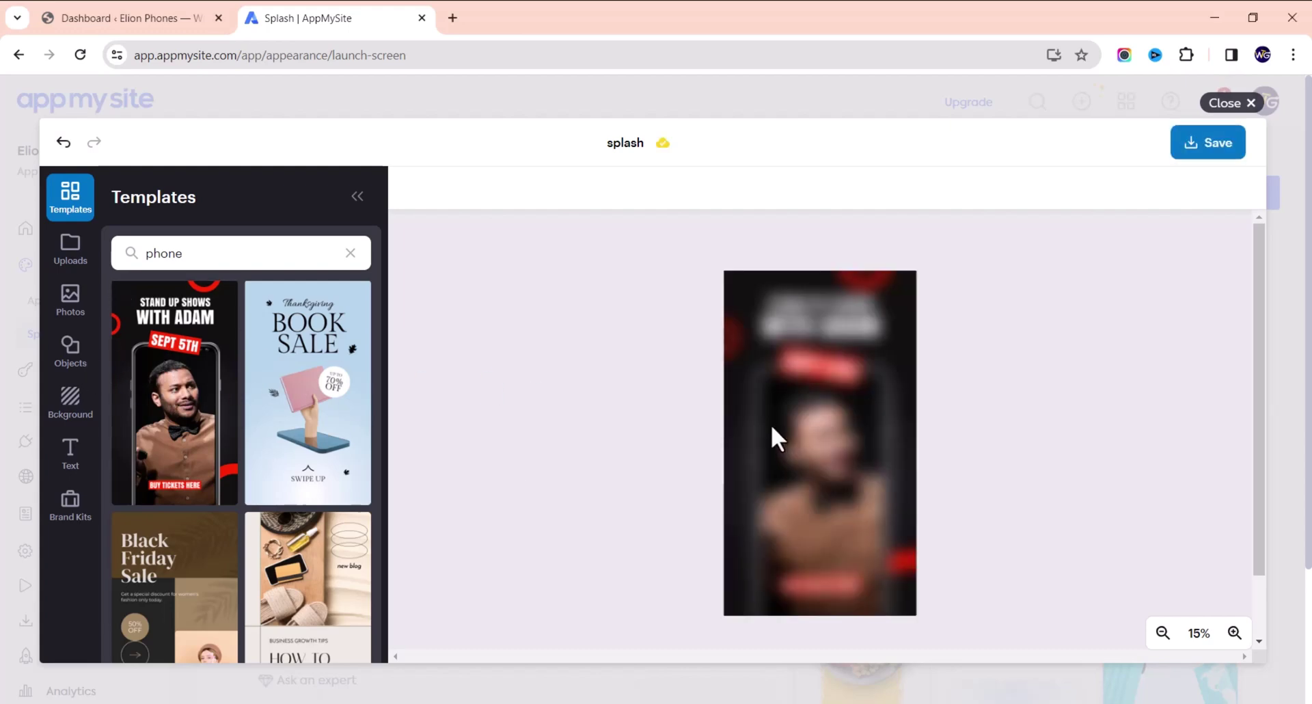
Delete the "Buy tickets here" text, change the remaining texts to "Elion Phones" and "Best Gadget Store", and save the splash design
click(826, 584)
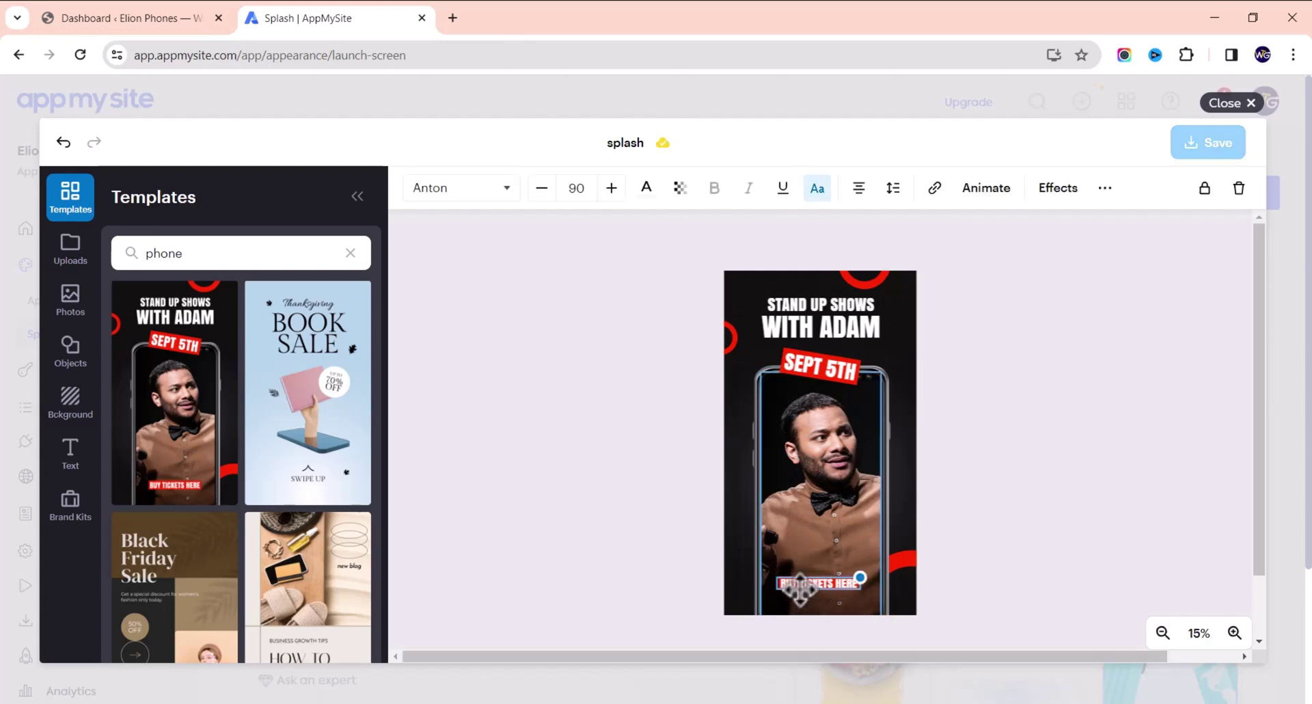
click(1240, 190)
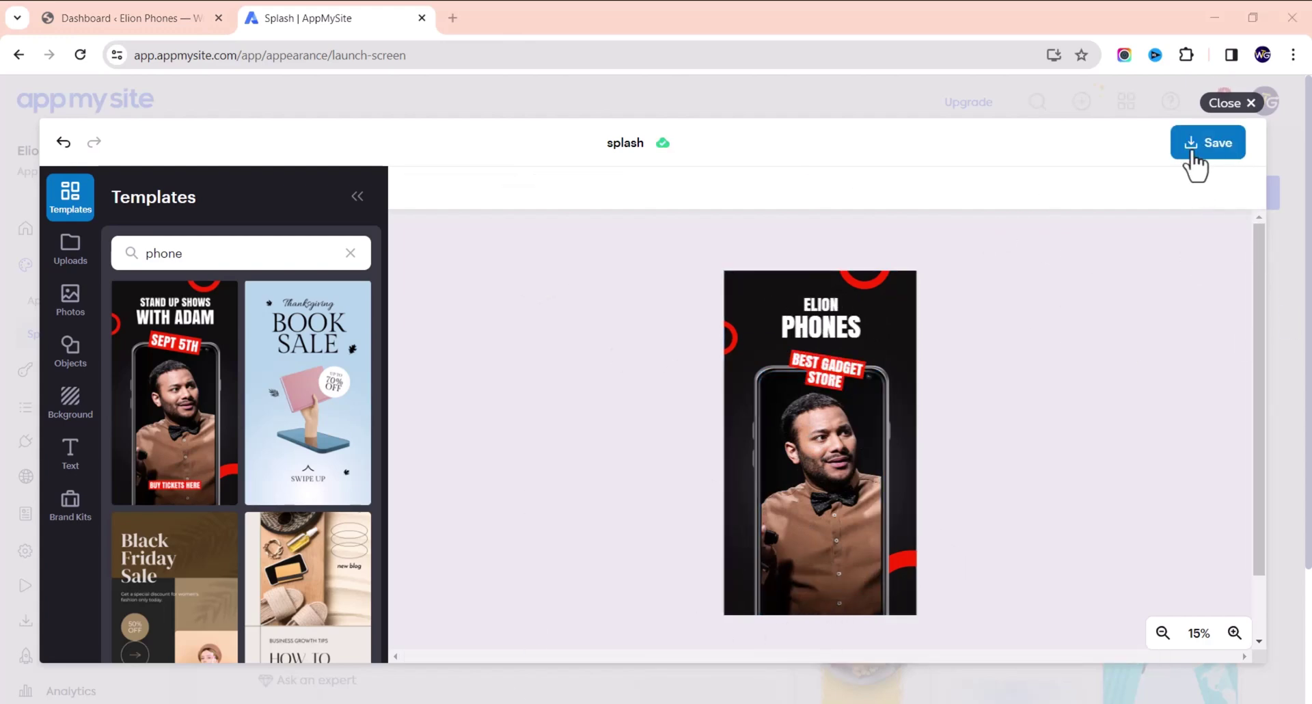
click(1193, 151)
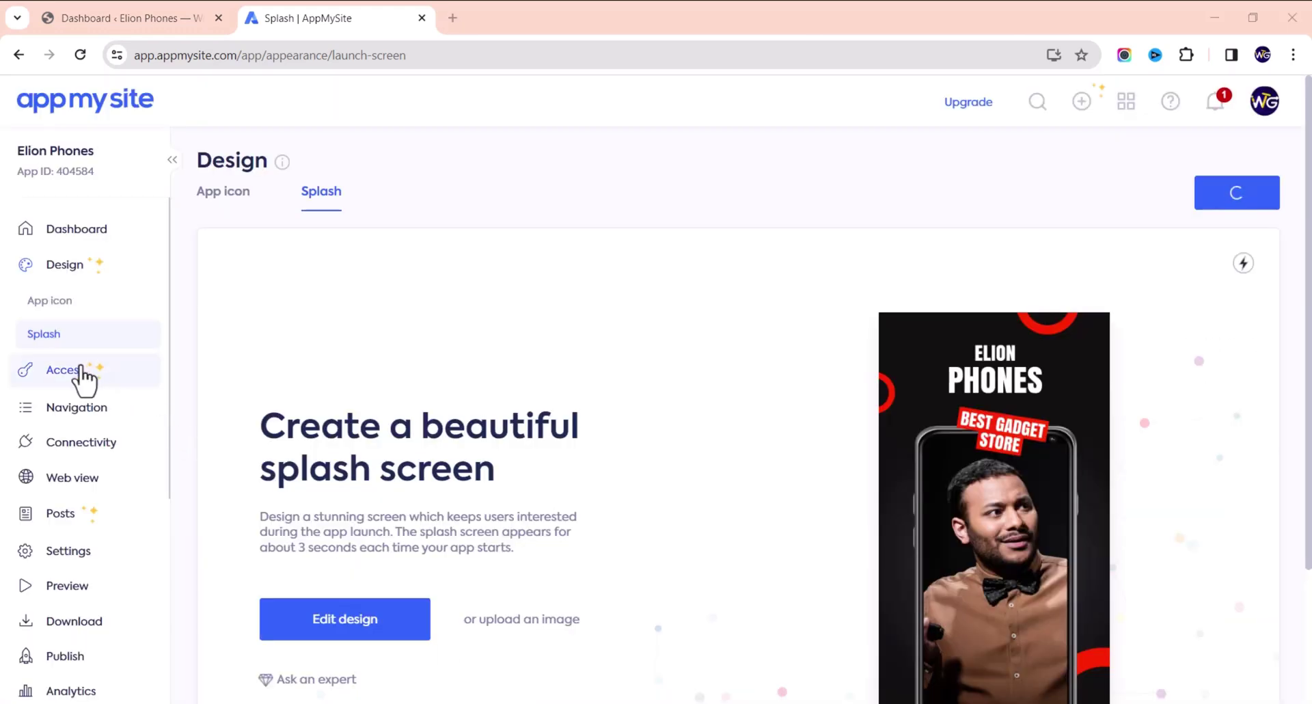
Open the login access settings and review the layout, background, social login and theme options
click(87, 375)
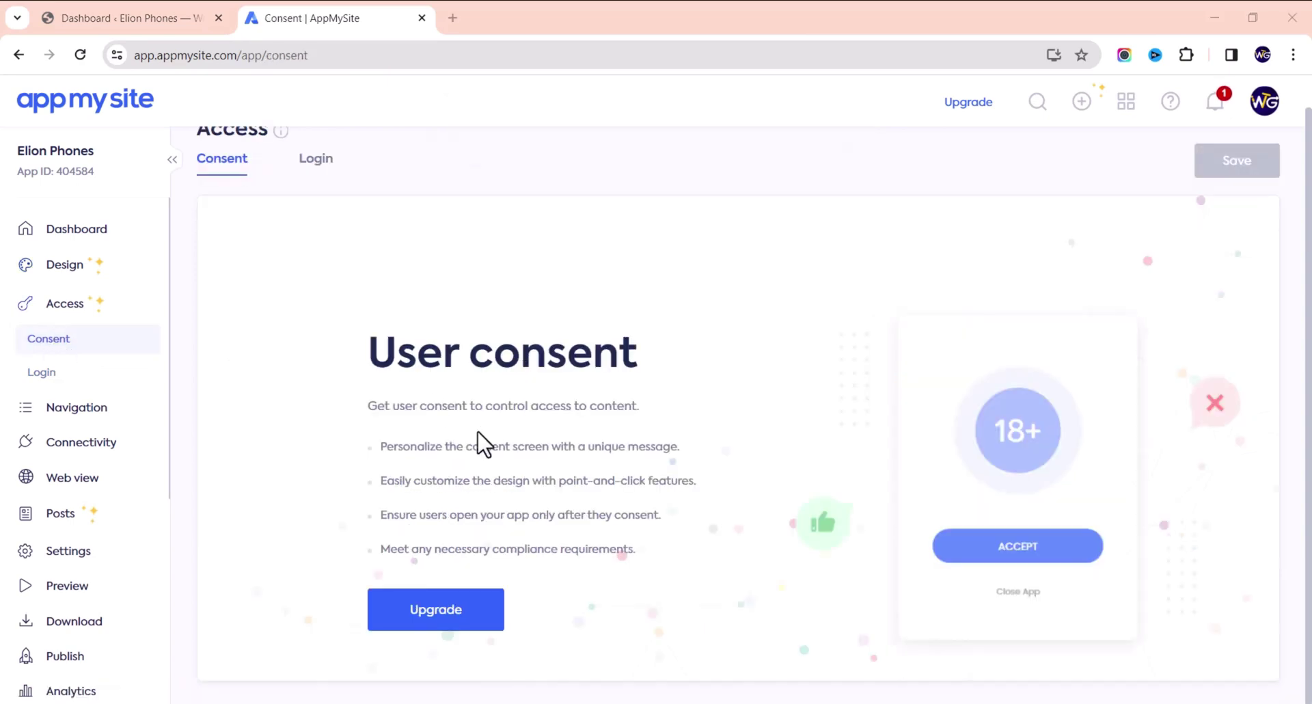
click(315, 158)
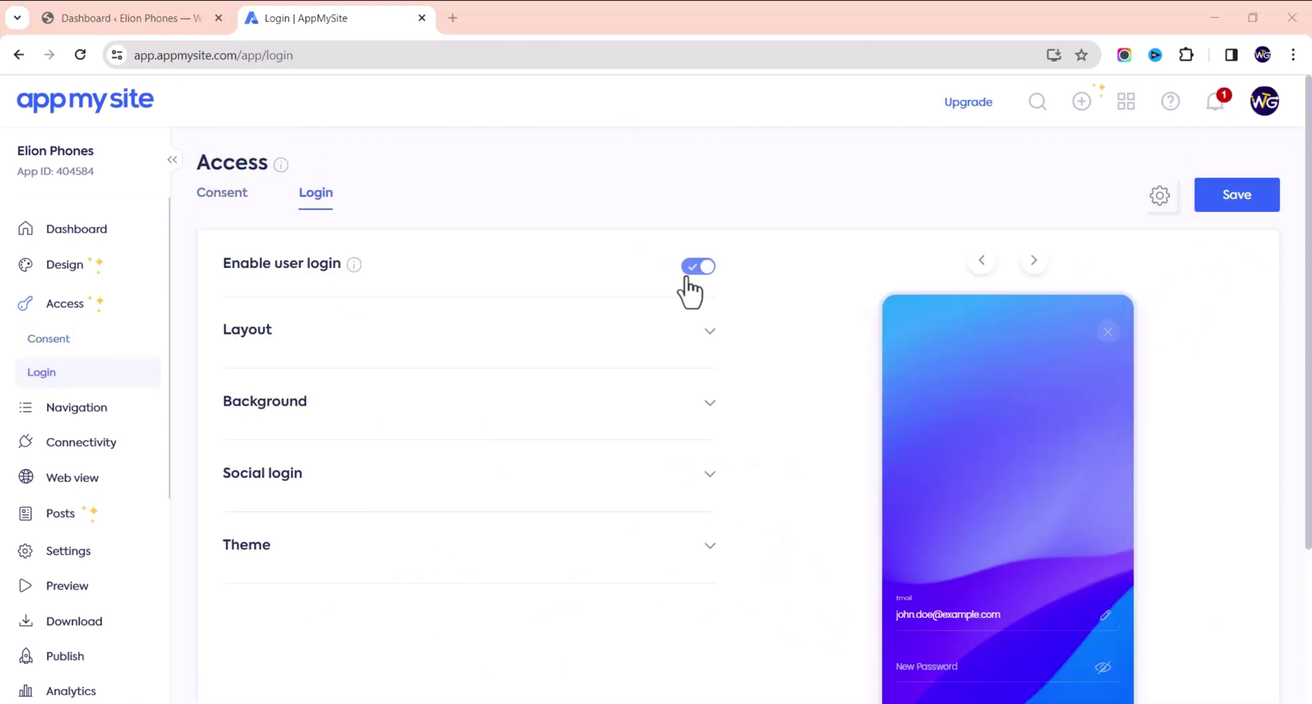
click(690, 342)
scroll(562, 345, down, 3)
click(681, 258)
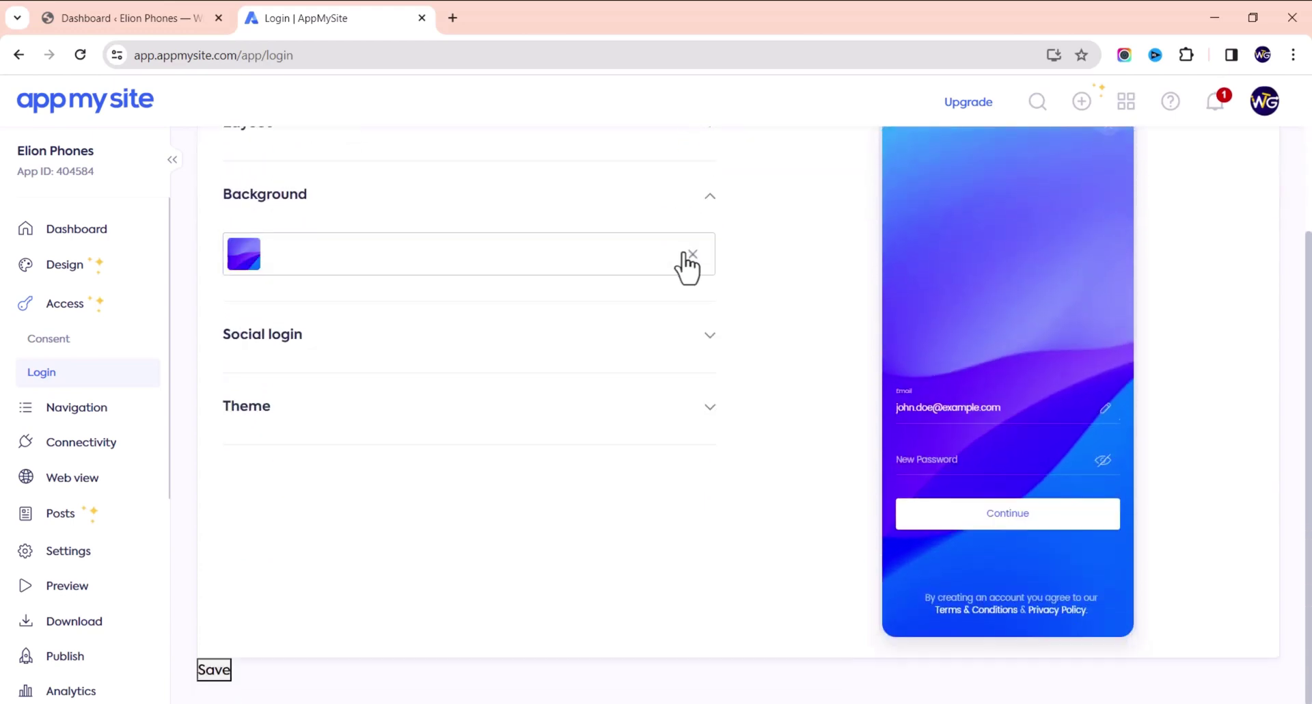
click(638, 325)
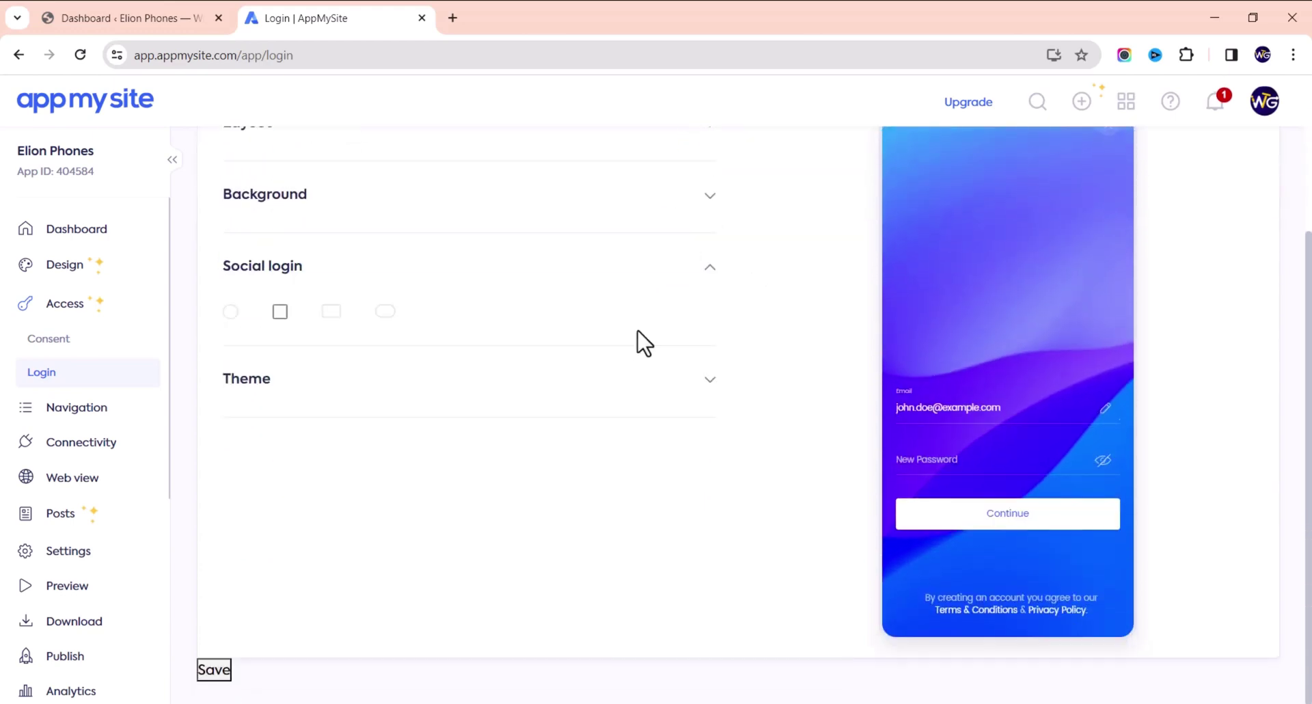
click(586, 403)
scroll(633, 322, up, 3)
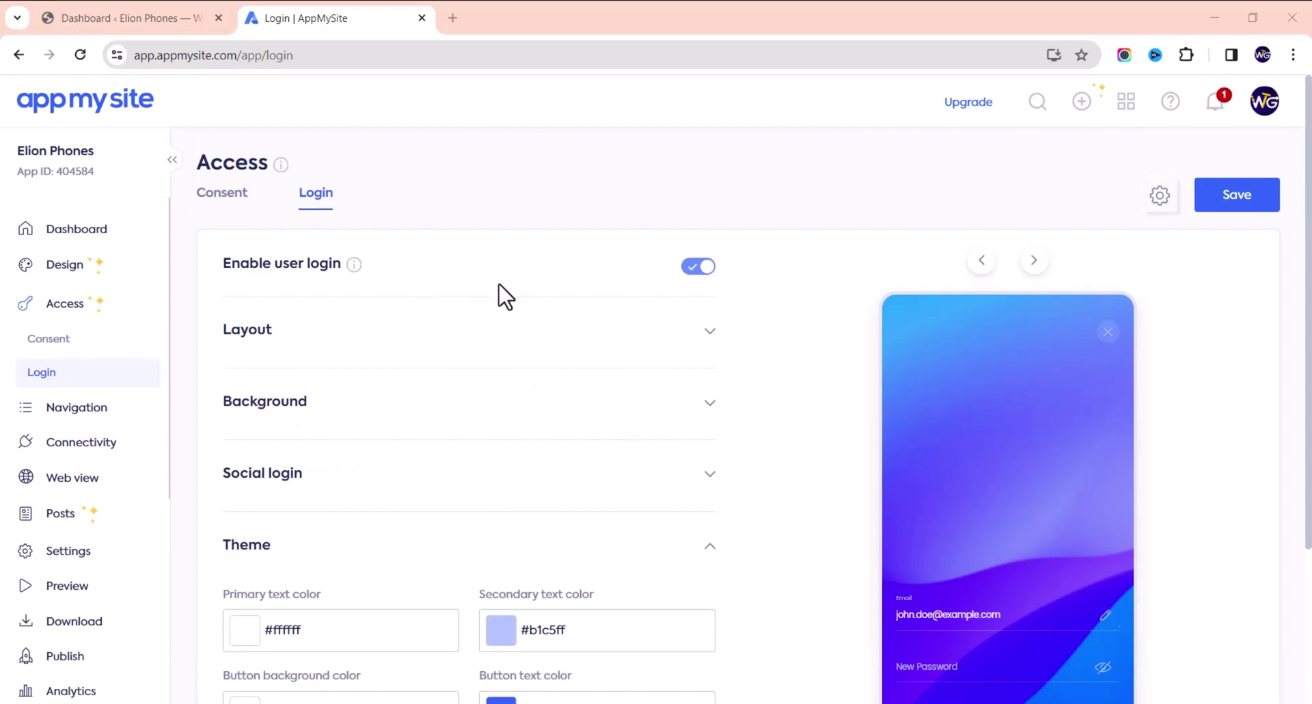
Preview the sign-in screen with its form in the middle and top layouts, and restore the bottom layout
click(1034, 260)
scroll(968, 309, down, 1)
click(546, 300)
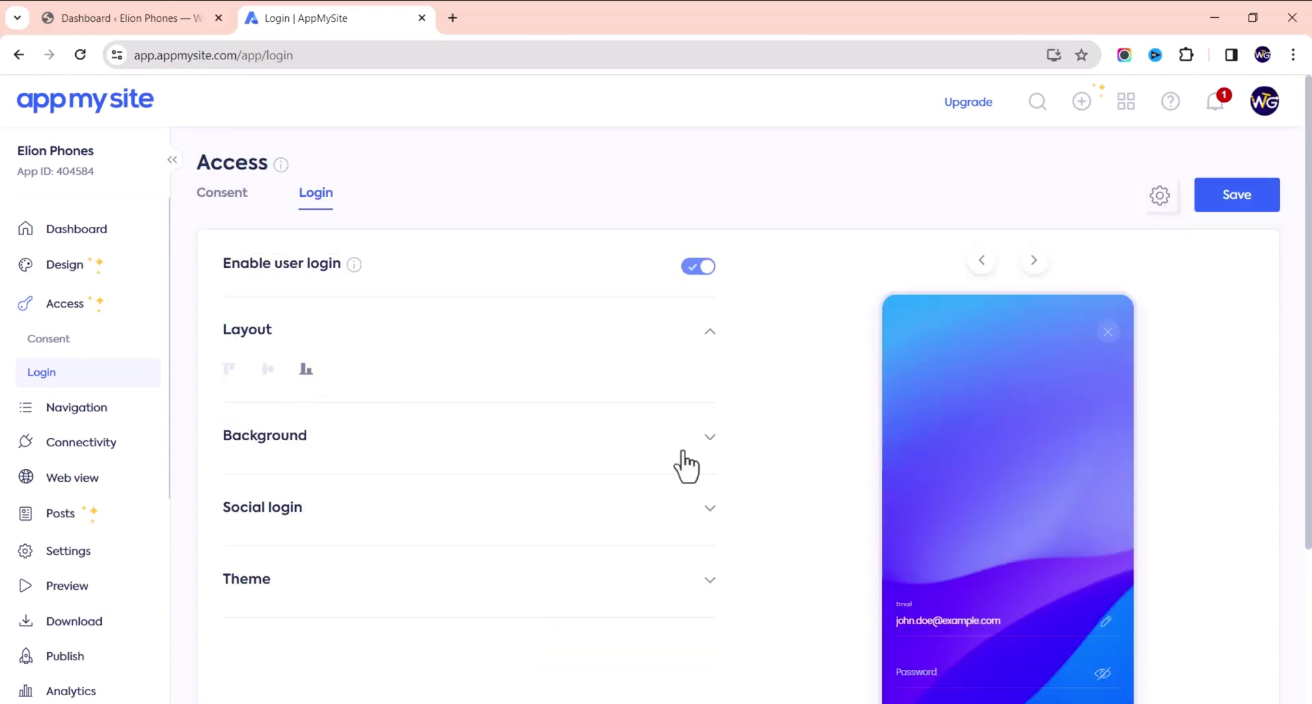
scroll(861, 477, down, 2)
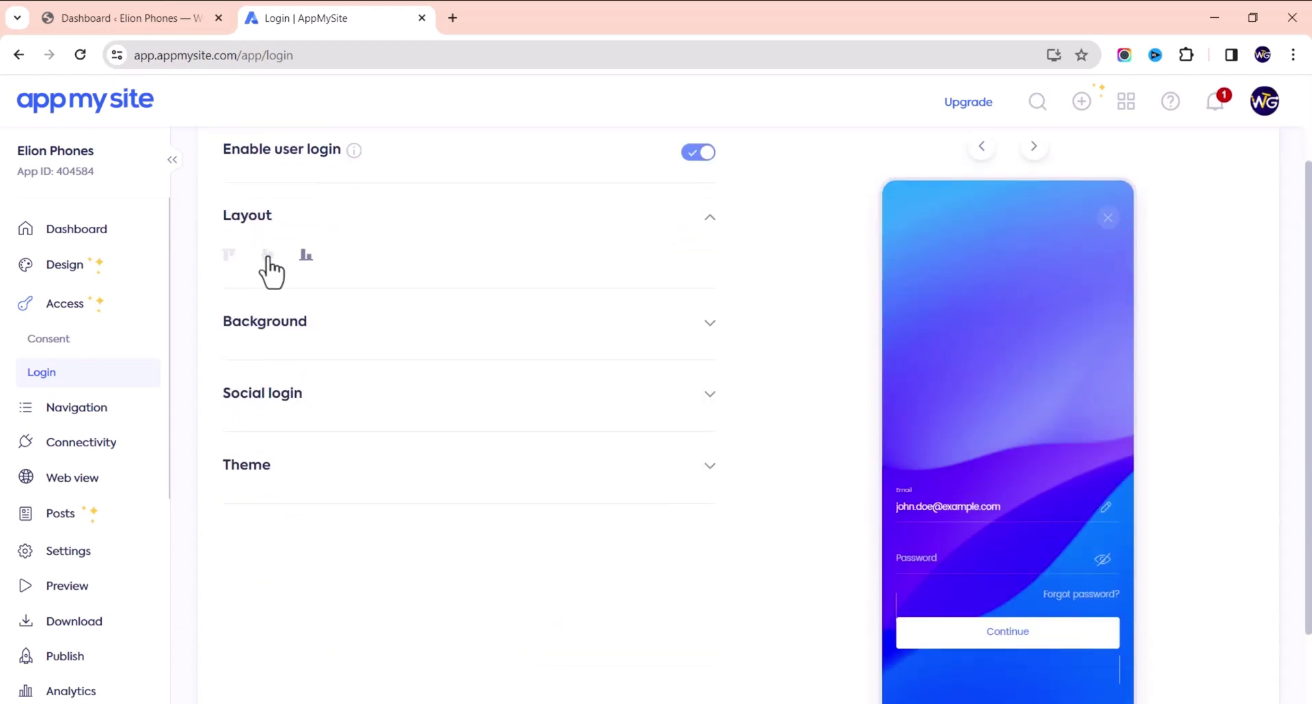
click(267, 256)
click(227, 256)
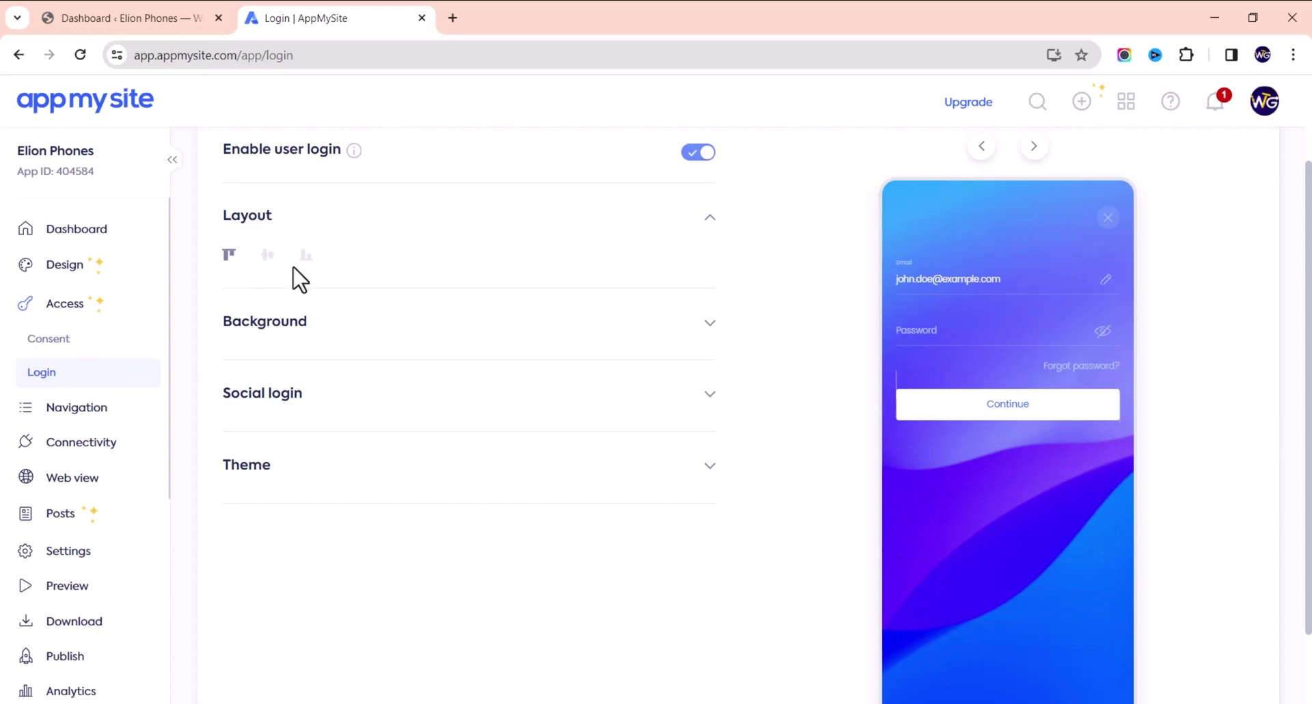
click(304, 258)
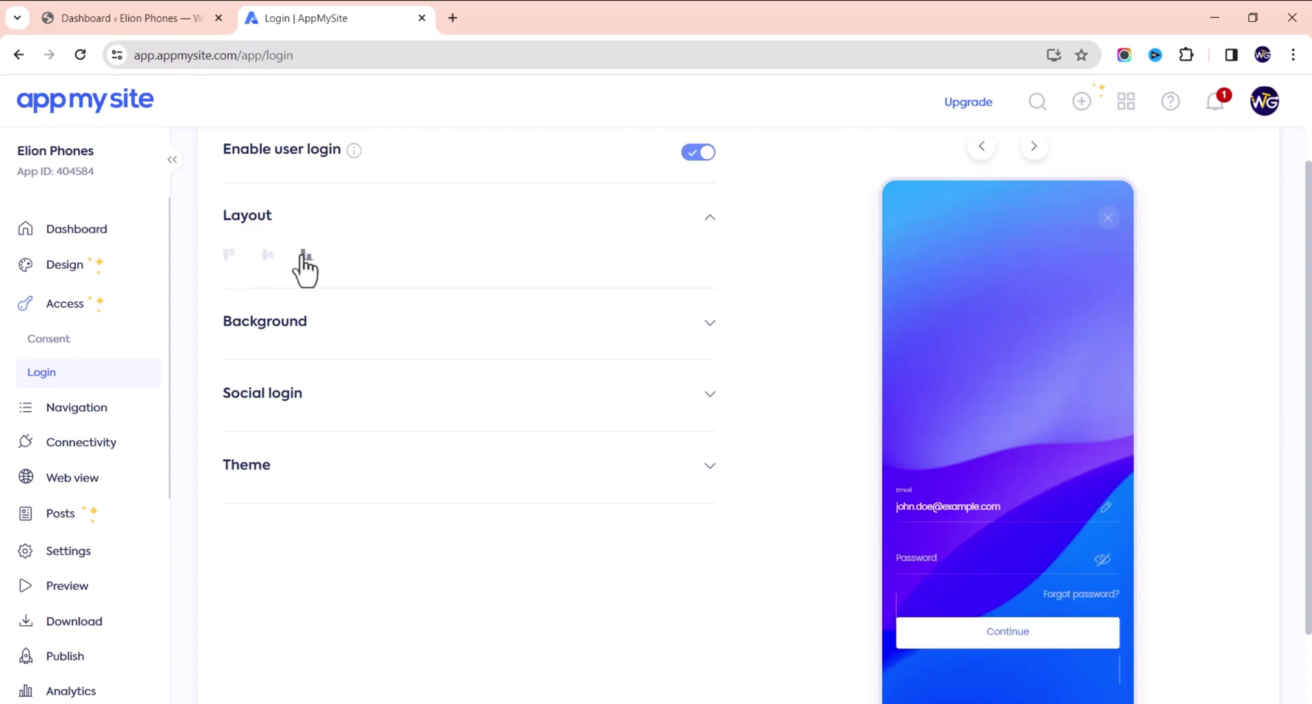
Open the image picker for the login background and browse the elionphones.com storefront in a new tab for reference
click(291, 321)
click(244, 348)
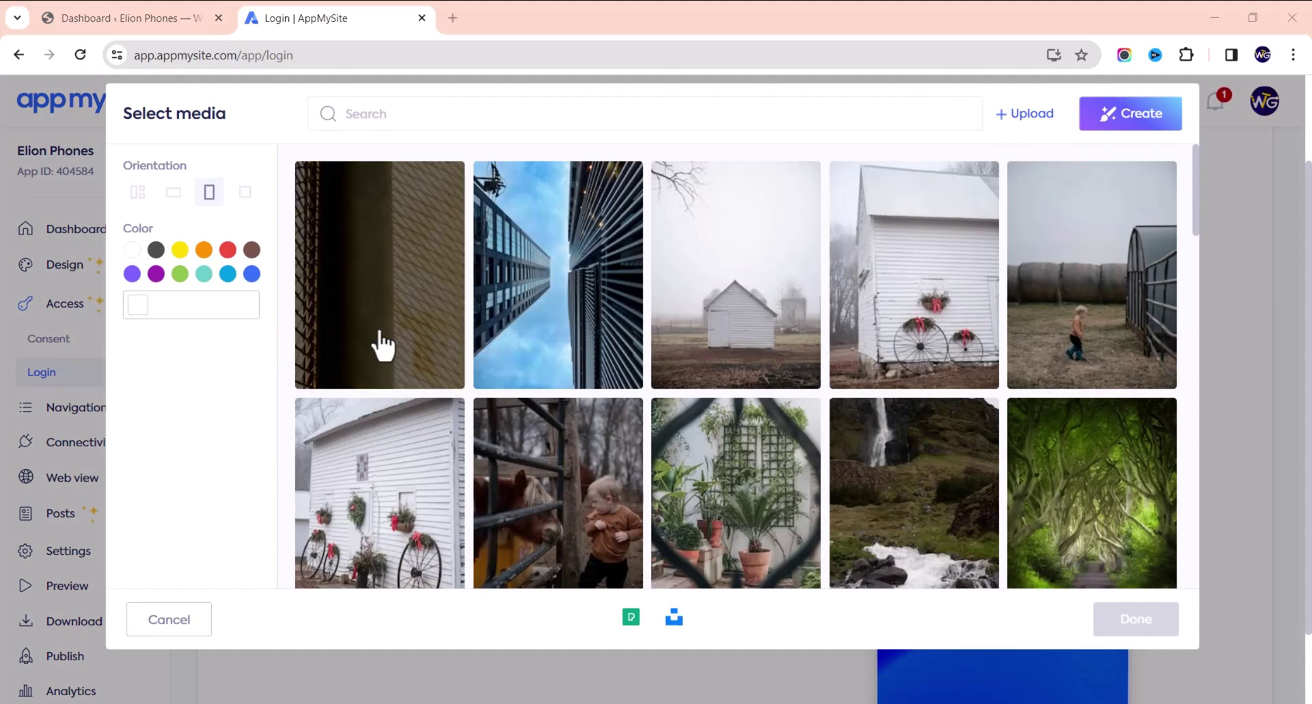
click(132, 21)
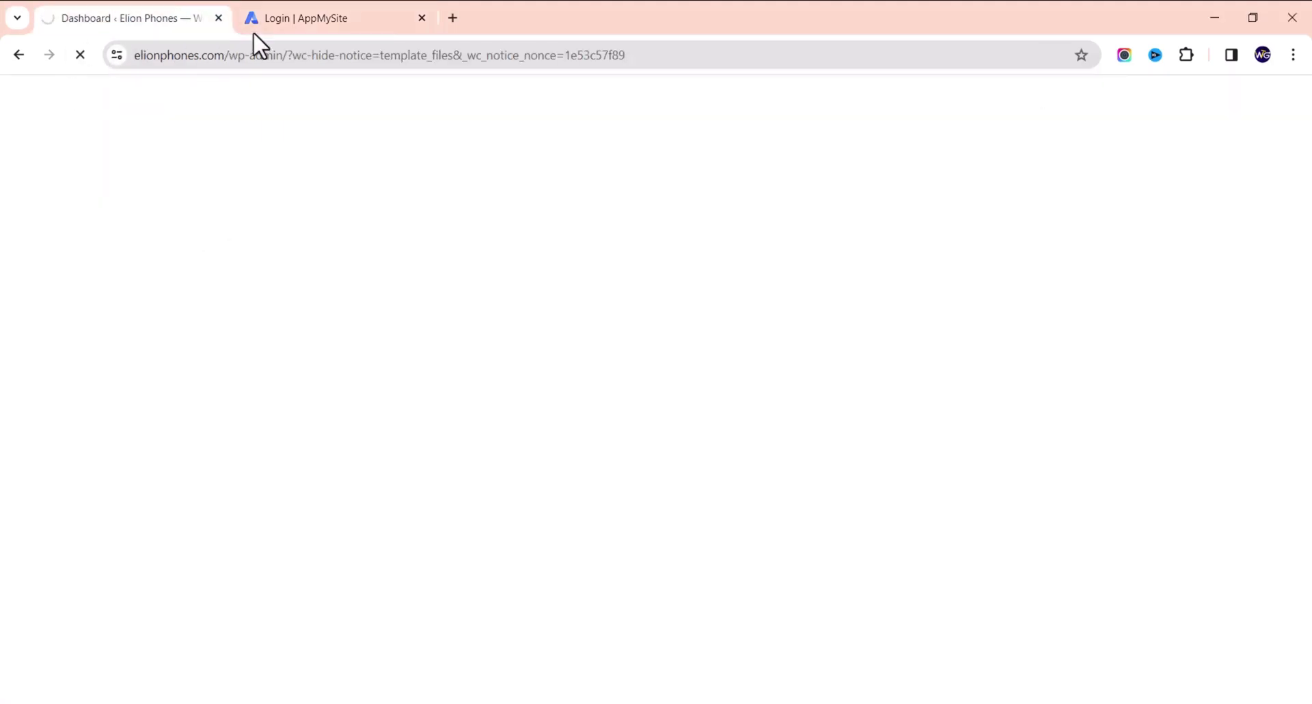
click(335, 17)
click(451, 19)
text(elionphones.com)
key(Return)
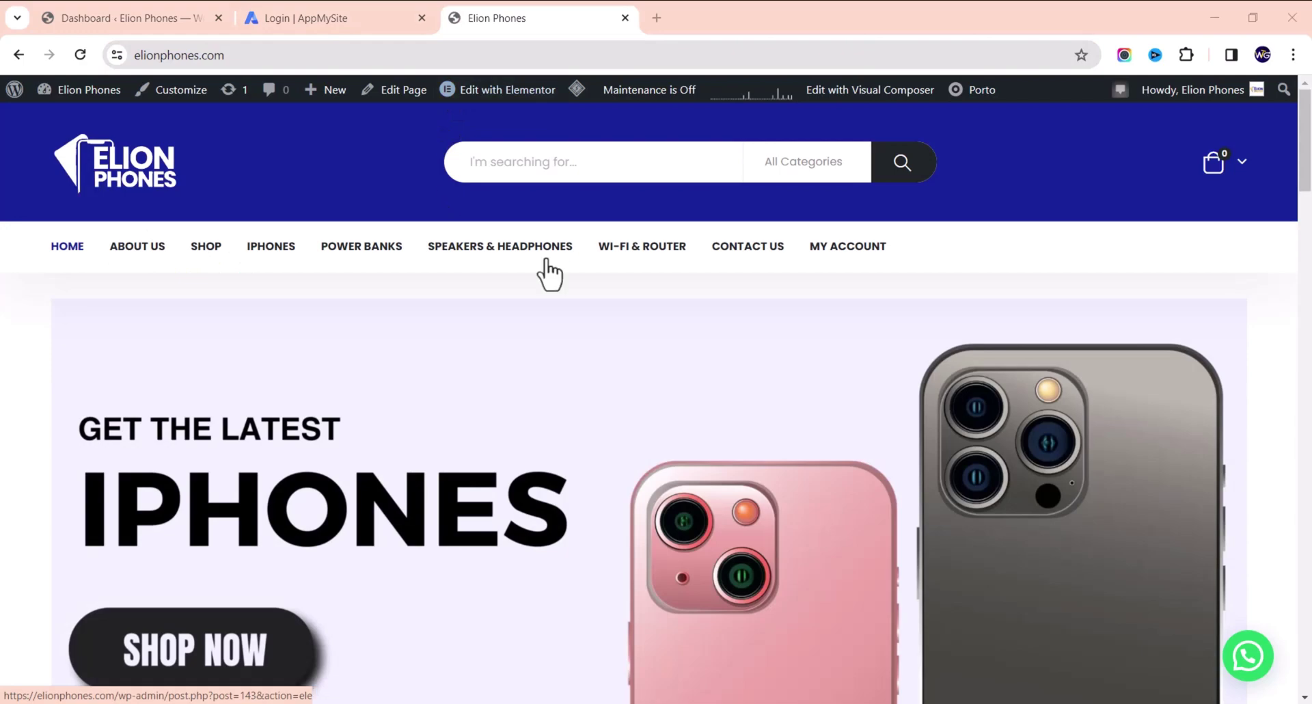
scroll(352, 468, down, 10)
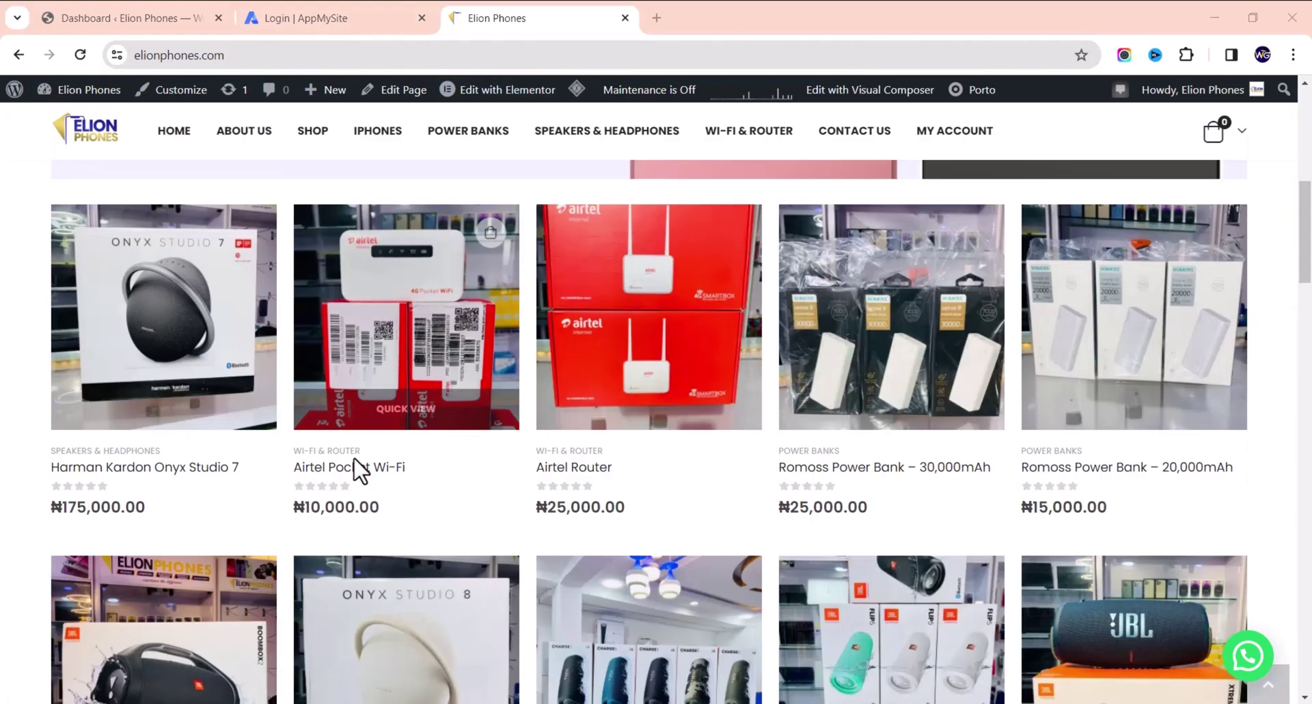
Return to AppMySite, search the media library for "gadget" and apply the close-up phone camera photo as the login background
click(328, 18)
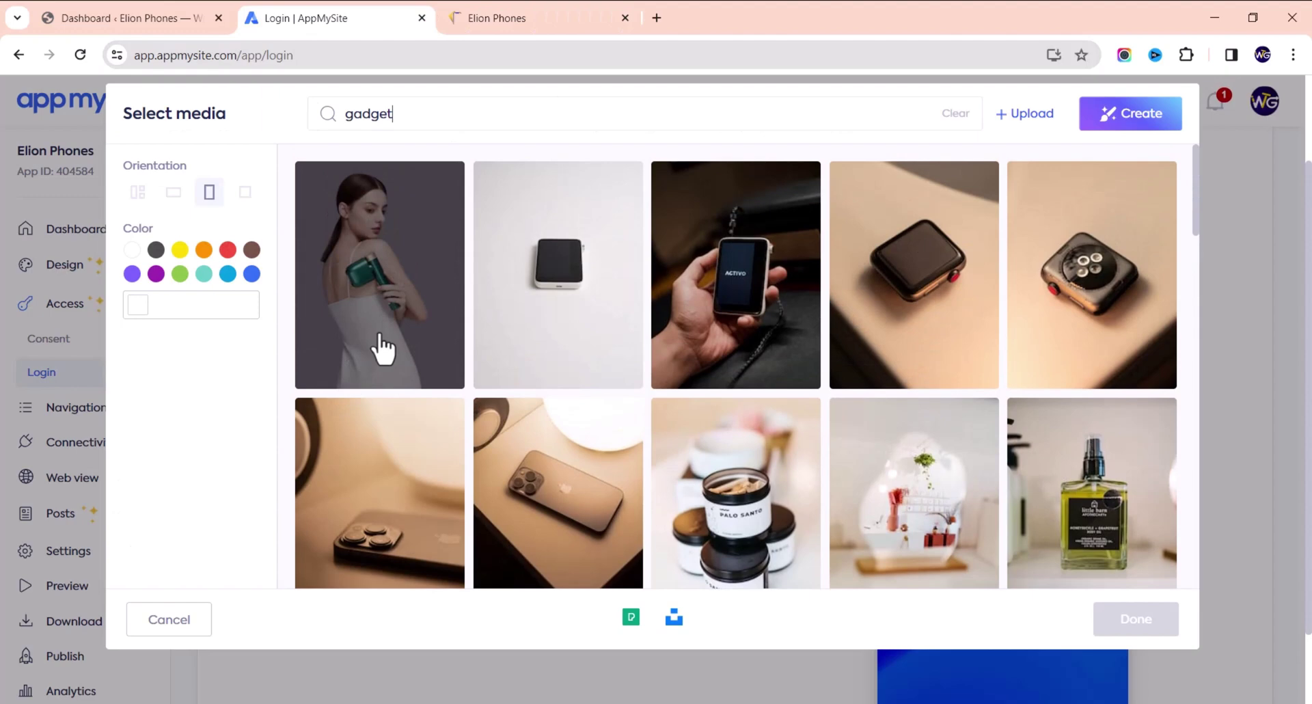
click(380, 344)
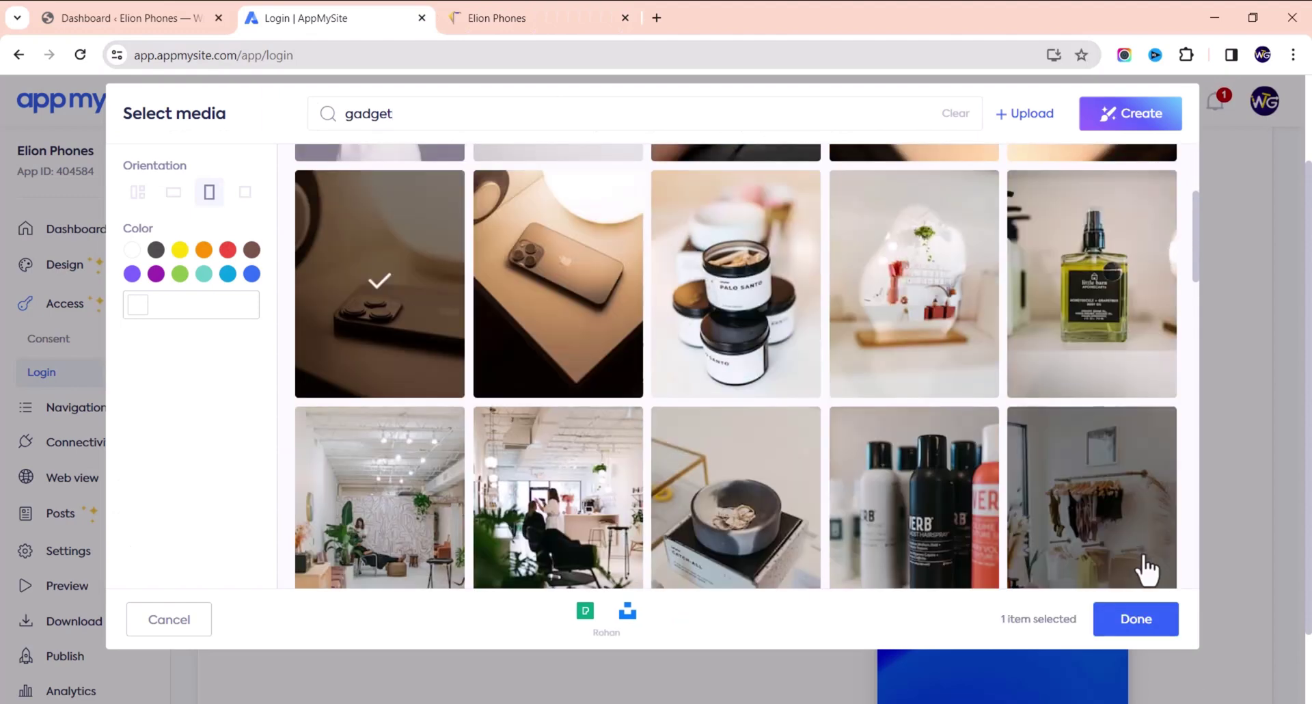
click(1124, 619)
scroll(1045, 441, down, 2)
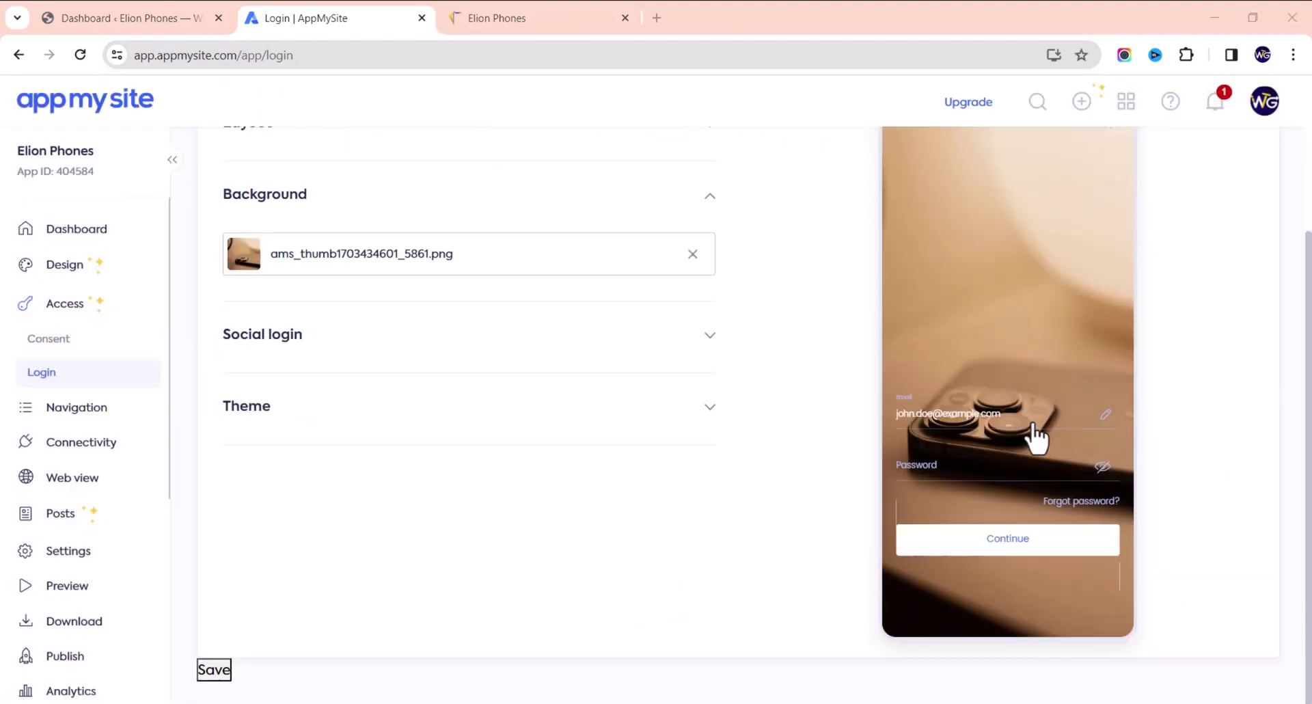
Replace the login background with the dark laptop photo found using the blue #346ff8 filter, and remove that background again
click(519, 269)
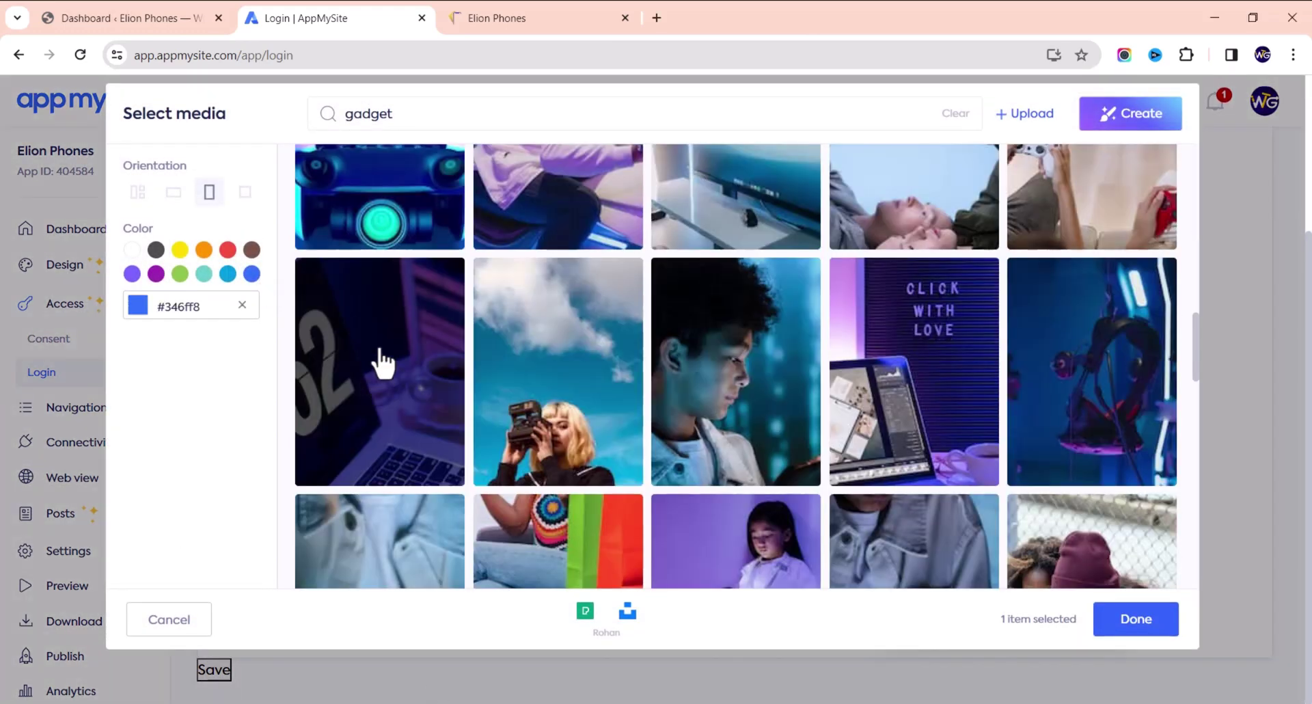
click(1133, 622)
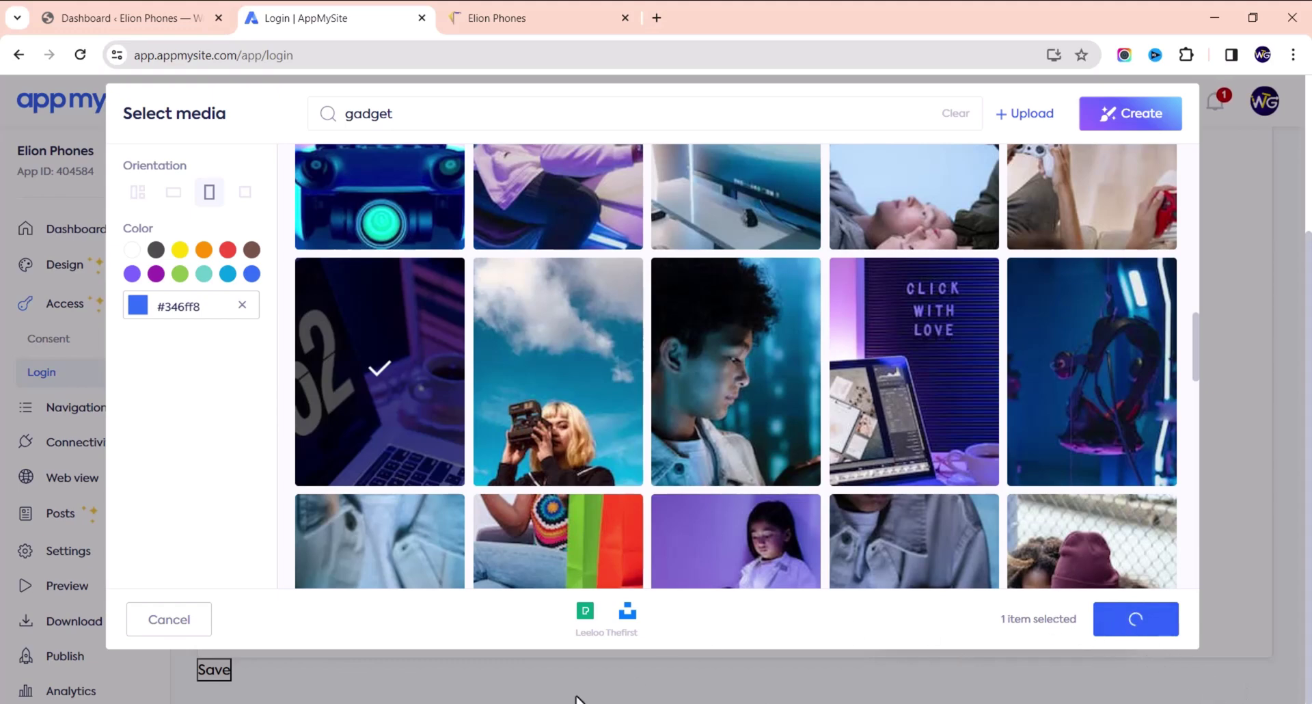
scroll(553, 679, up, 3)
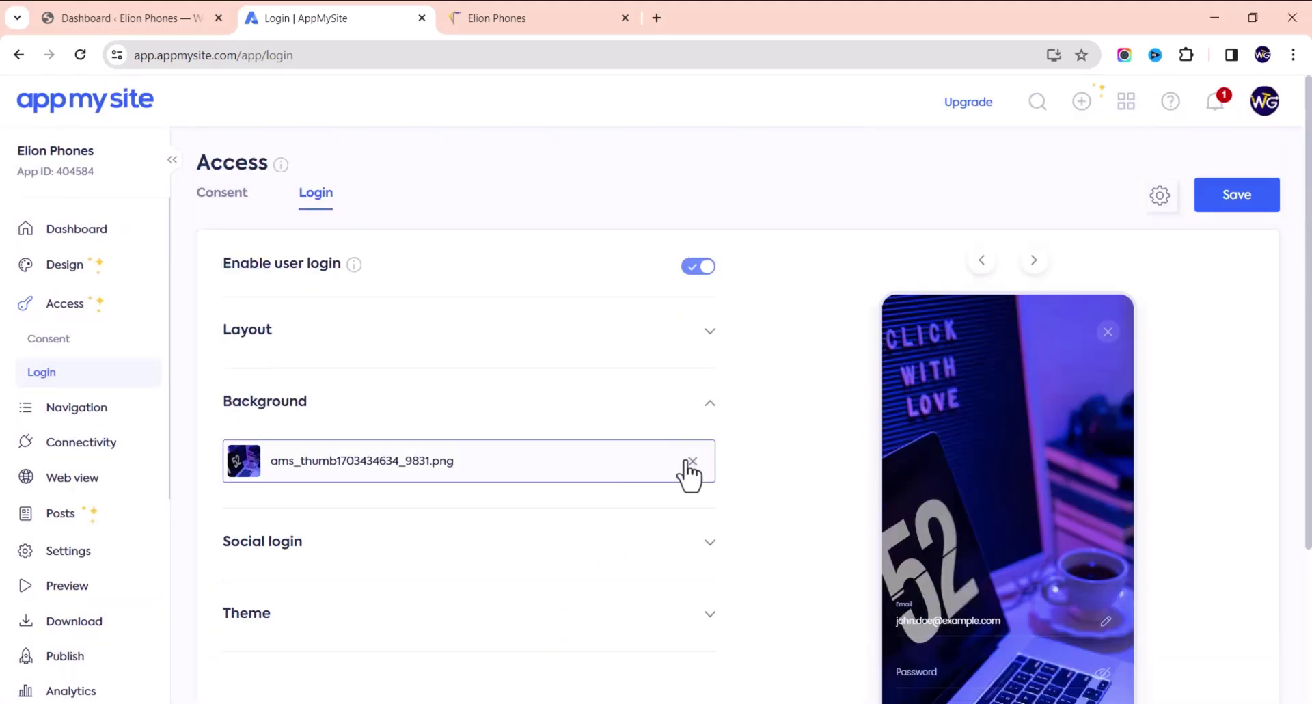
click(691, 462)
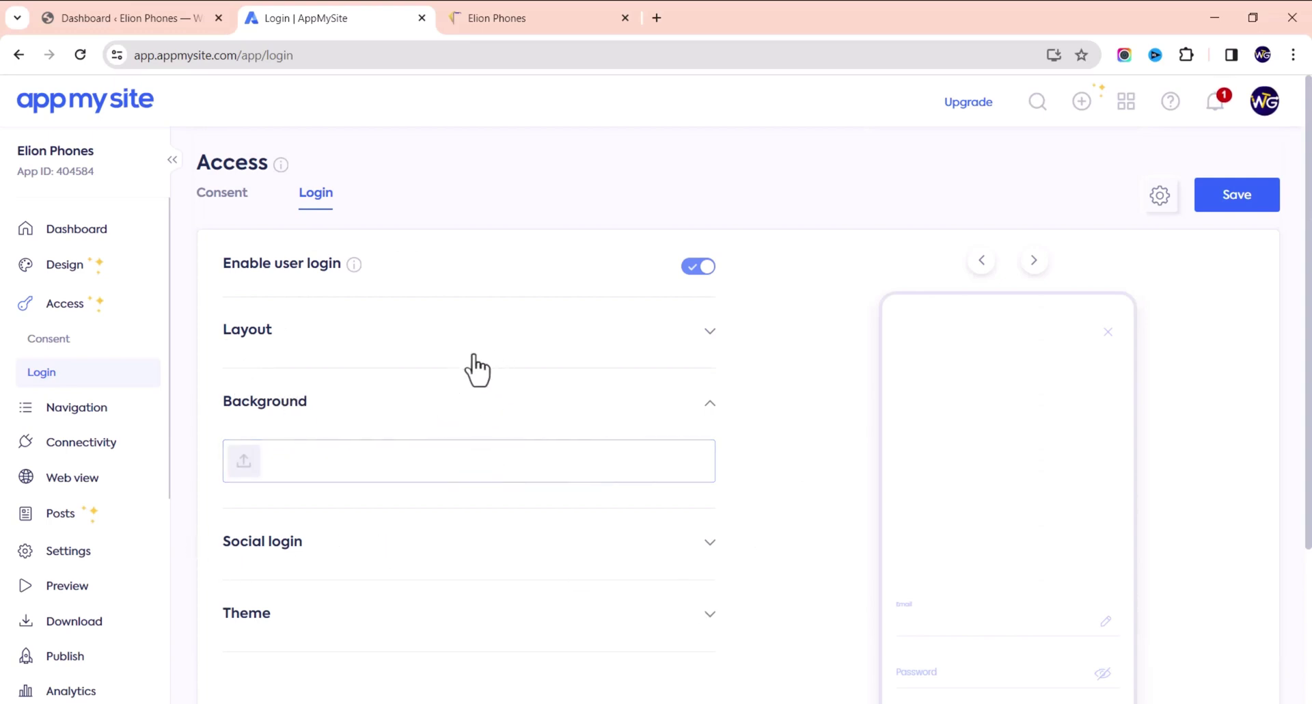
scroll(502, 587, down, 2)
Open the navigation color theme settings and review the top header, font and button color options
click(107, 414)
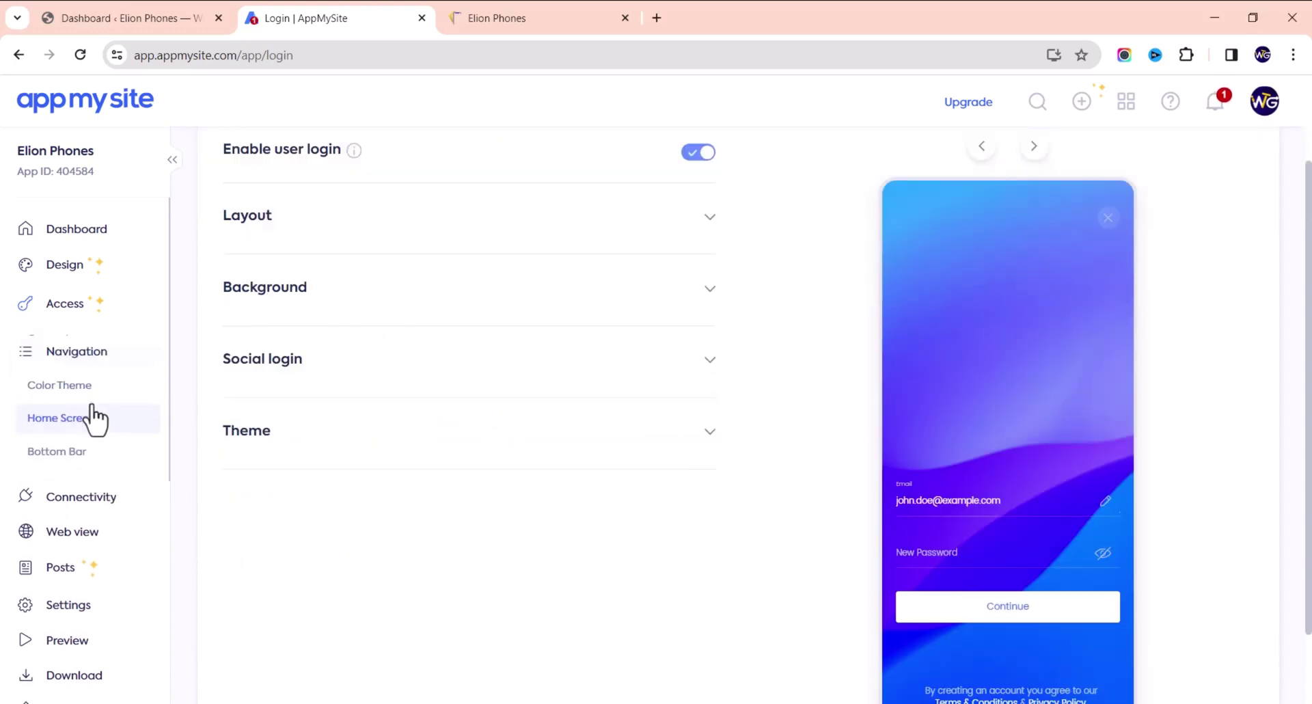
click(96, 380)
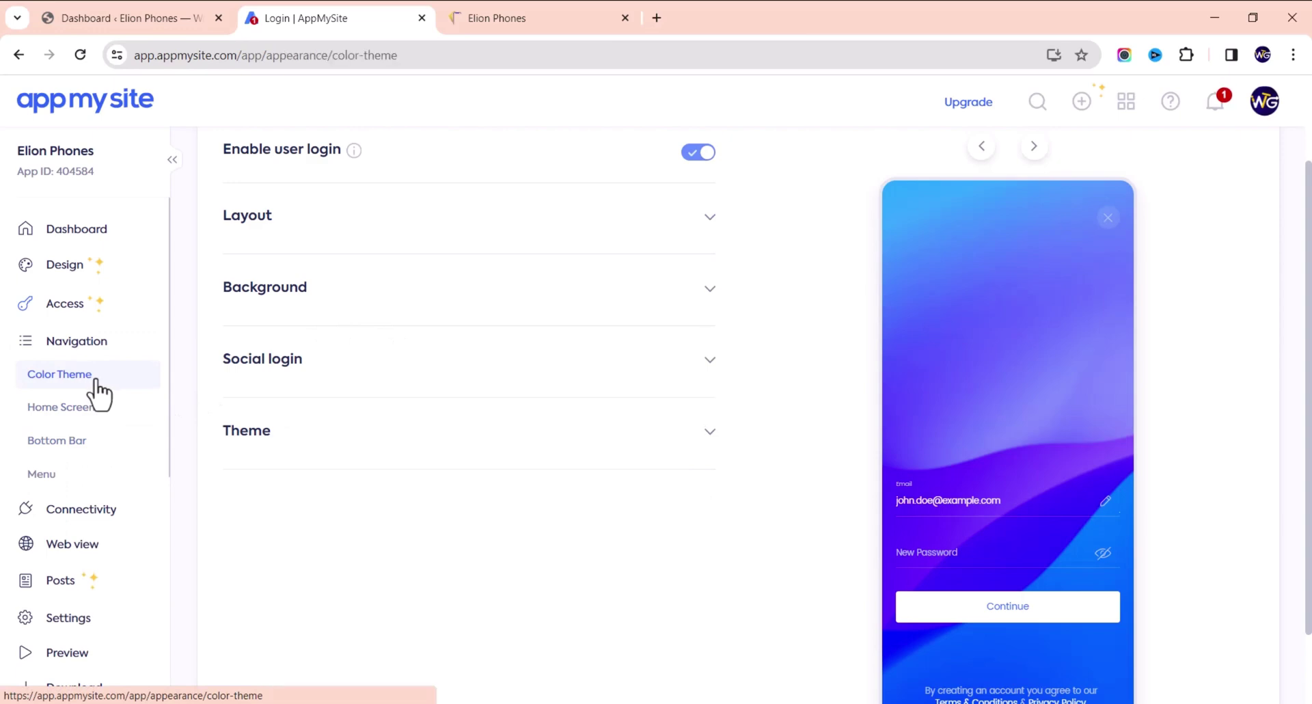
scroll(526, 304, down, 1)
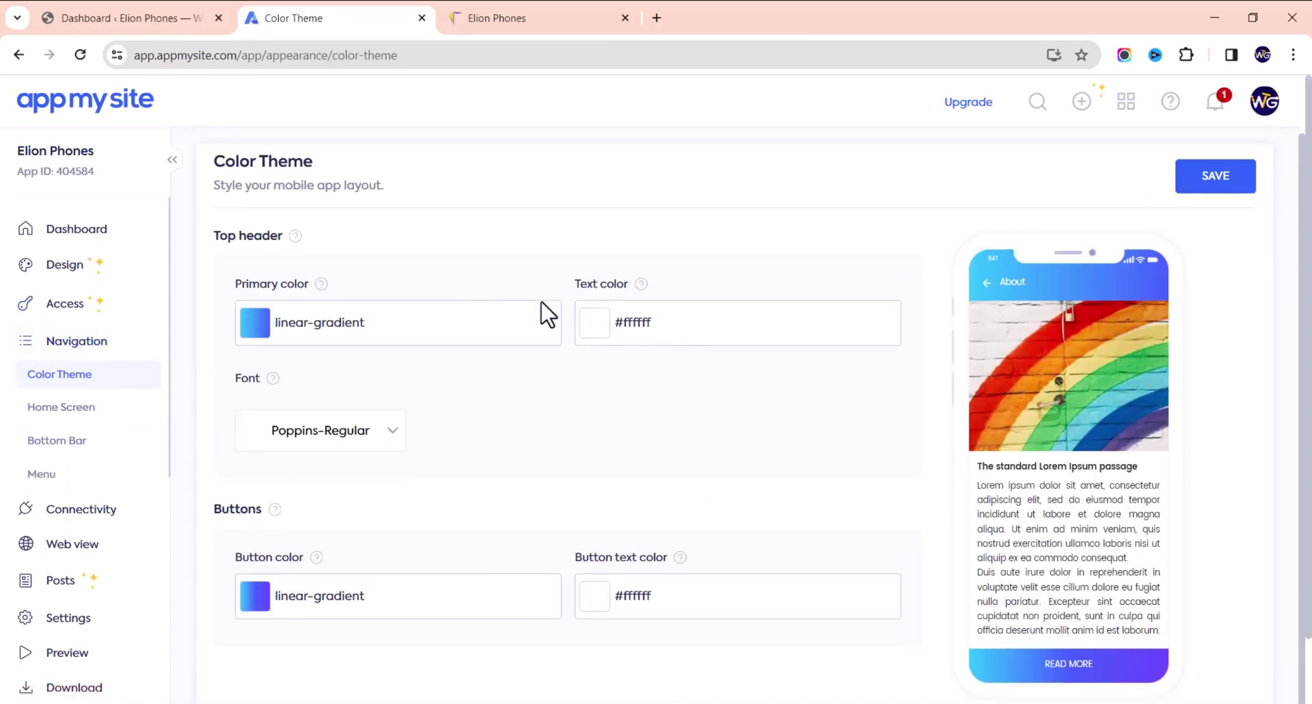
click(56, 408)
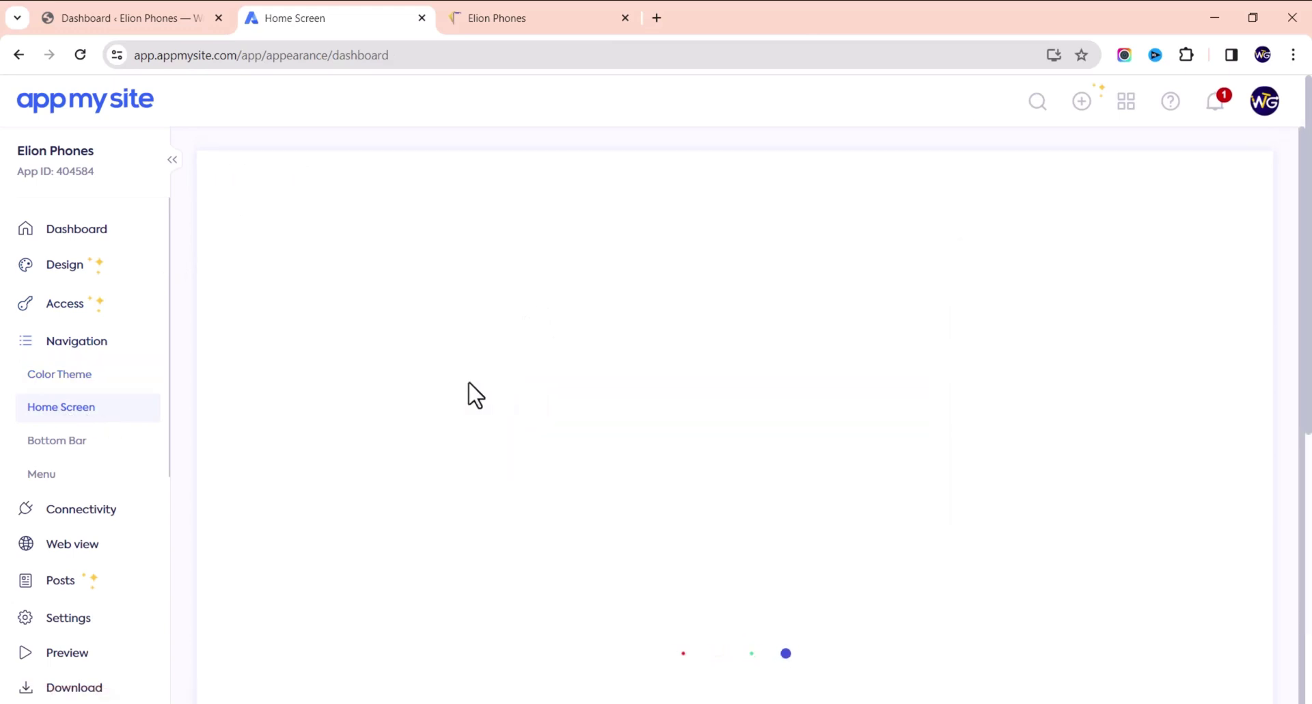
click(71, 375)
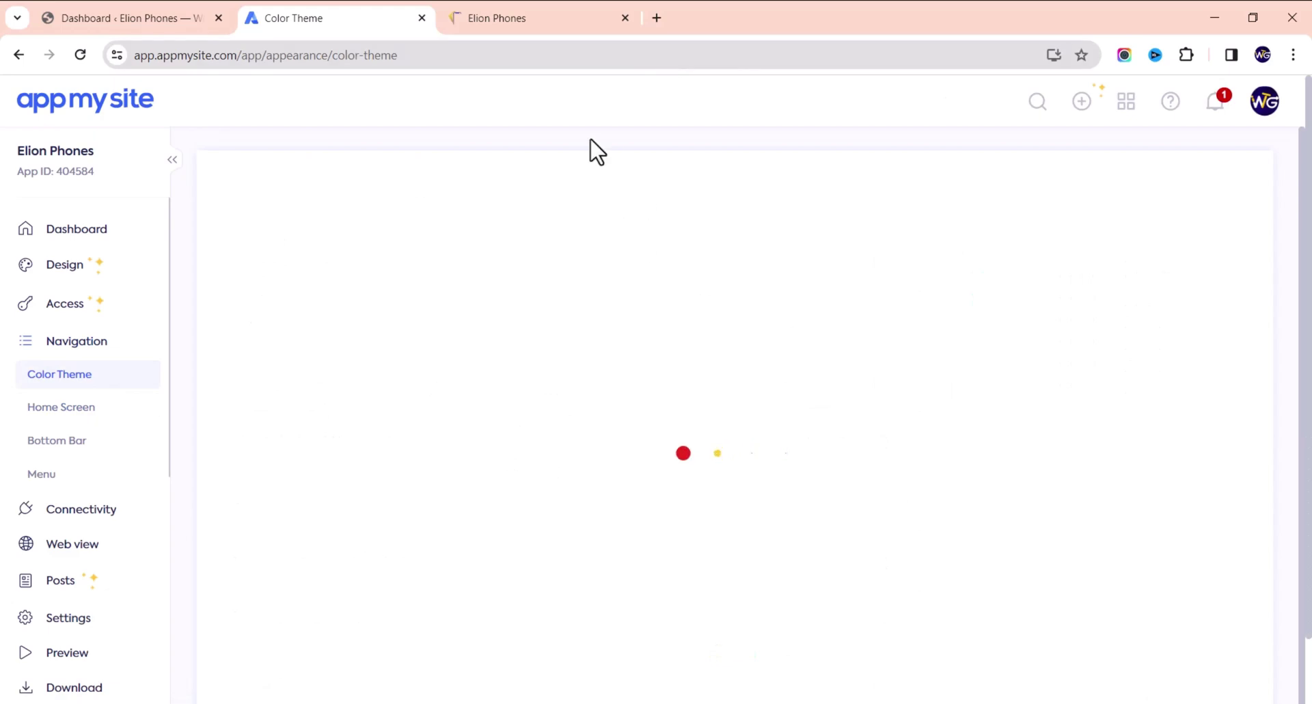
scroll(588, 342, down, 2)
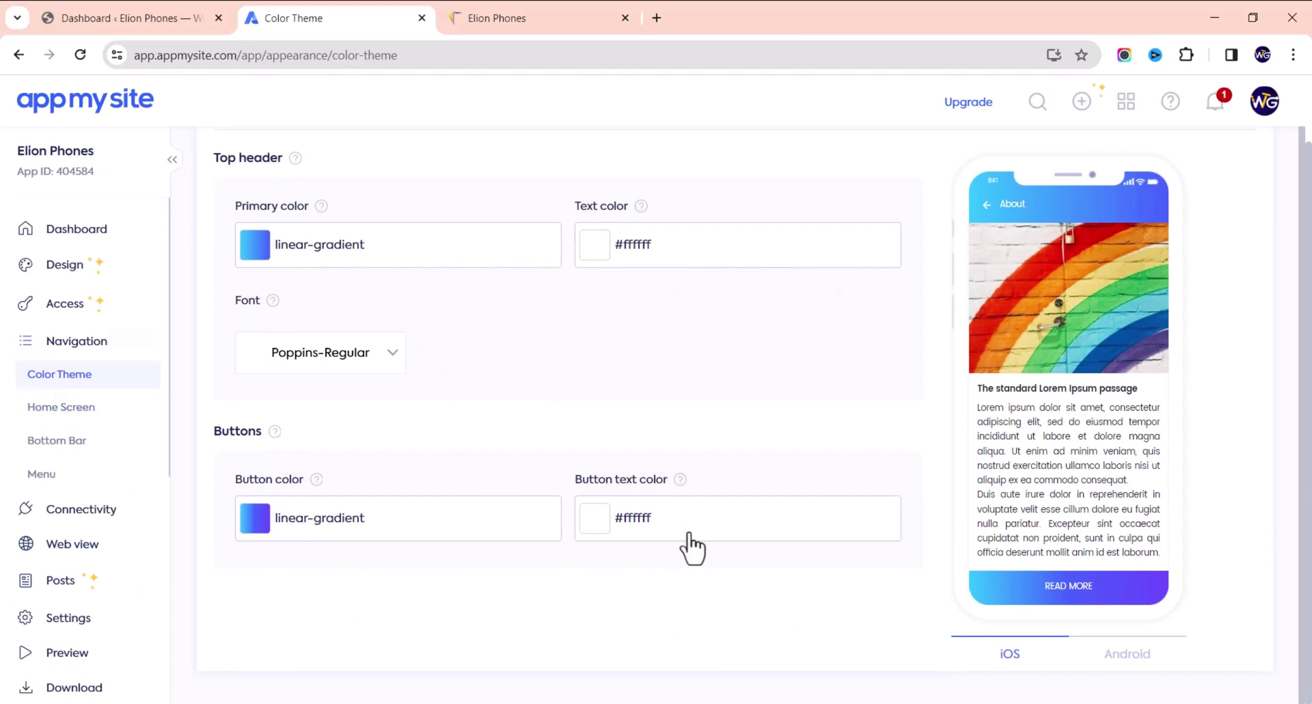
scroll(1023, 306, up, 1)
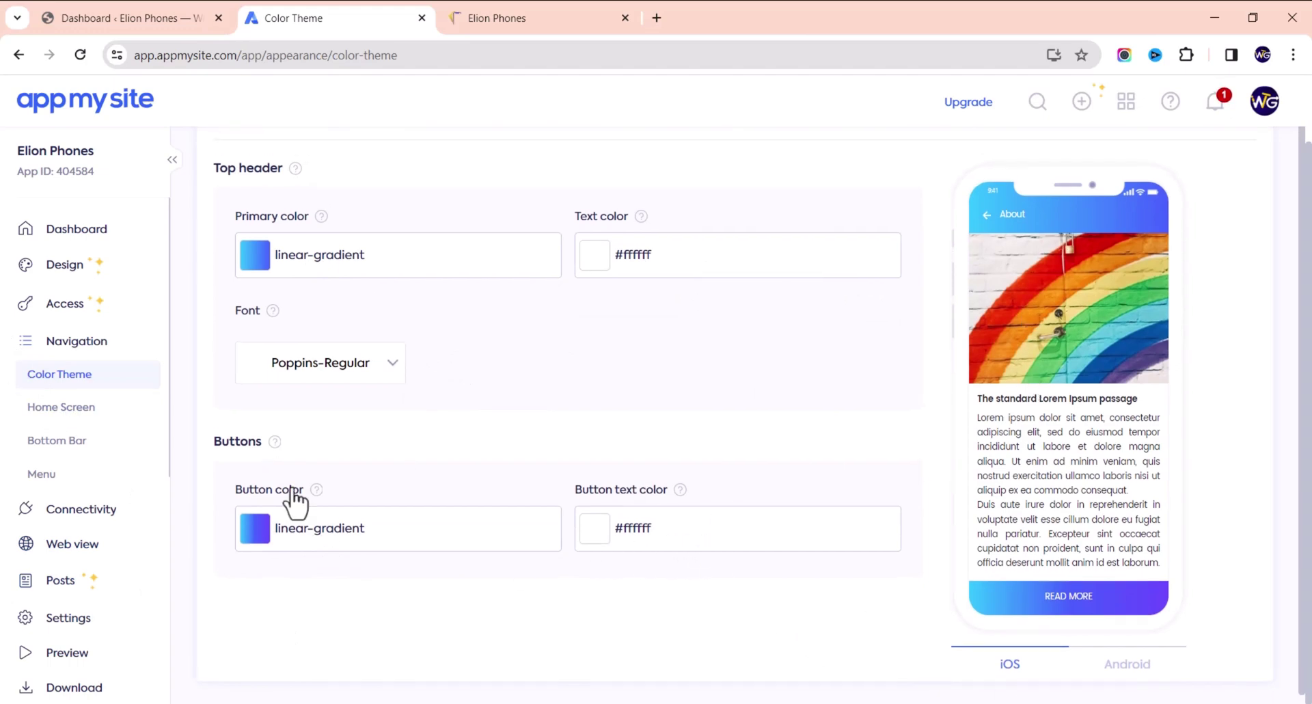
Enable product search in the home screen header, leaving post search disabled
click(102, 405)
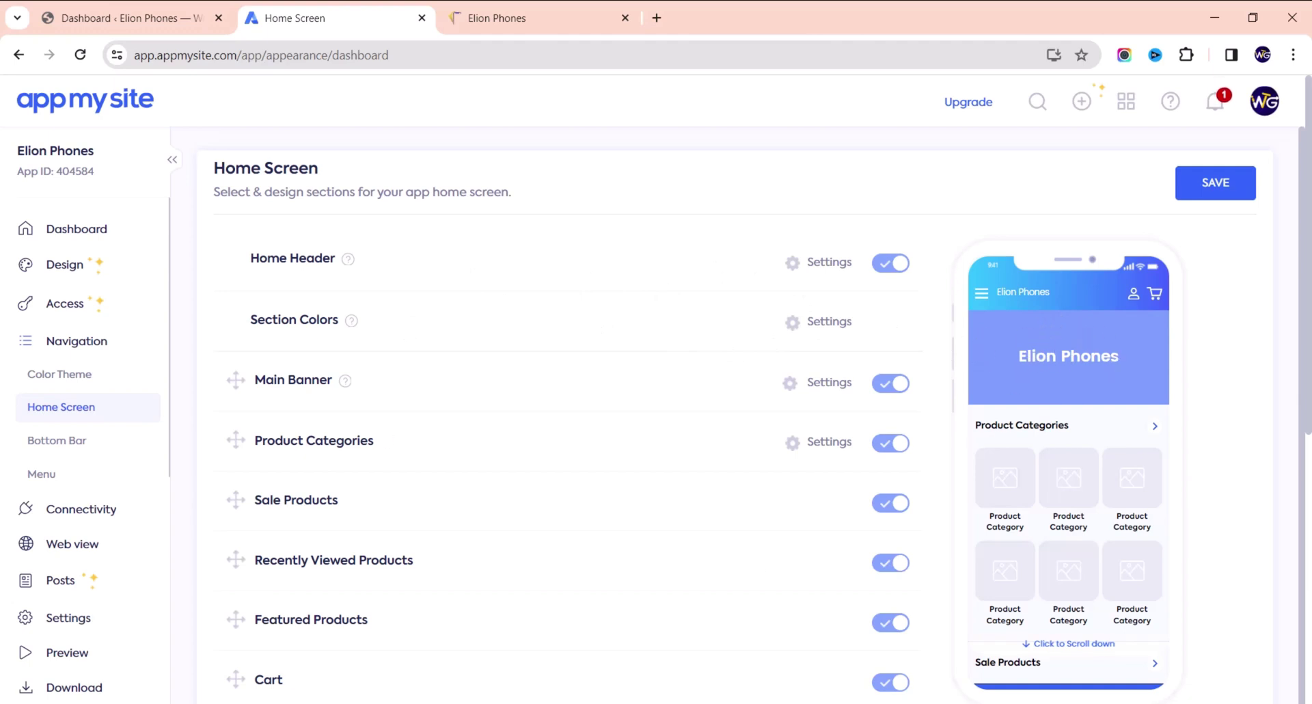
click(827, 264)
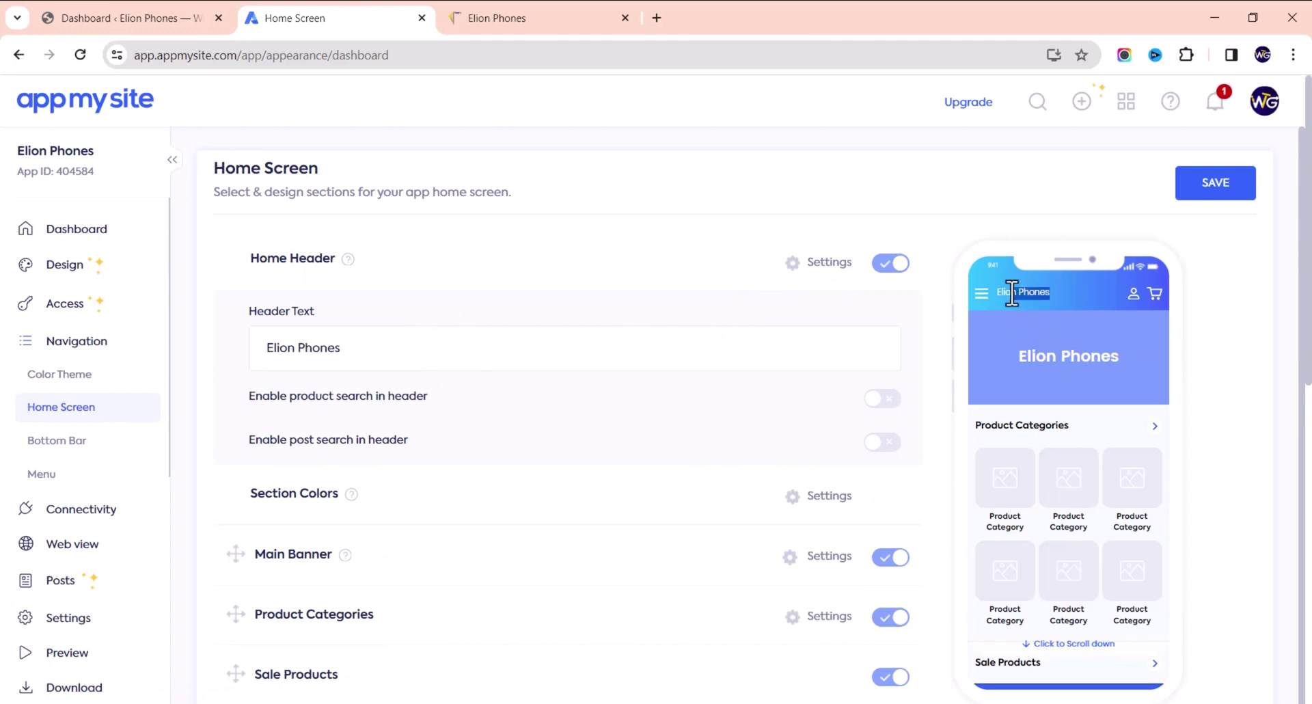
click(392, 395)
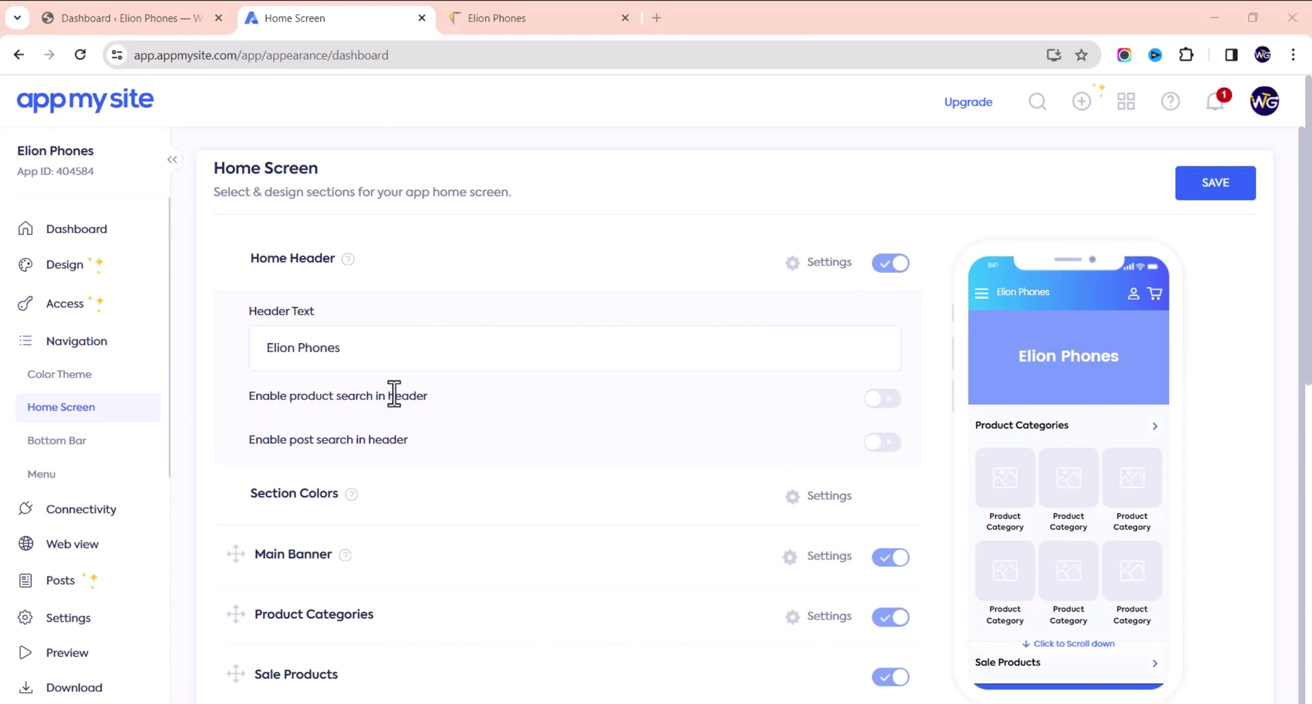
click(883, 403)
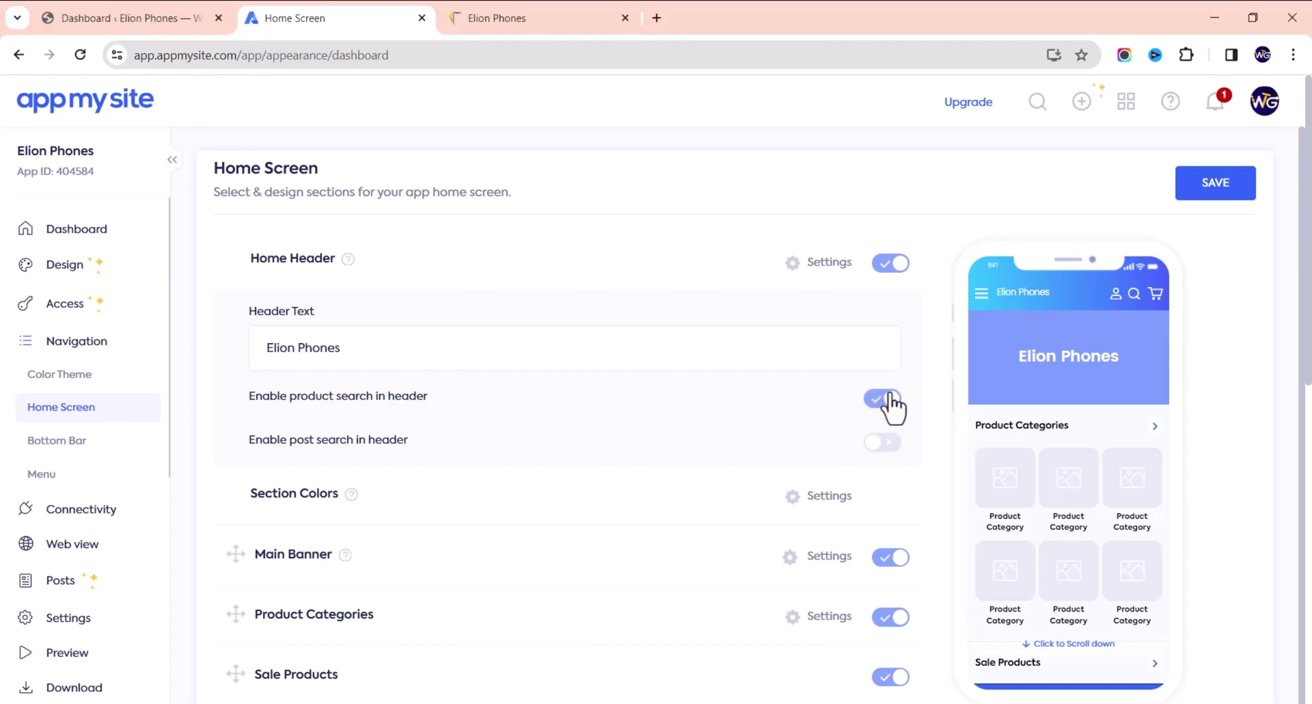
click(882, 443)
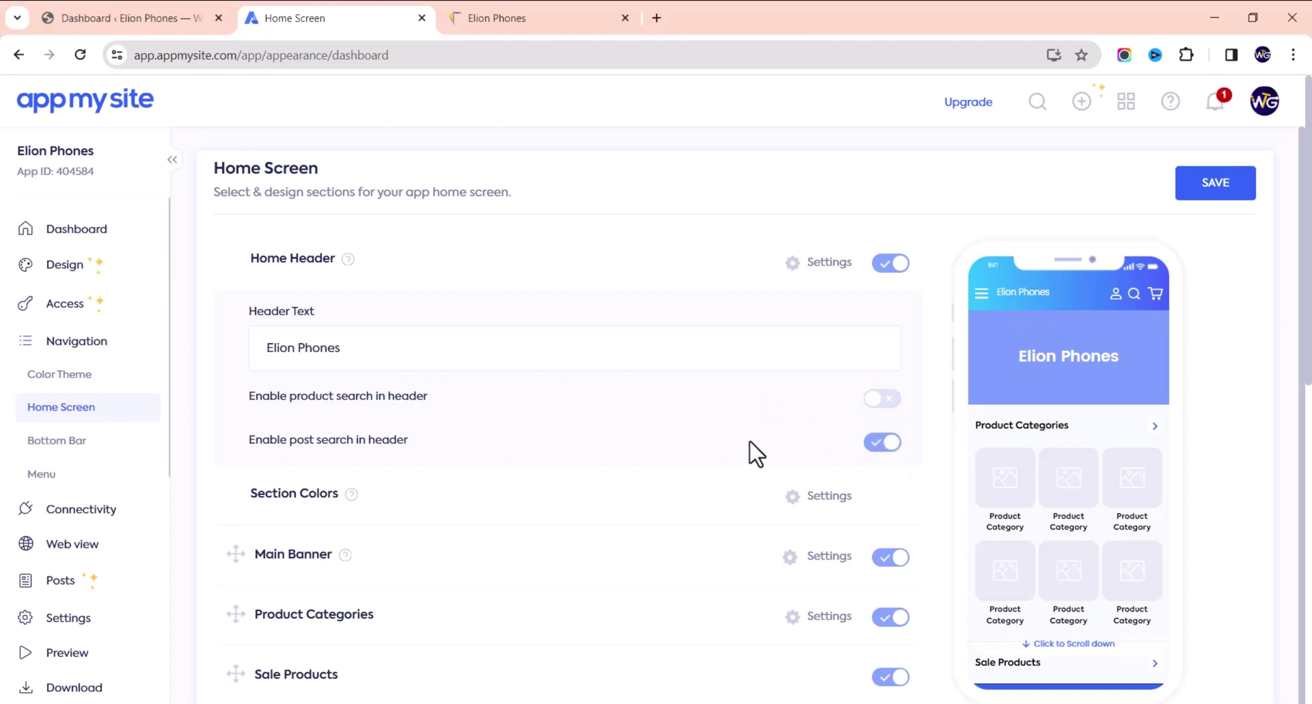
Open the home screen's section color settings and review the background, heading and icon colors
scroll(336, 446, down, 1)
mouse_move(353, 485)
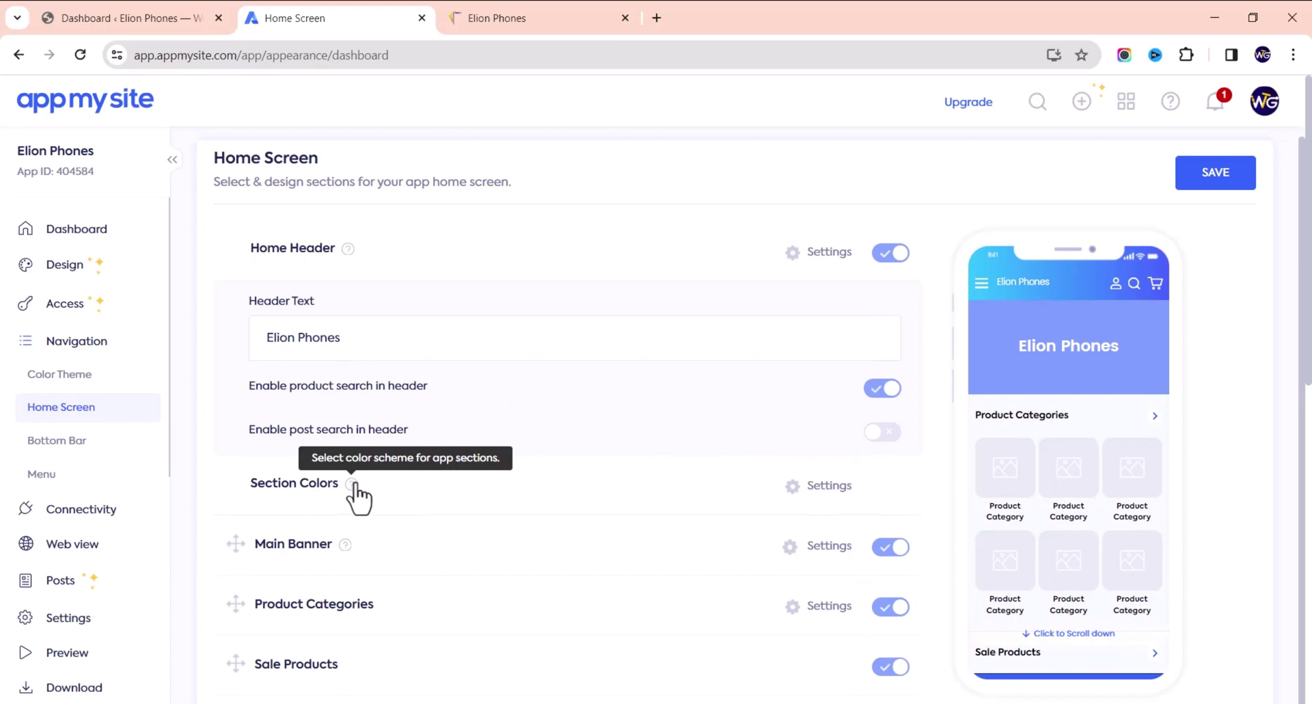
click(827, 485)
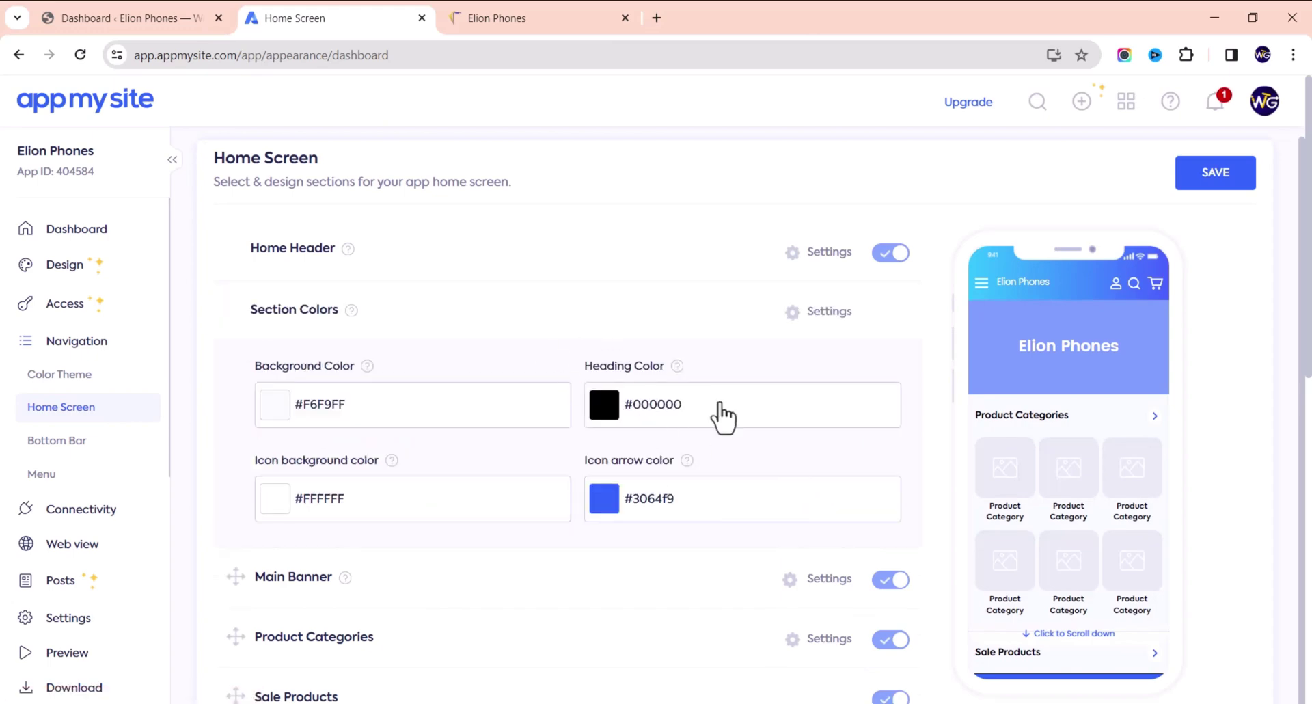
scroll(556, 410, down, 2)
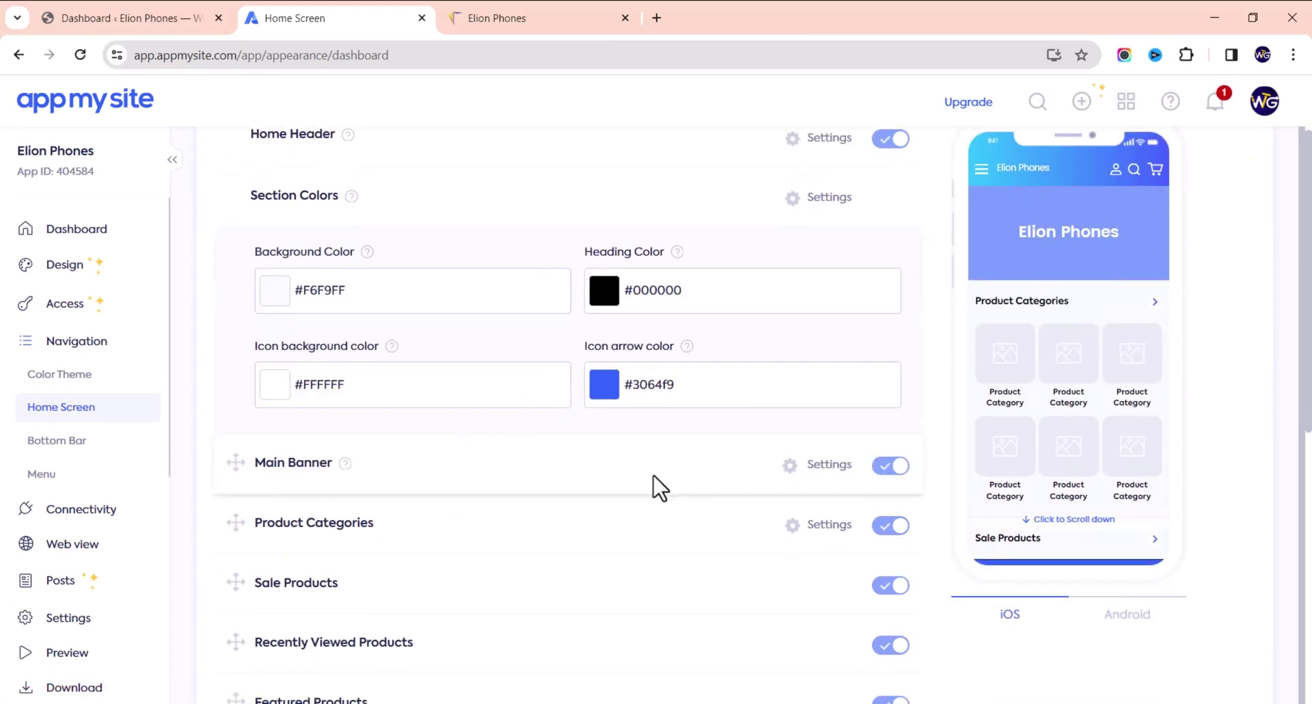
Open the Main Banner settings, switch to the Elion Phones website and save its "Get the latest iPhones" banner image
click(804, 466)
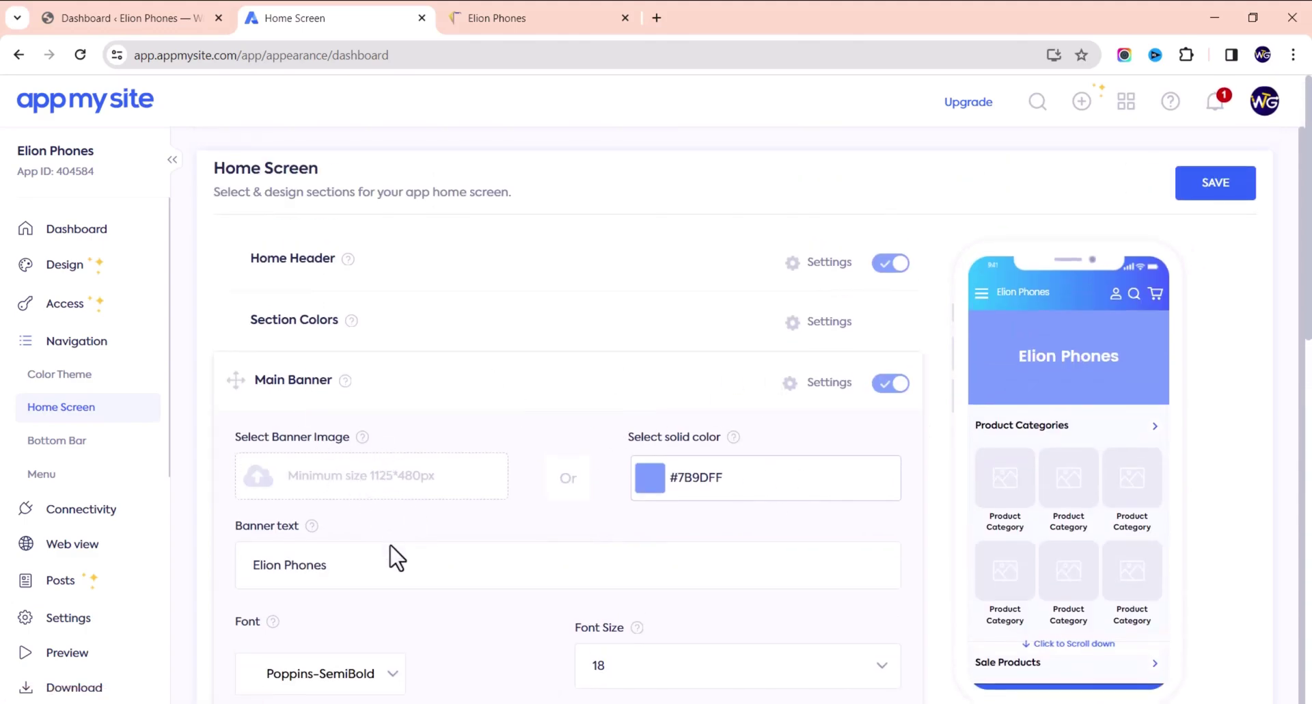
click(470, 9)
scroll(498, 251, up, 15)
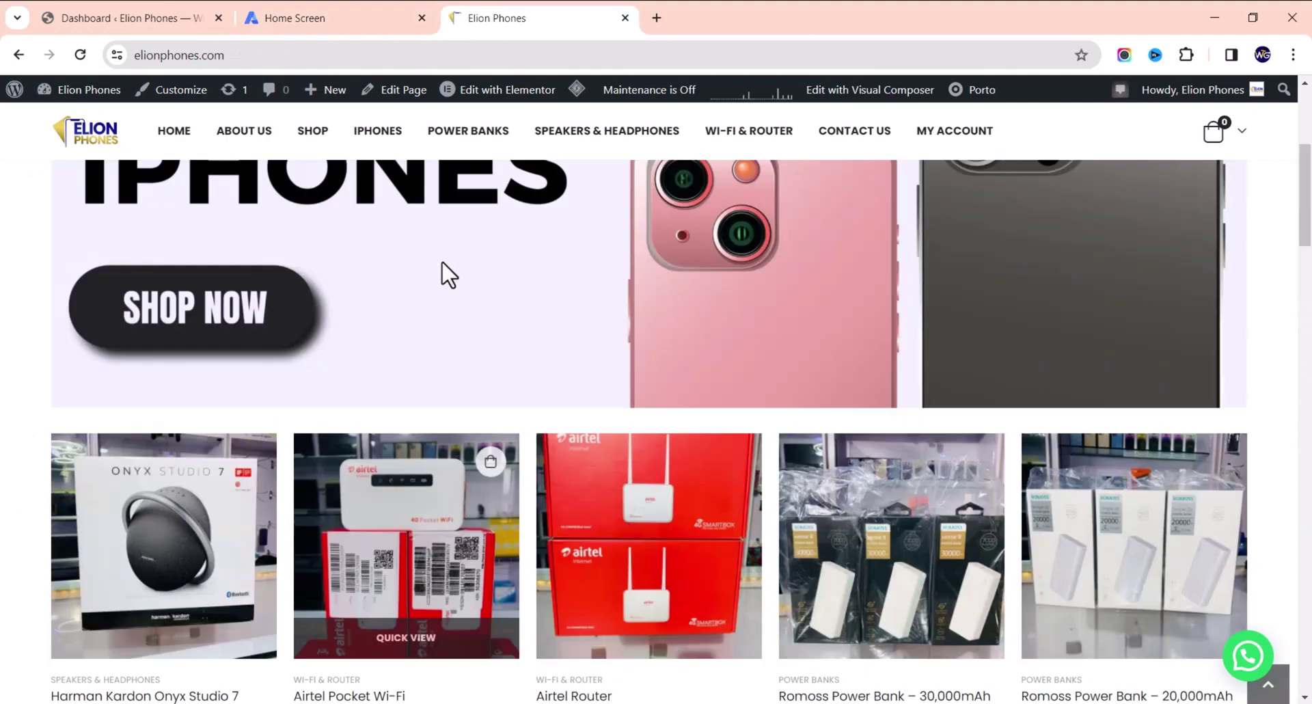
right_click(410, 378)
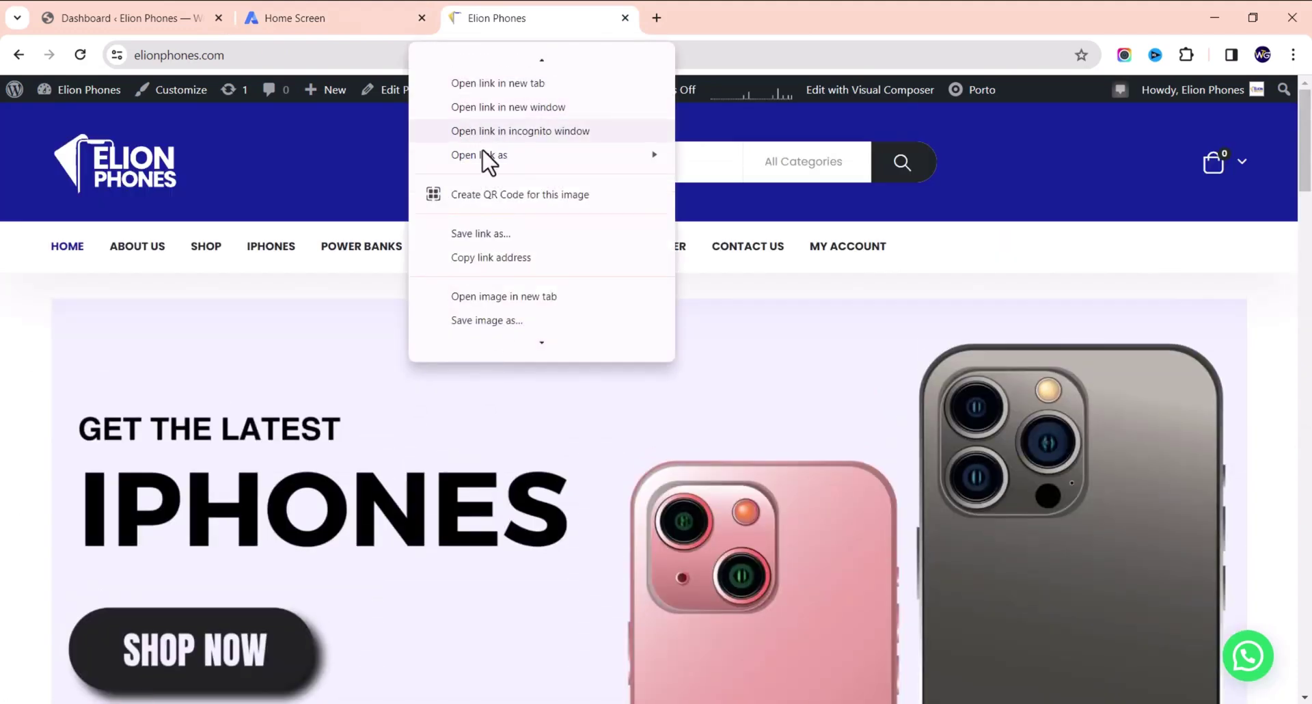
click(491, 321)
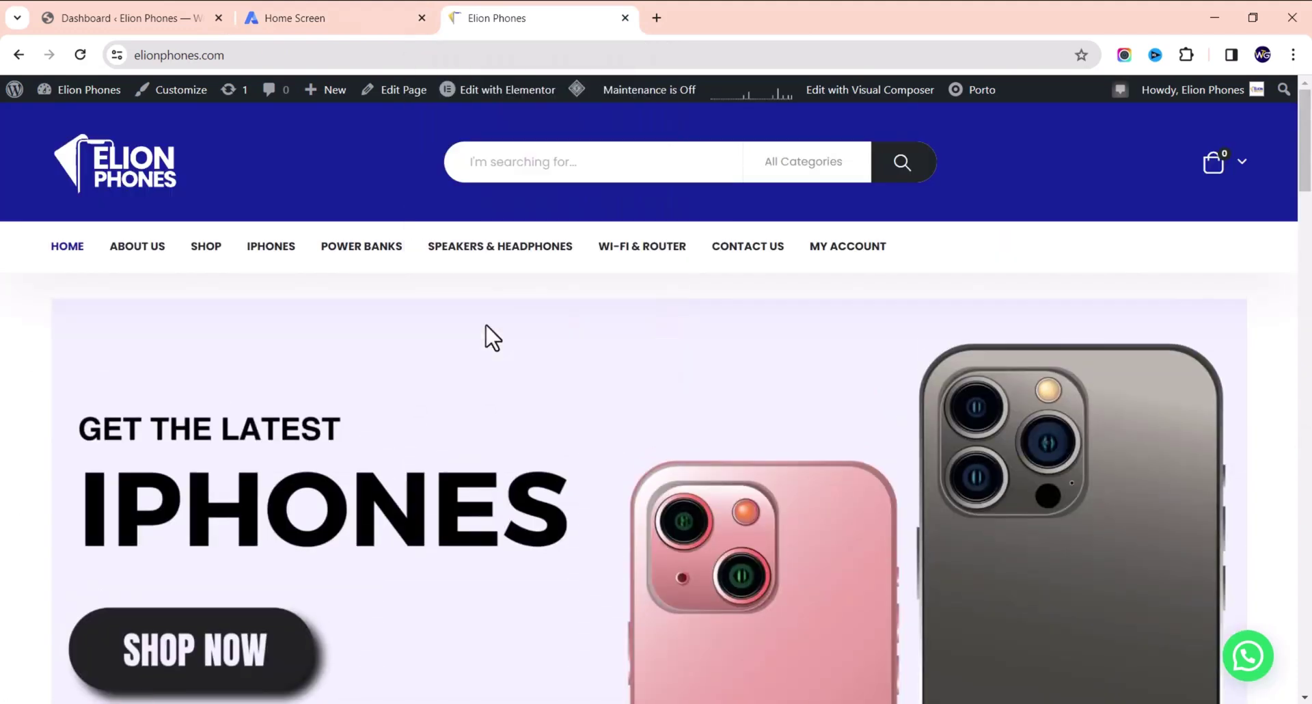
Return to AppMySite's home screen settings and upload the saved iPhones image as the main banner image
key(ctrl+shift+Tab)
click(471, 427)
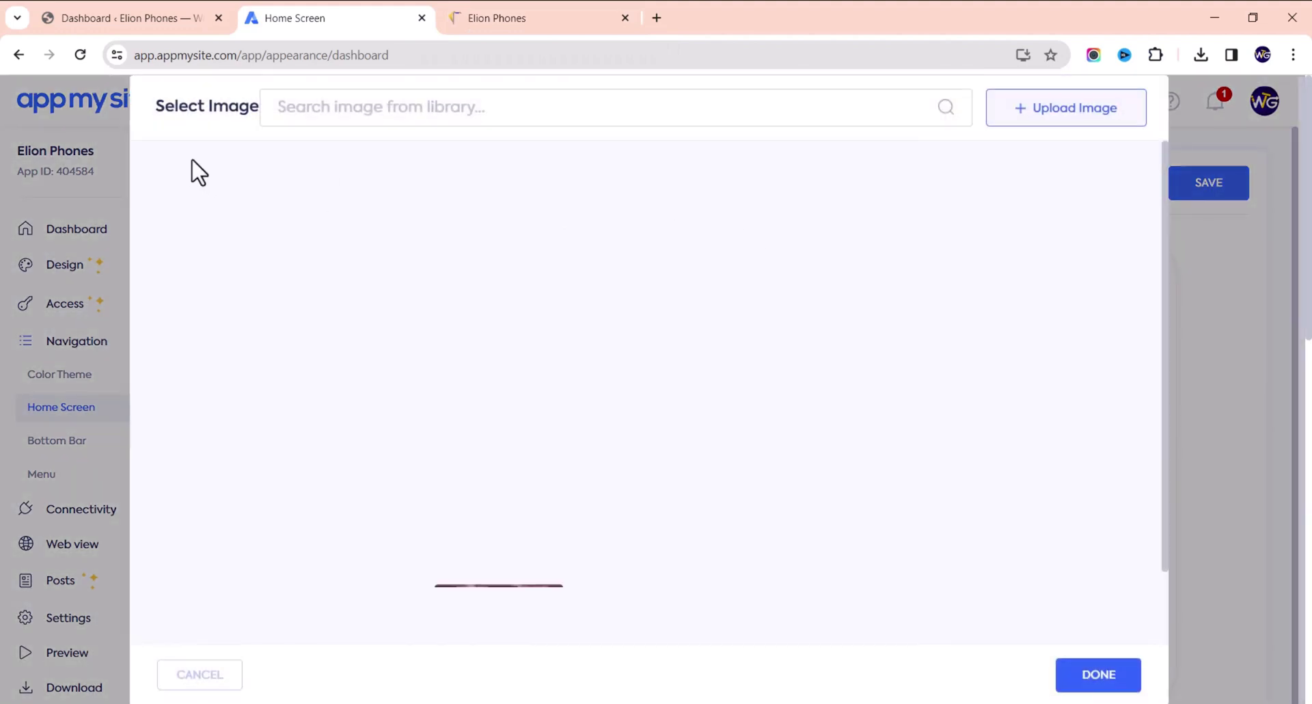
click(1071, 108)
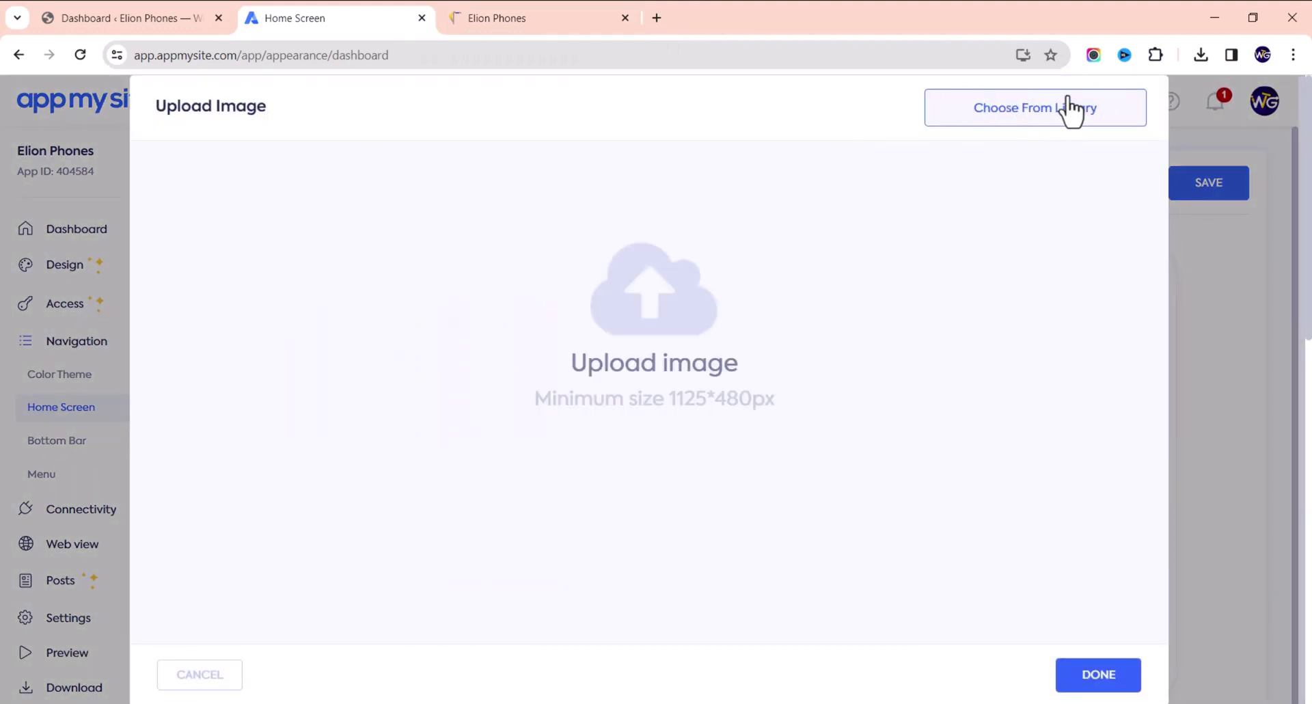
drag(779, 332, 645, 369)
click(855, 574)
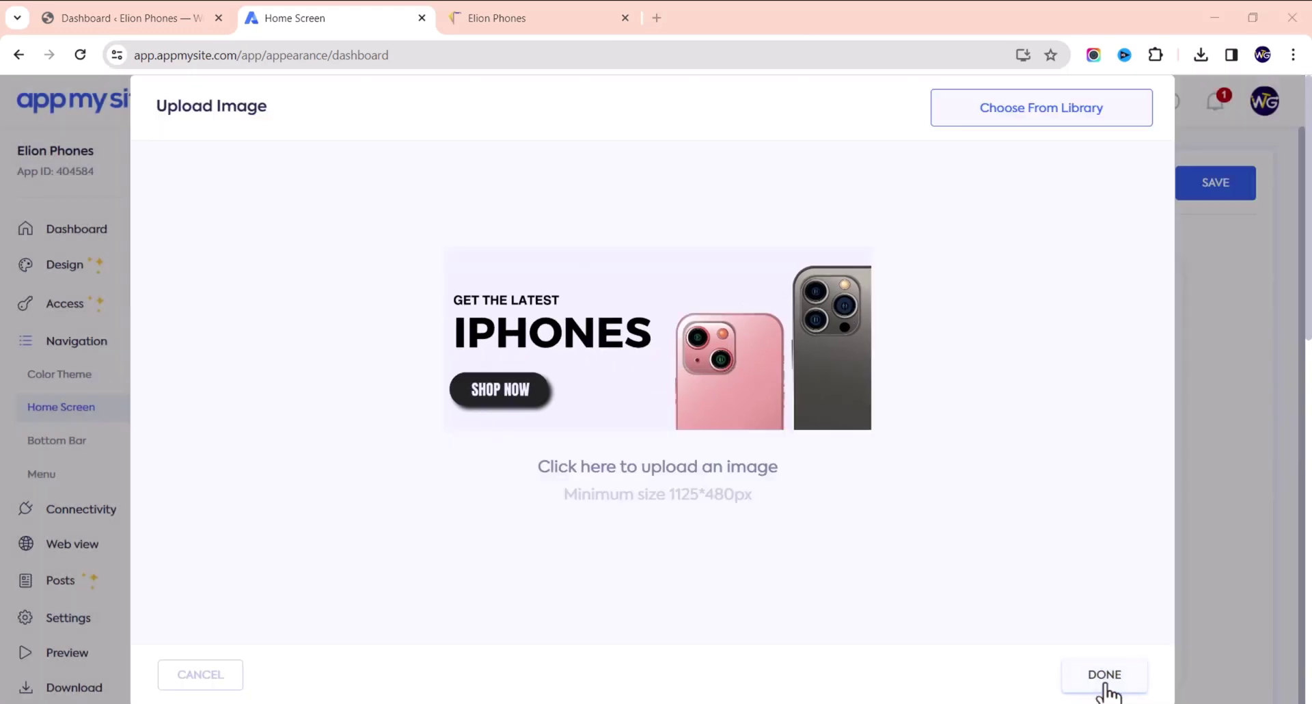
click(1100, 679)
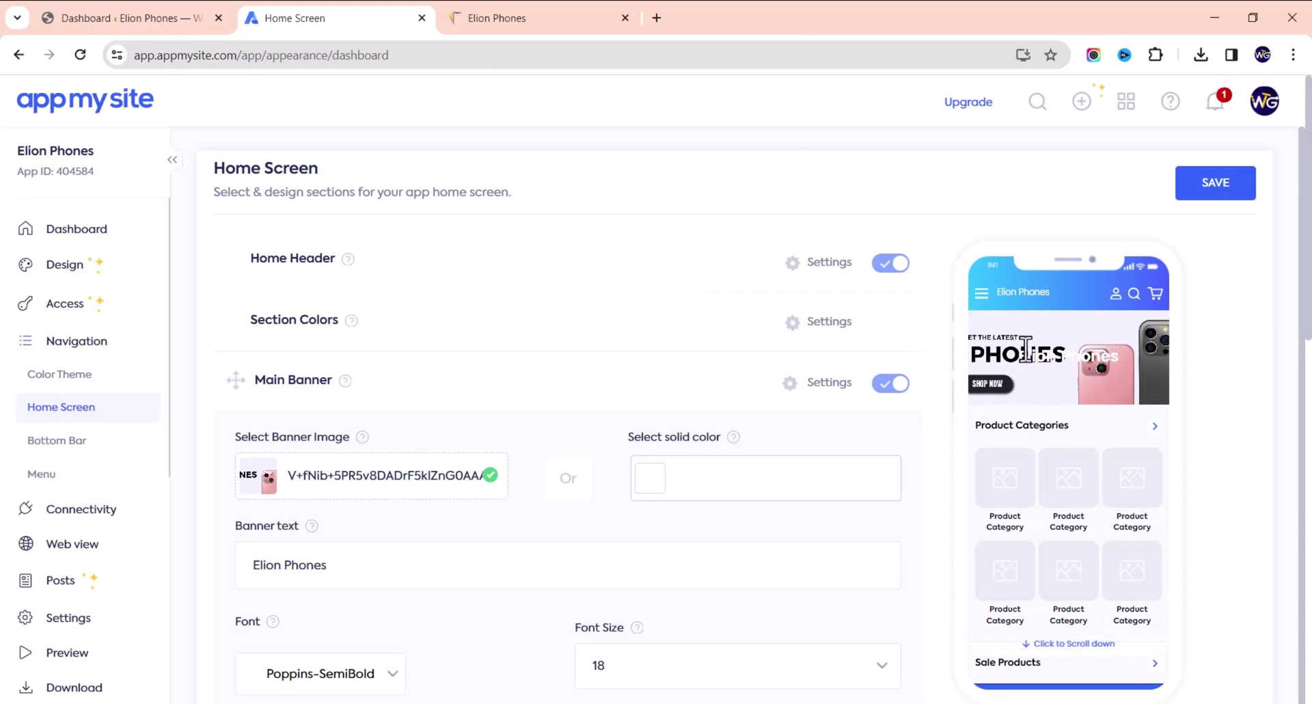
Clear the main banner's text, save the home screen and close the banner settings
scroll(546, 475, down, 1)
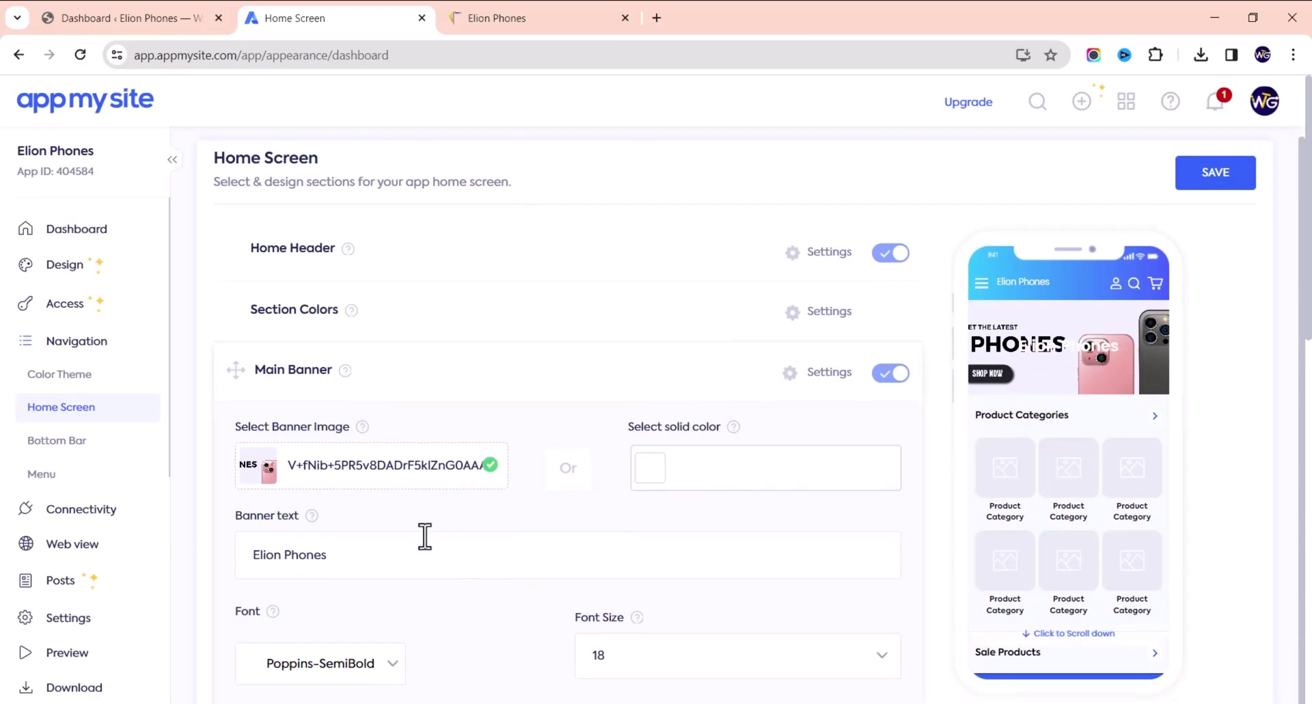
drag(428, 535, 234, 542)
key(BackSpace)
click(1198, 181)
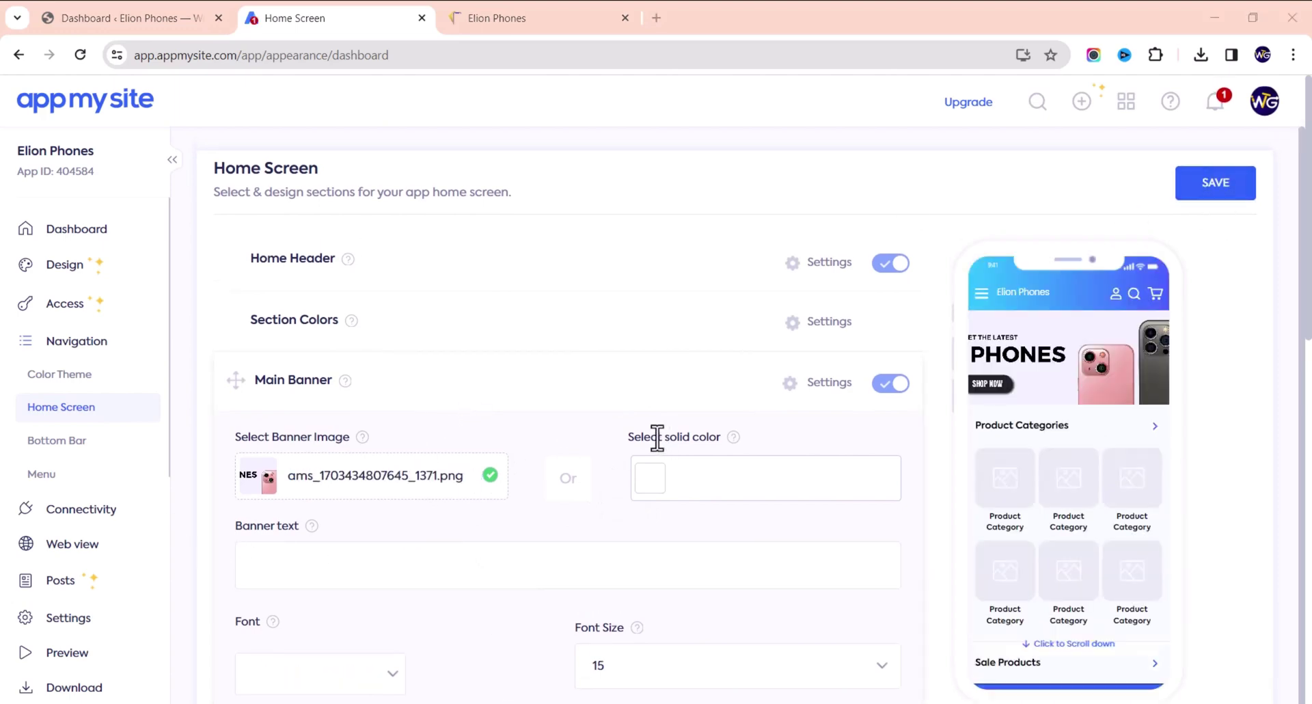
scroll(638, 459, down, 3)
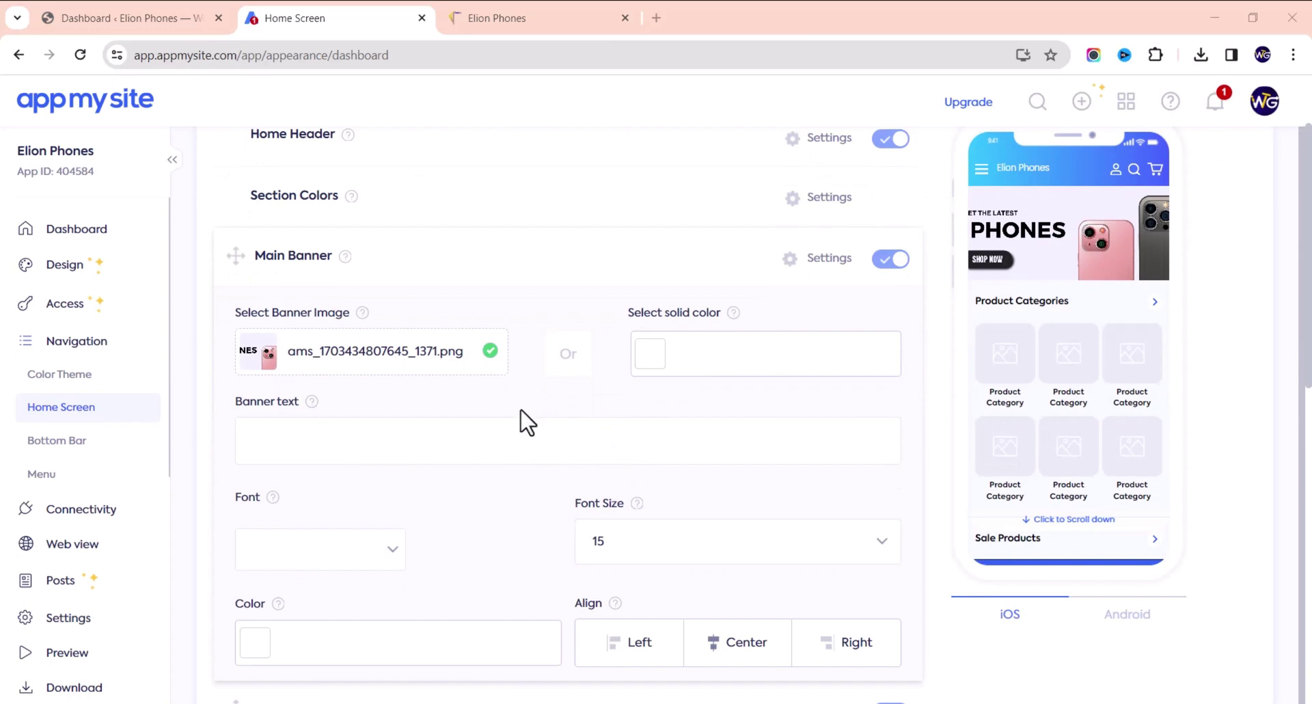
scroll(523, 433, down, 2)
scroll(348, 404, up, 2)
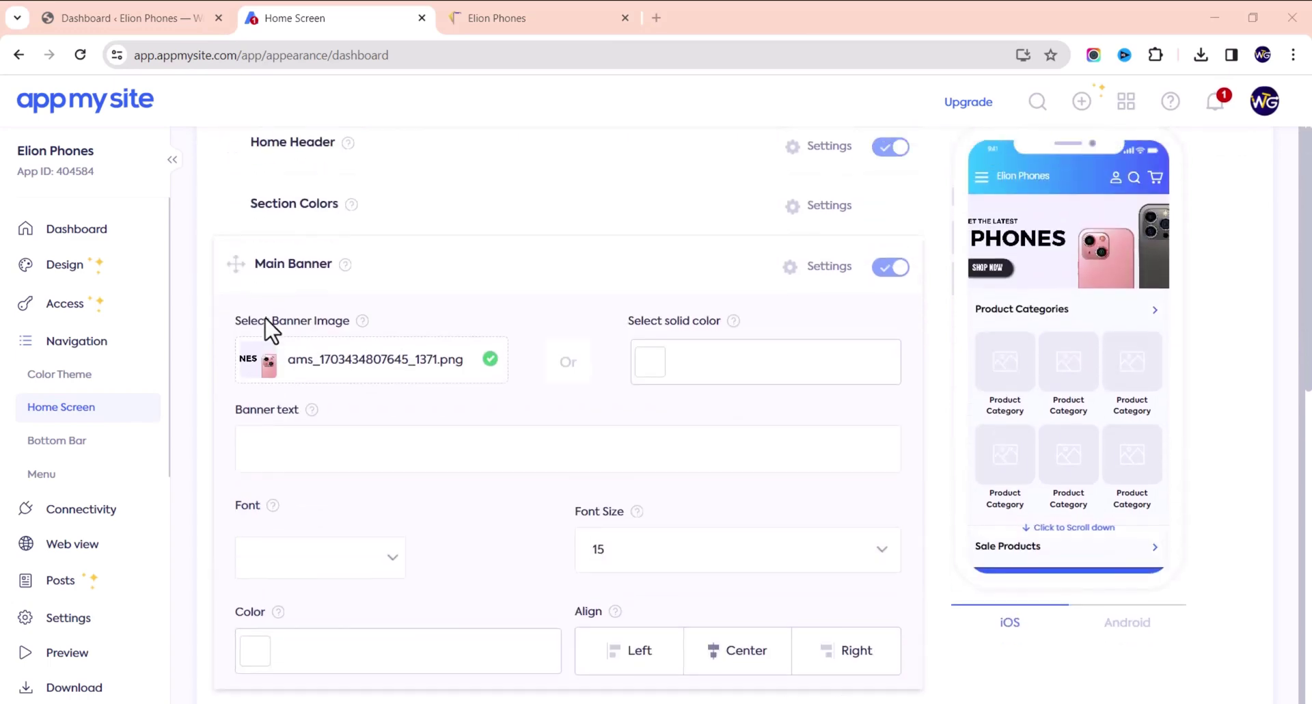
click(797, 270)
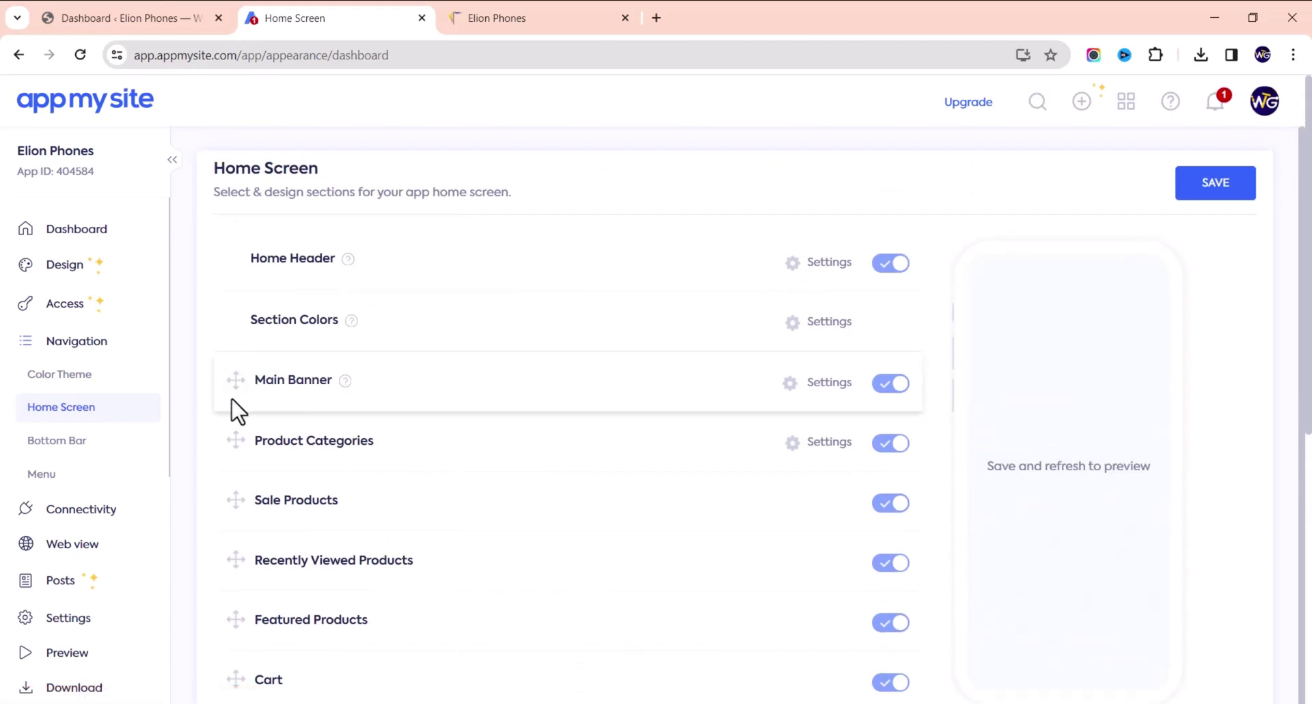
Examine the list of home screen sections and compare it with the phone preview
scroll(236, 409, down, 4)
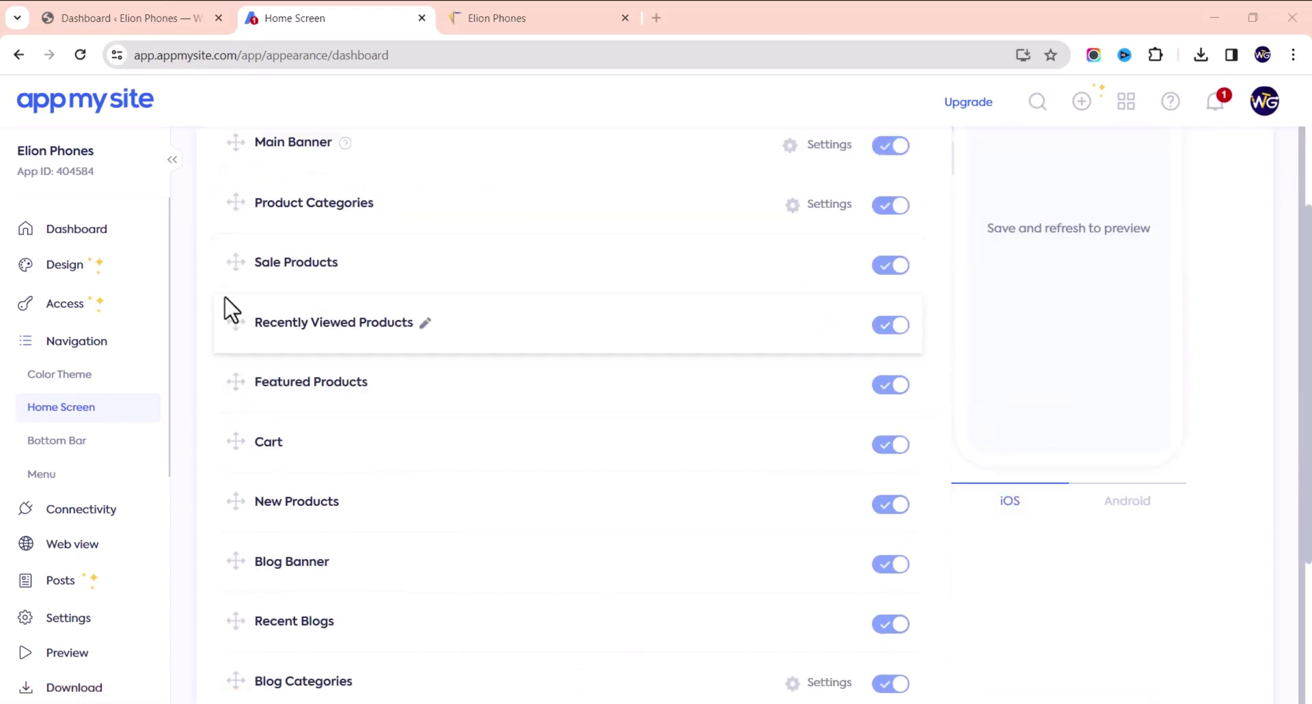
scroll(234, 228, up, 4)
scroll(1059, 457, down, 5)
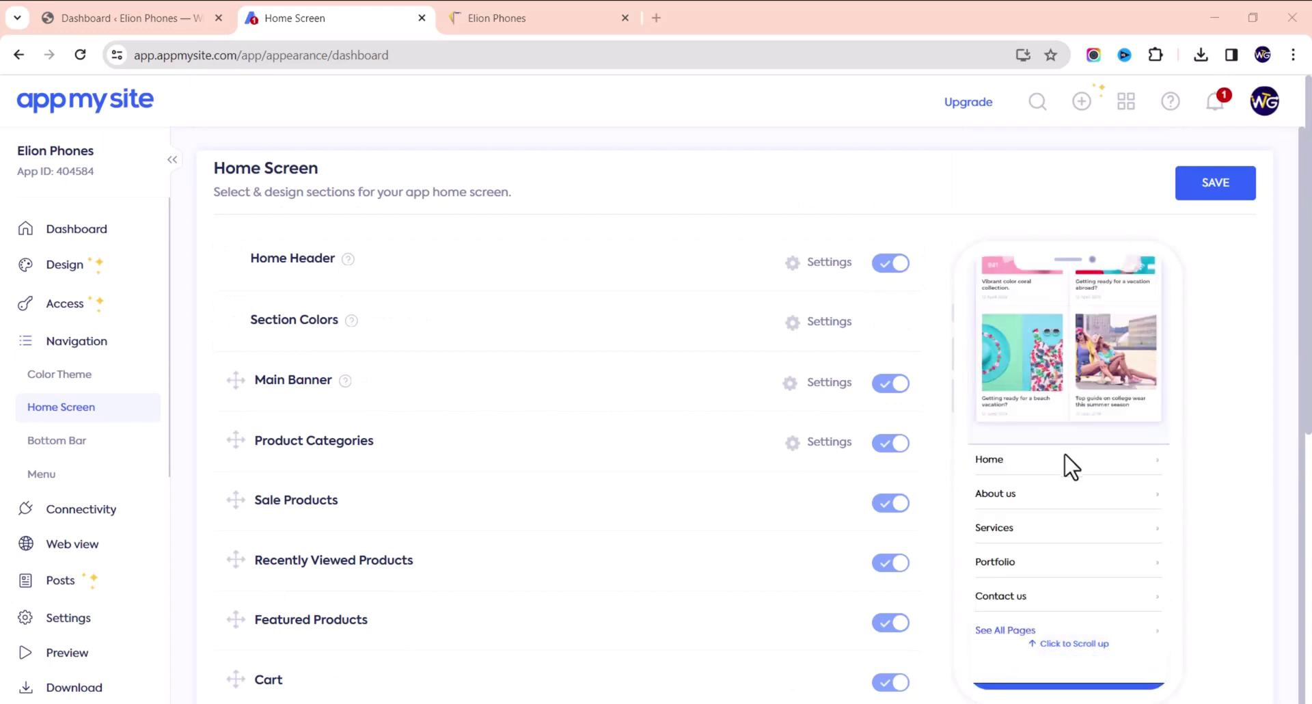
scroll(1070, 468, up, 5)
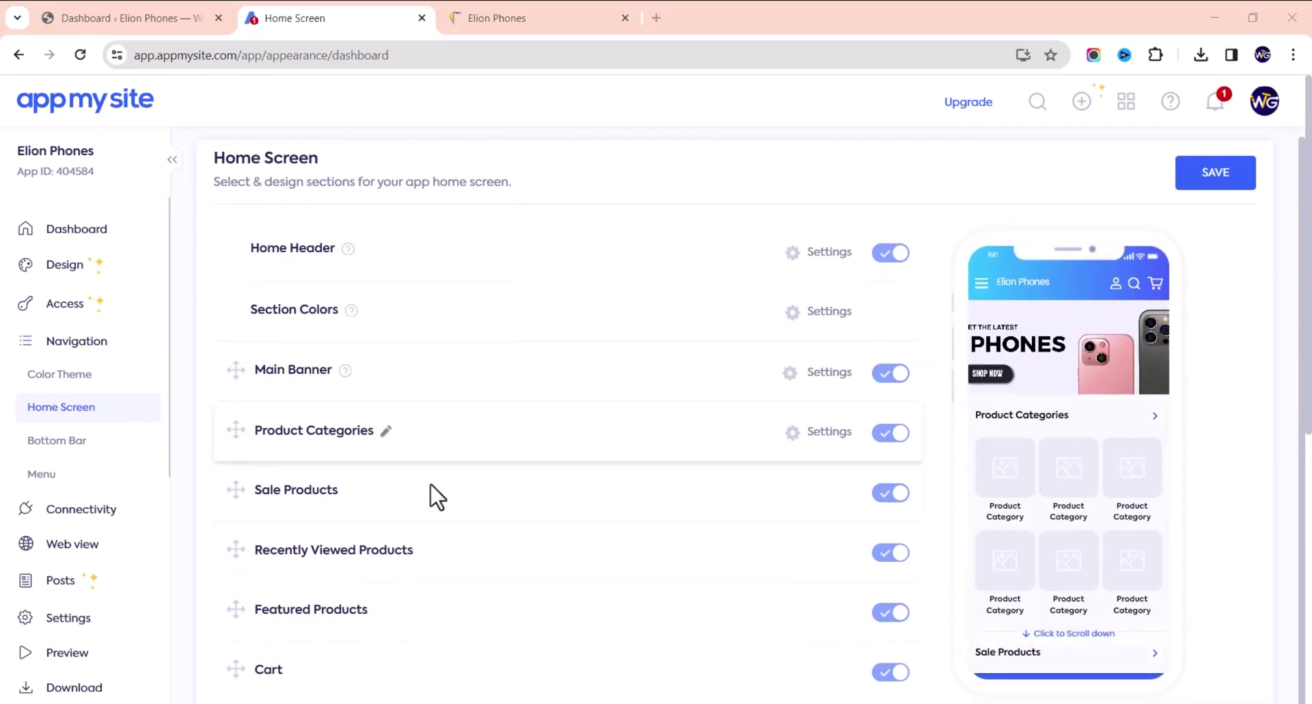
scroll(390, 482, down, 3)
scroll(1031, 377, down, 2)
scroll(595, 418, down, 1)
scroll(692, 463, up, 2)
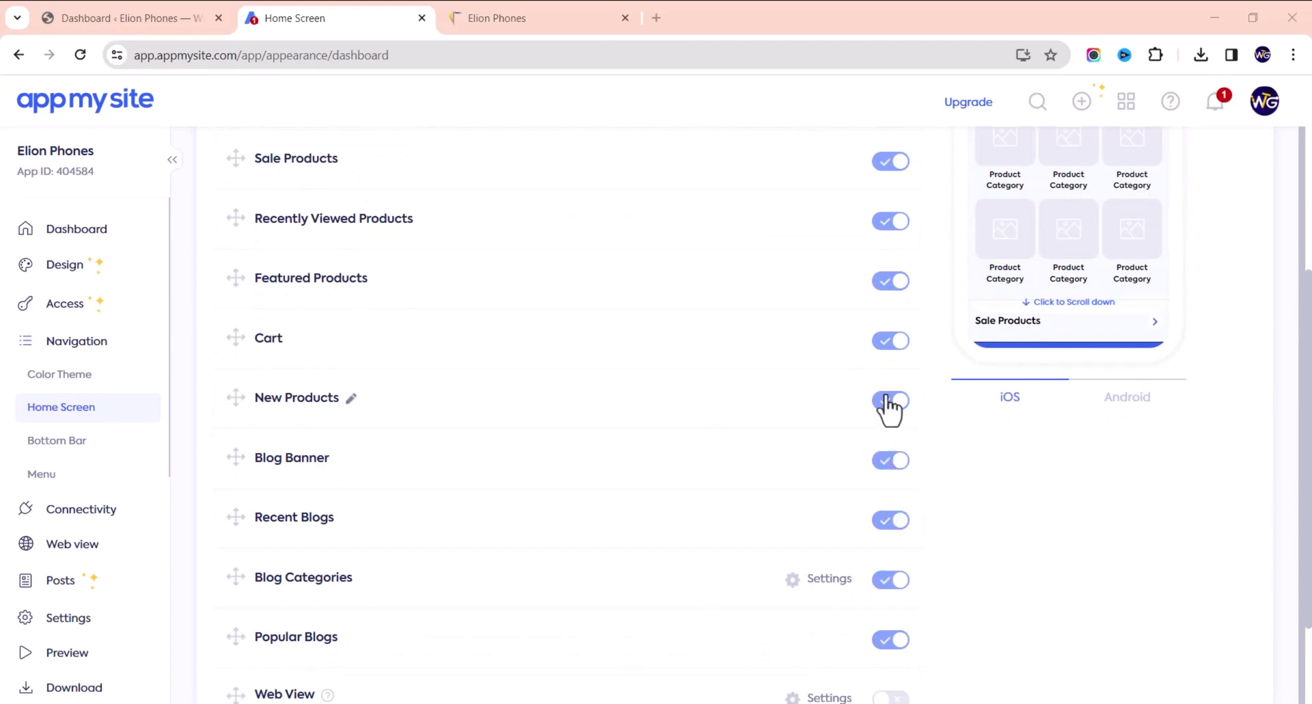
Disable the Blog Banner, Recent Blogs, Blog Categories and Popular Blogs sections on the home screen
click(891, 459)
click(892, 519)
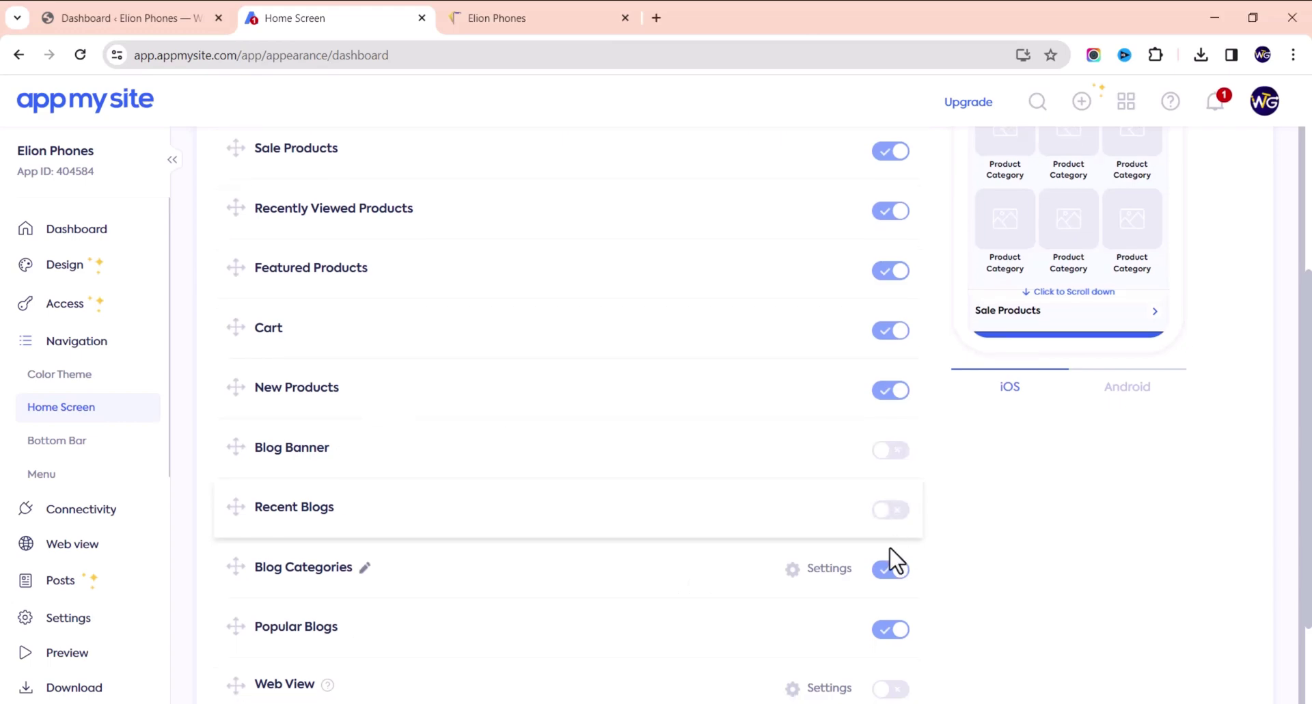
click(891, 568)
click(892, 628)
scroll(1104, 255, down, 2)
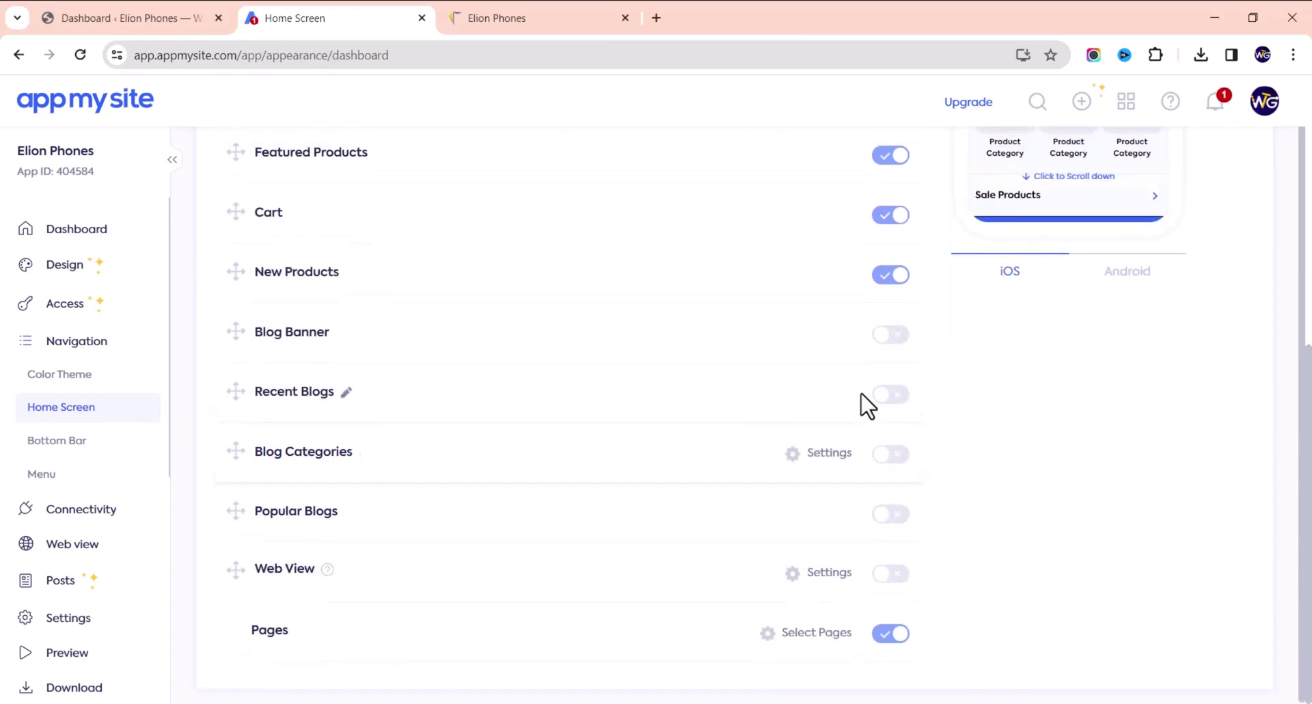
Review the updated home screen sections in the iOS and Android previews and save the home screen
scroll(867, 413, up, 7)
scroll(1089, 543, down, 5)
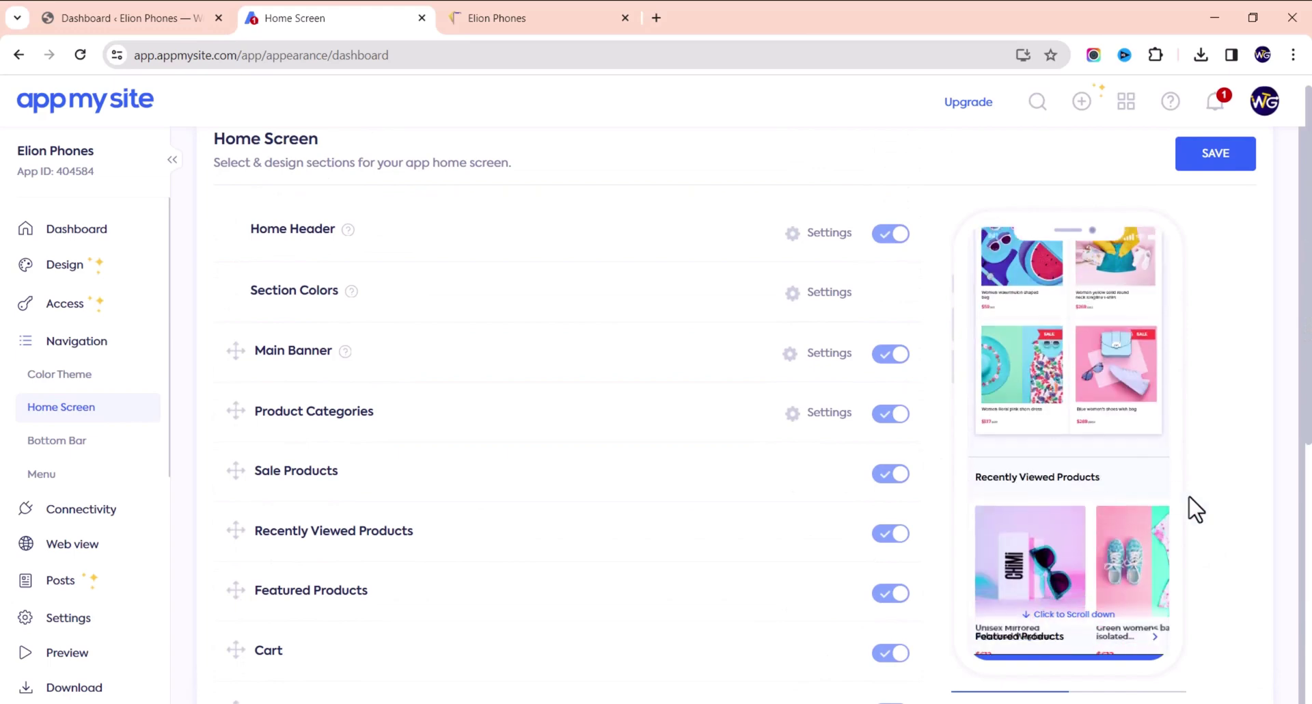
scroll(1182, 497, down, 3)
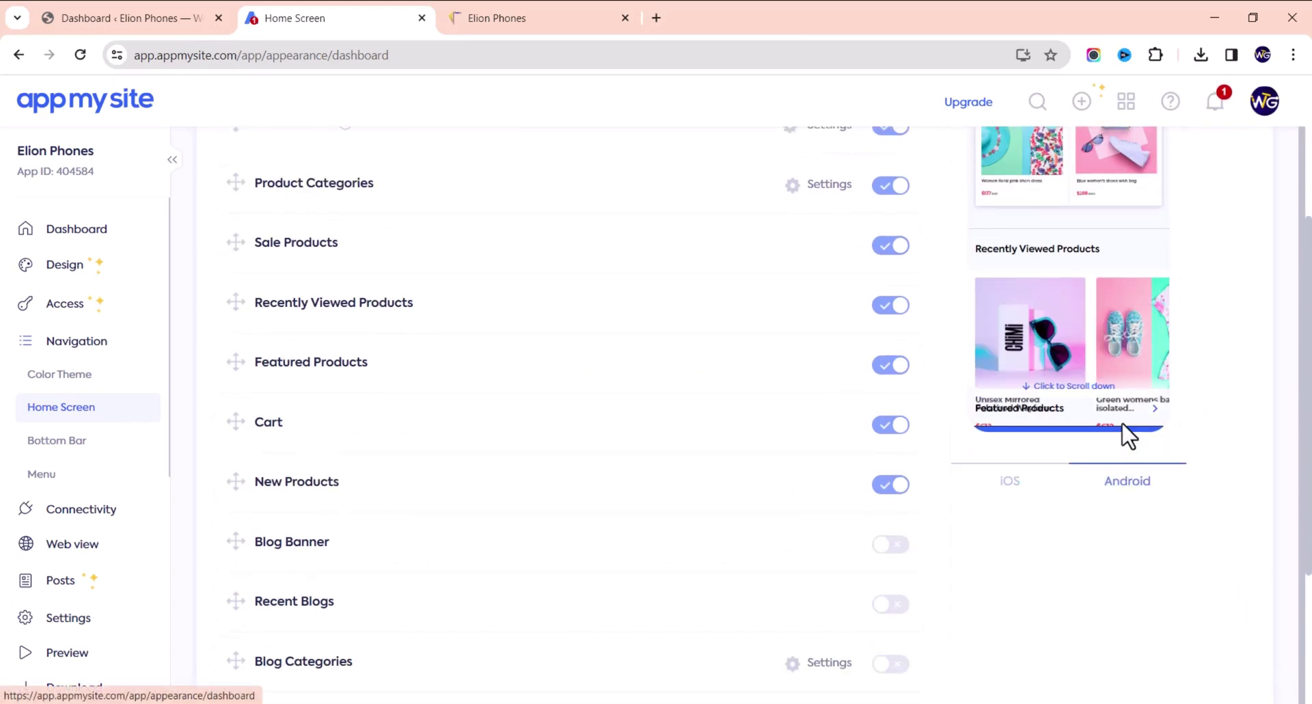
scroll(1093, 382, up, 8)
scroll(1161, 595, down, 4)
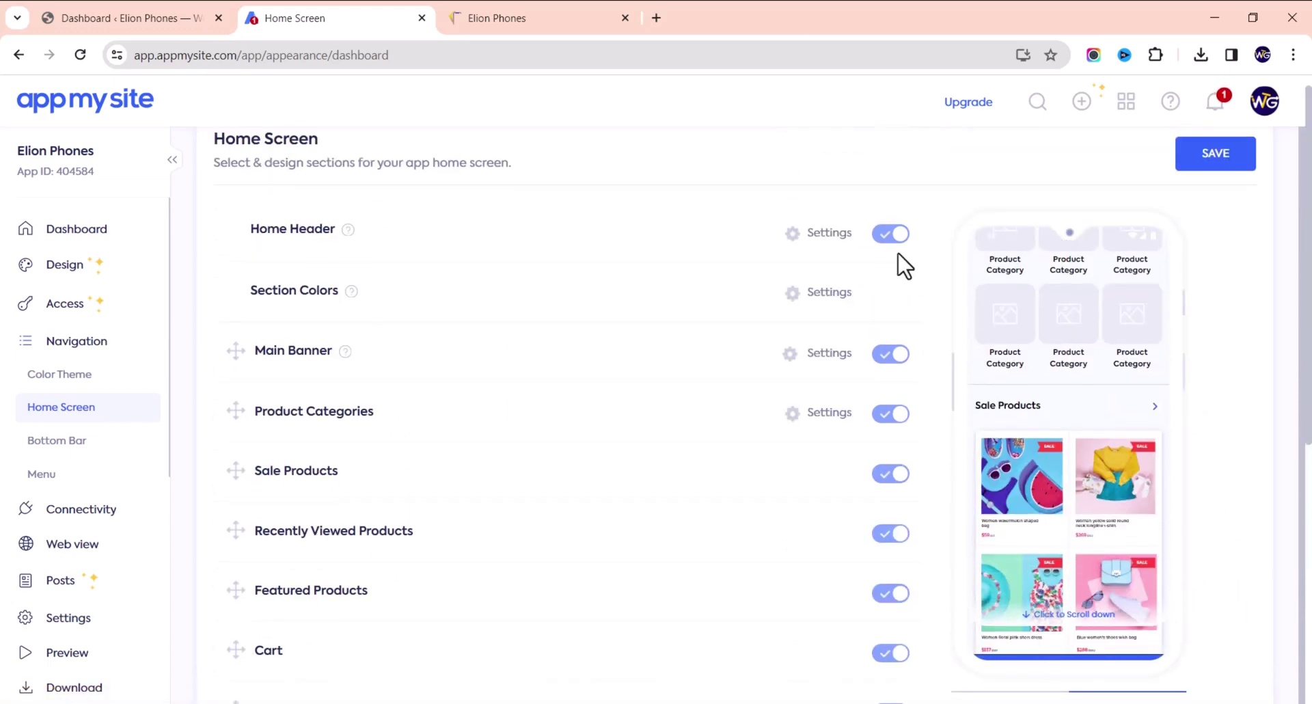
scroll(703, 396, down, 6)
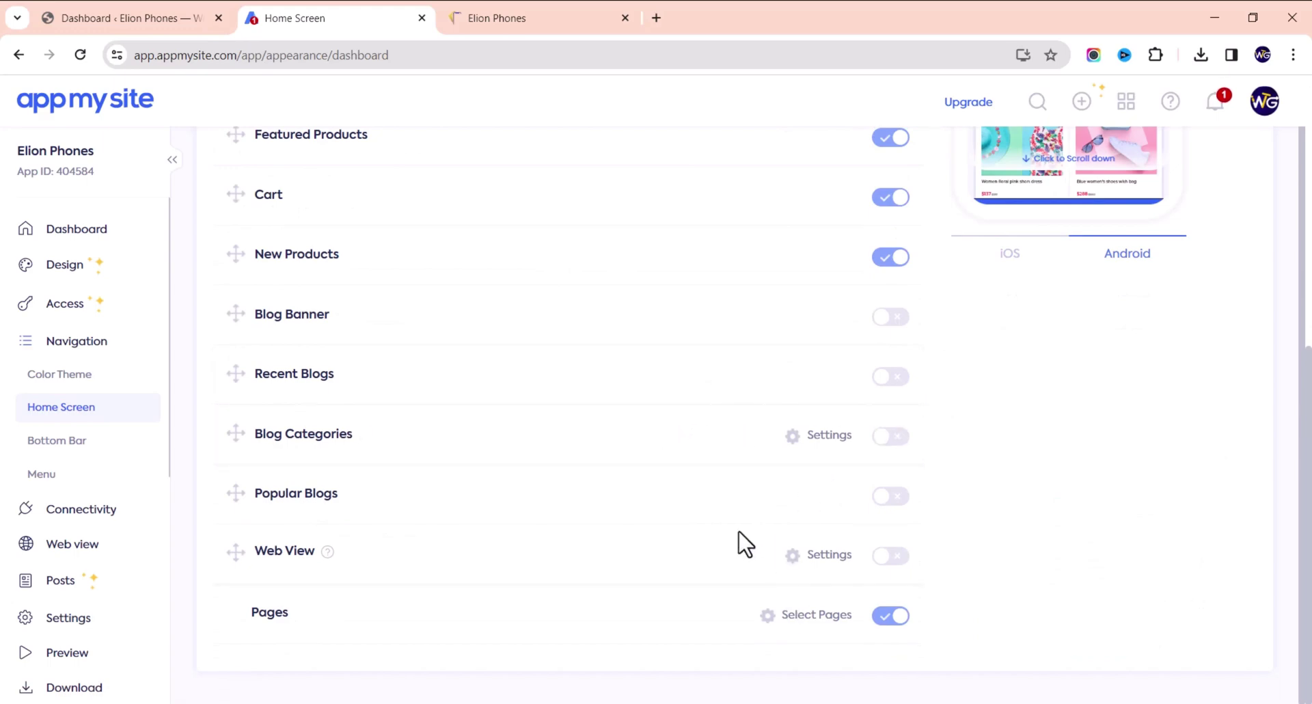
scroll(758, 458, up, 7)
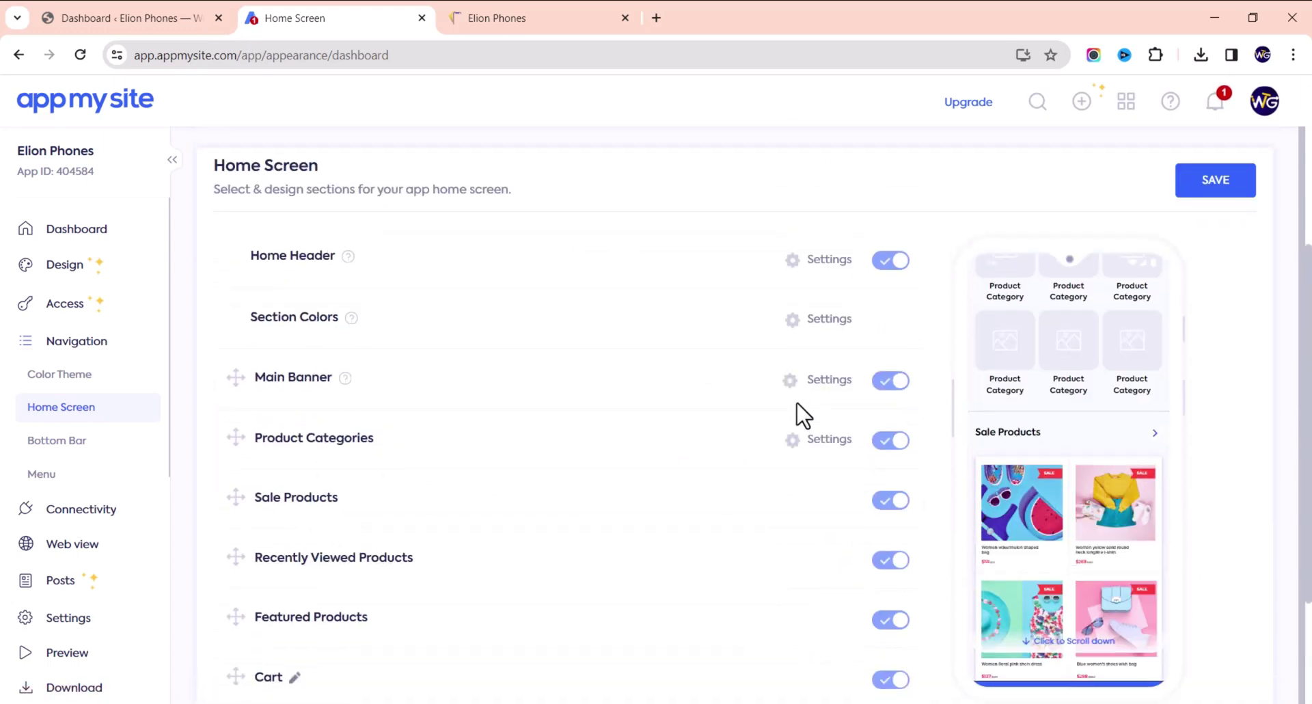
click(1230, 186)
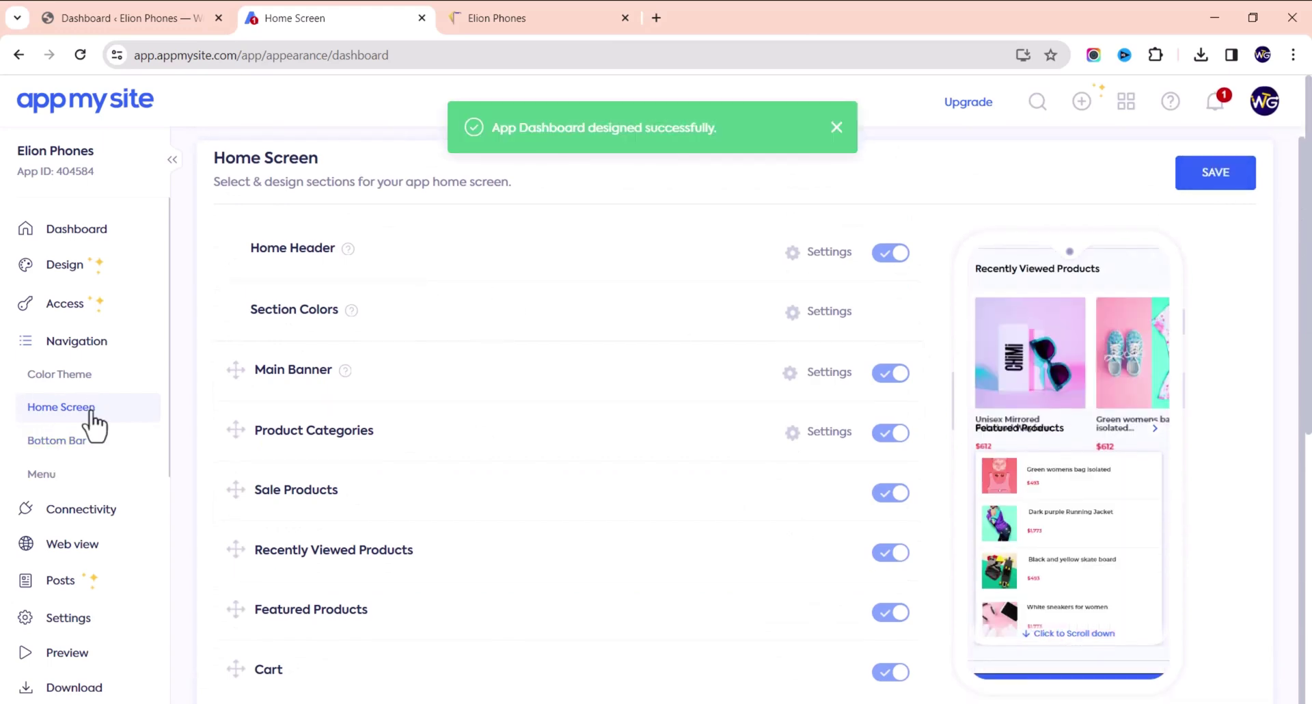
Open the navigation's bottom bar settings and hide the Videos item
click(55, 441)
scroll(913, 562, down, 5)
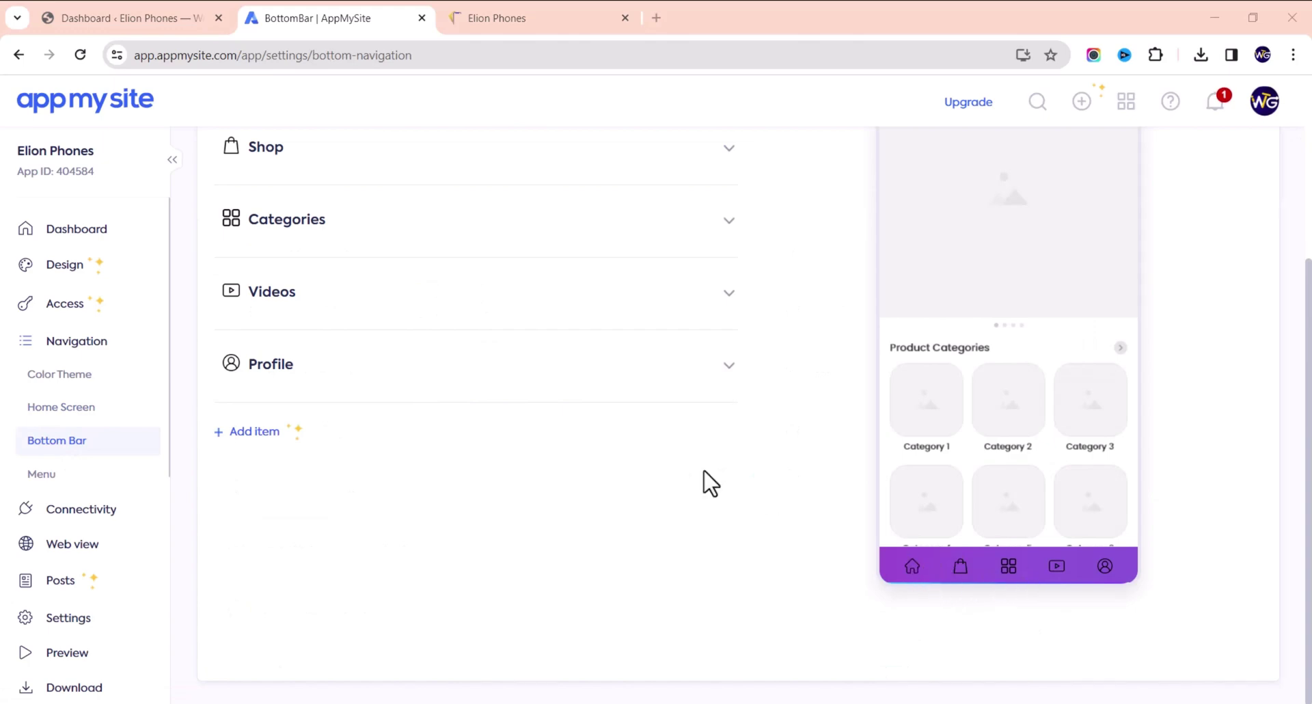
scroll(375, 289, up, 4)
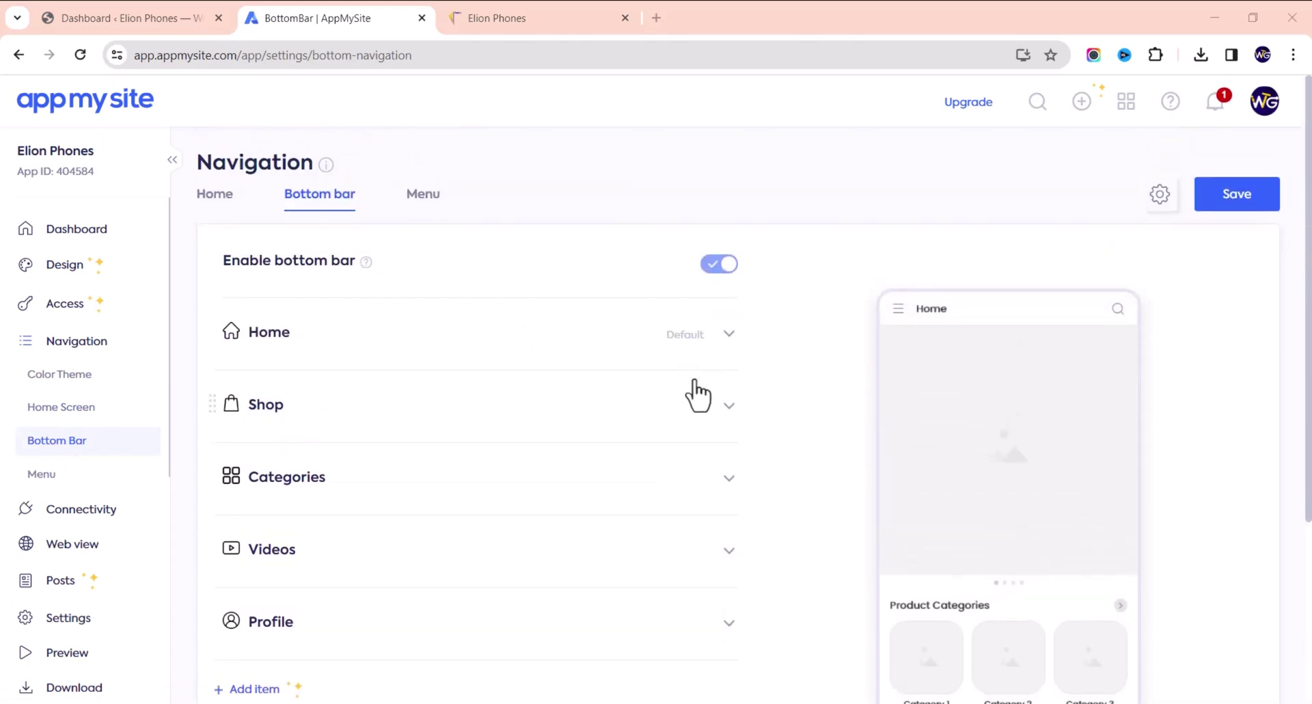
scroll(718, 460, down, 3)
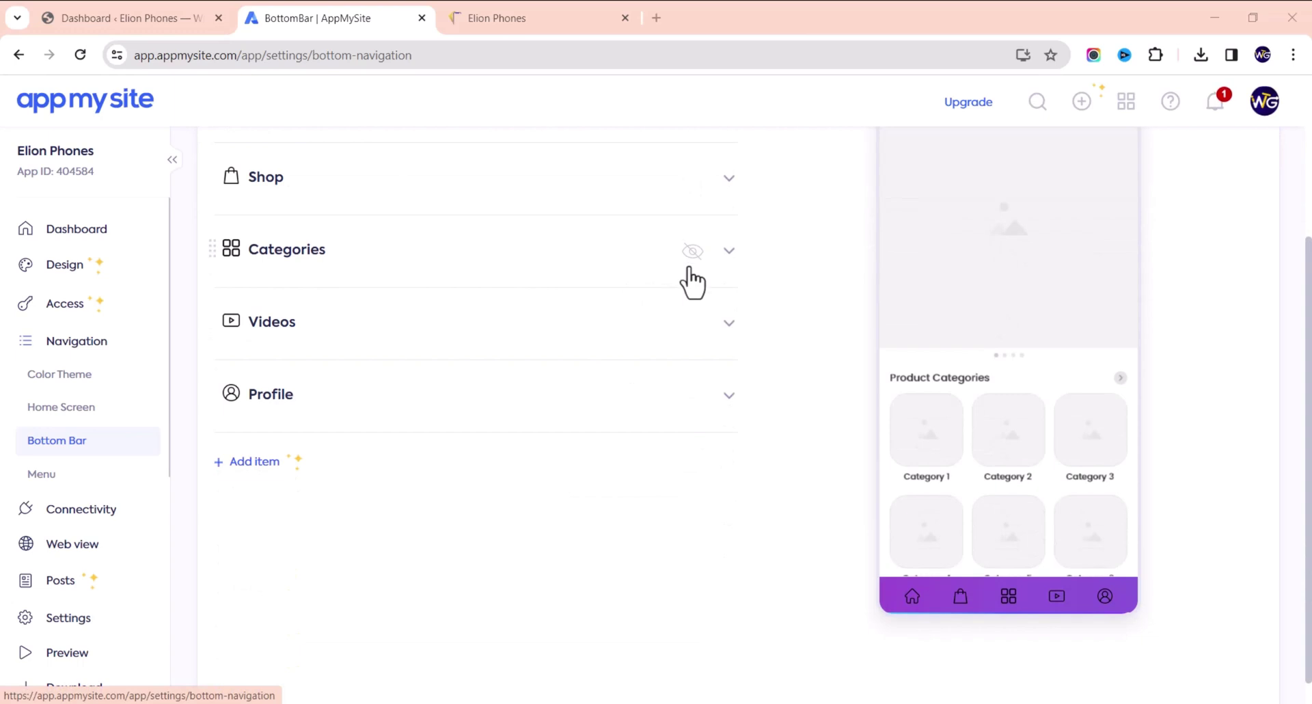
click(727, 322)
click(728, 323)
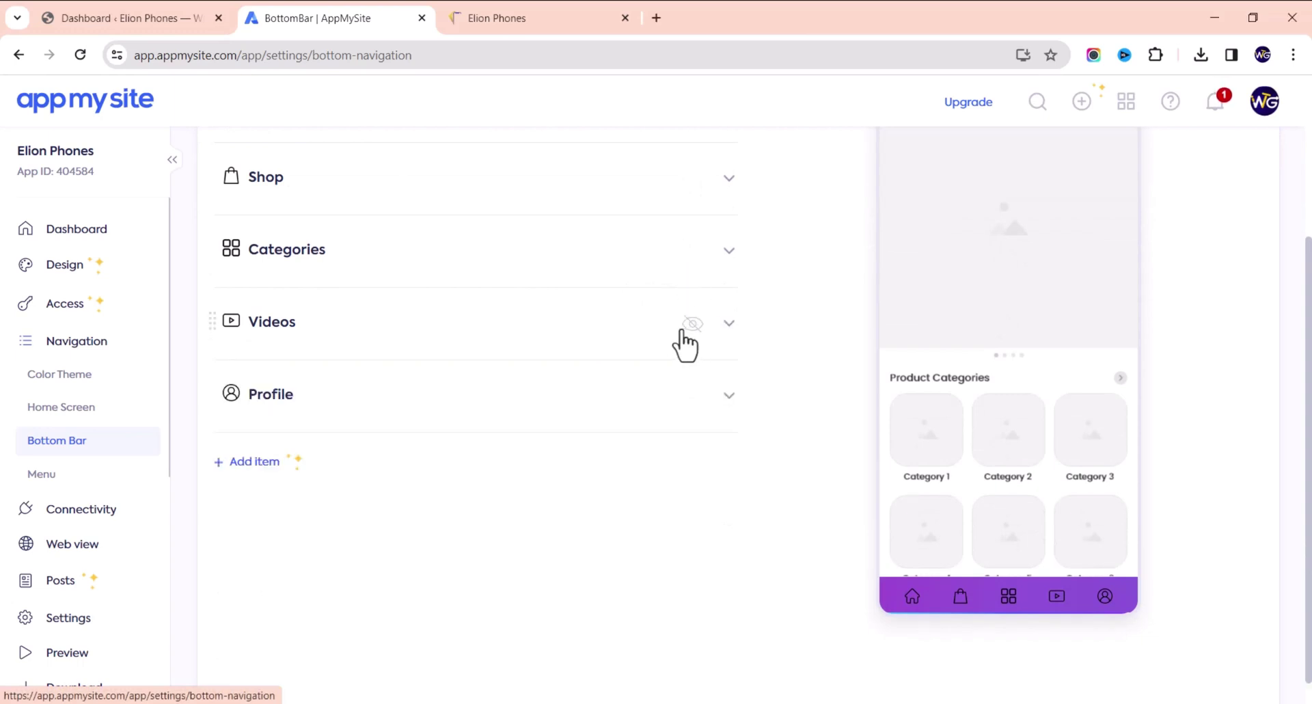
click(688, 325)
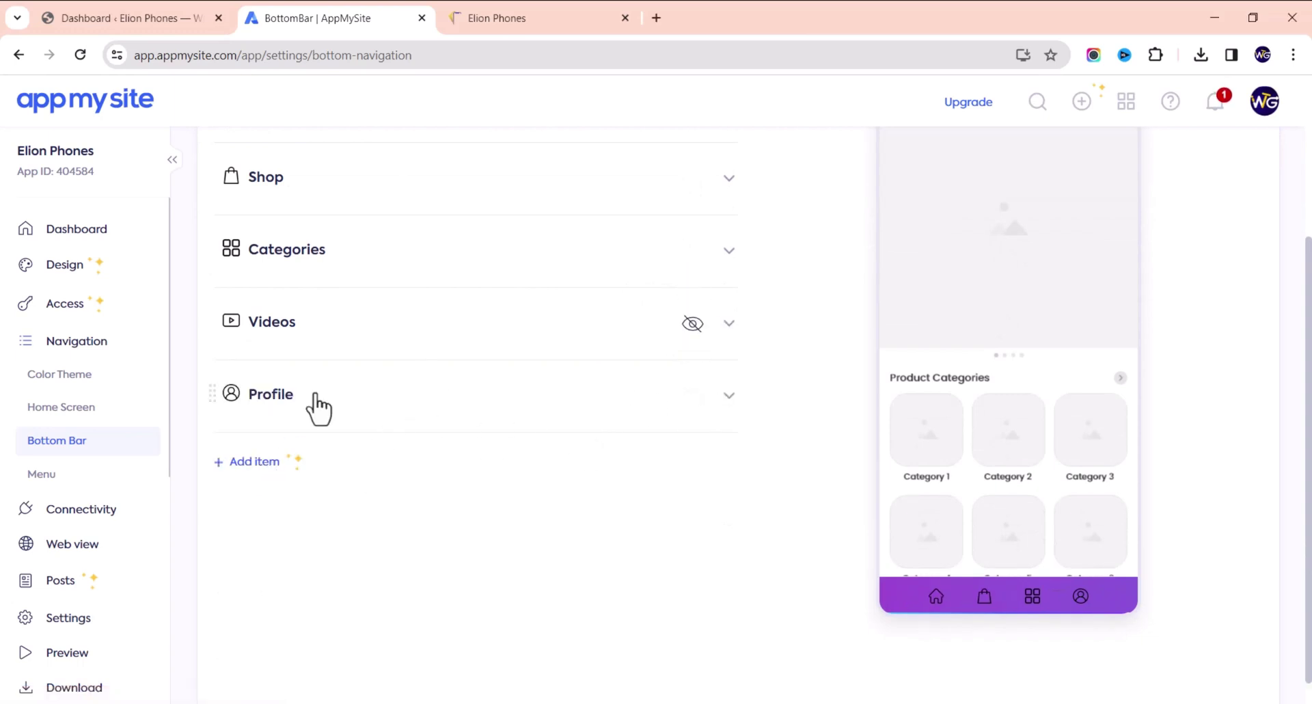
Review the Profile and Home item settings of the bottom bar and save the bottom bar
click(729, 401)
scroll(293, 513, down, 2)
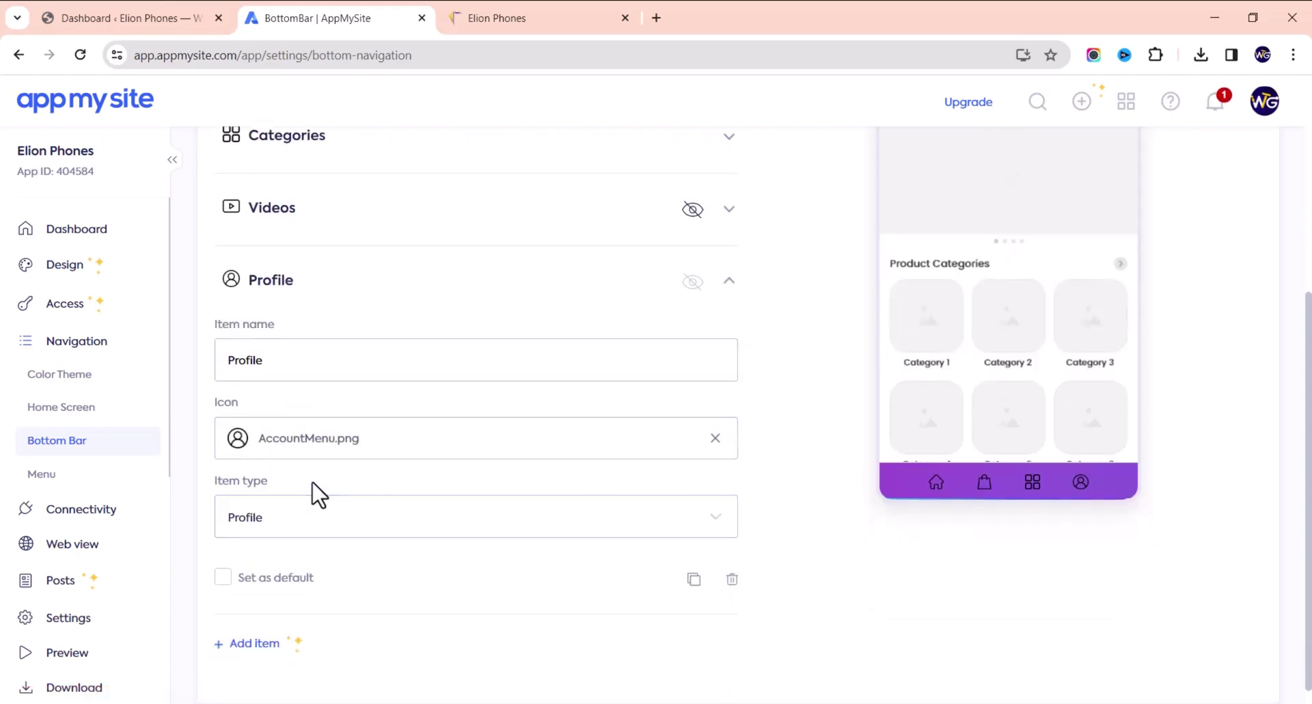
scroll(313, 492, down, 1)
scroll(318, 481, up, 3)
scroll(318, 482, up, 2)
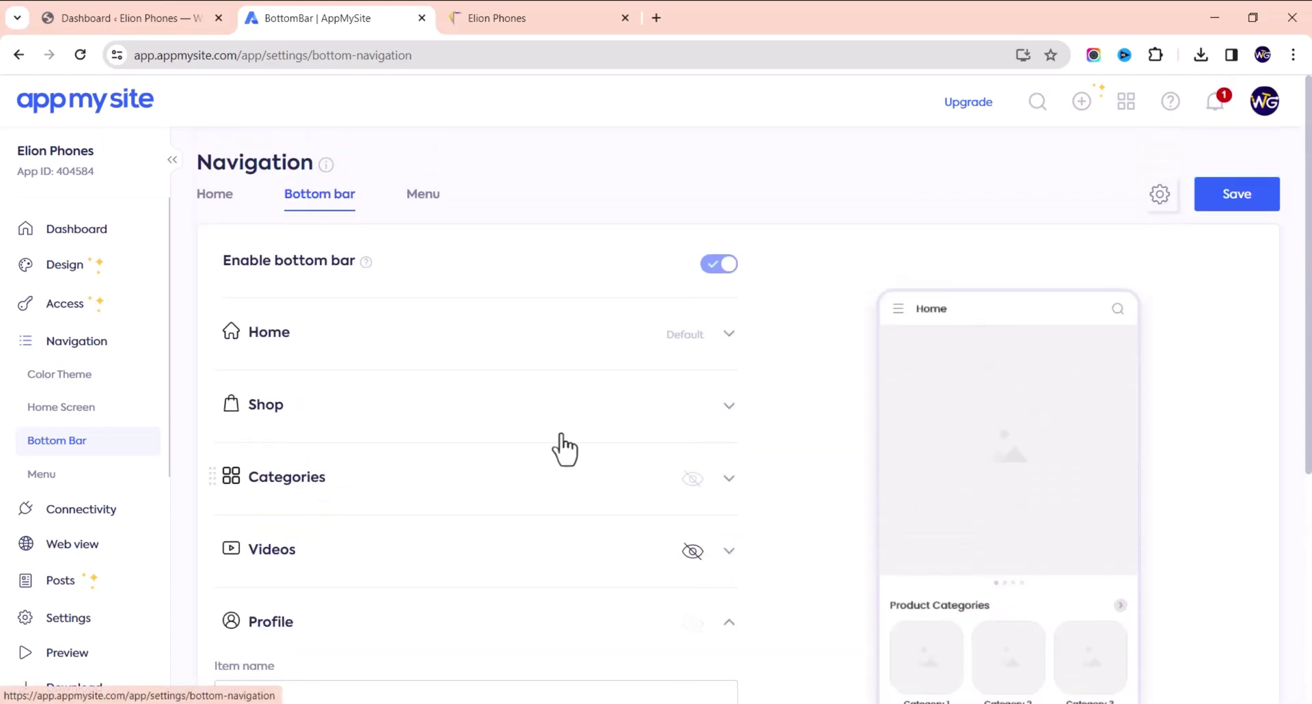
click(728, 335)
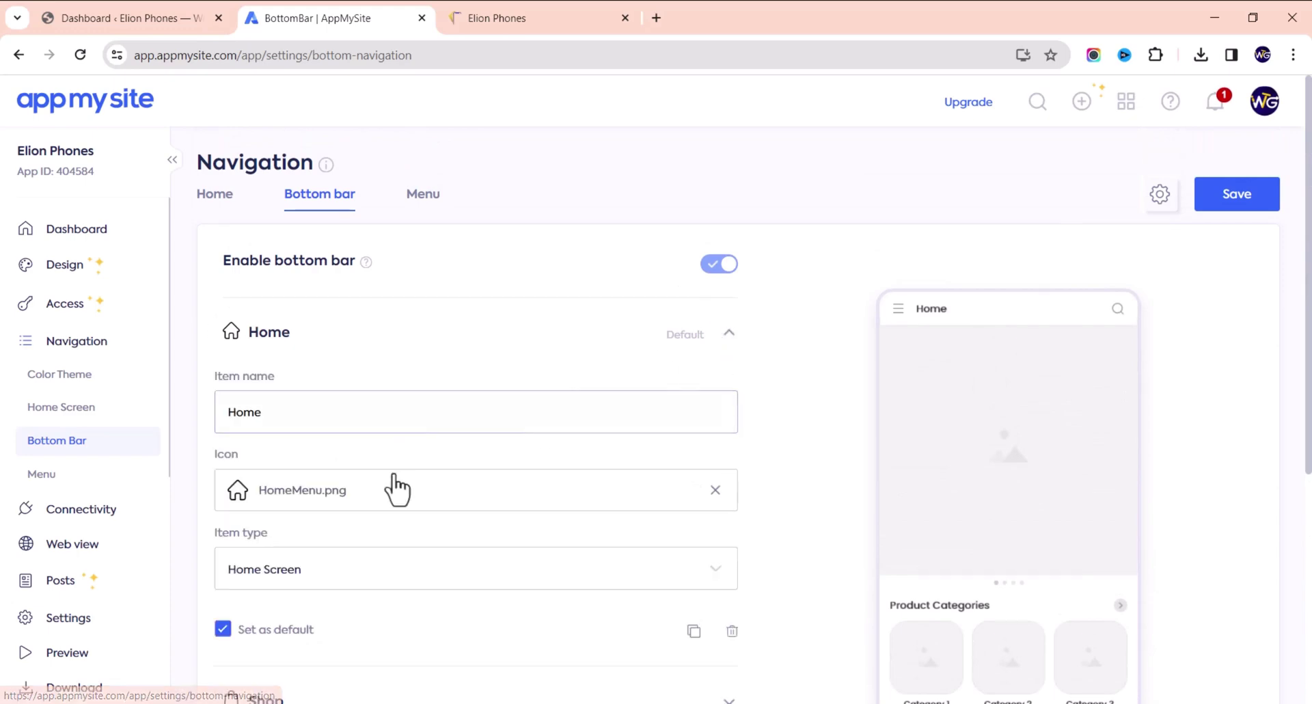
scroll(379, 508, down, 2)
scroll(400, 468, up, 2)
click(1225, 205)
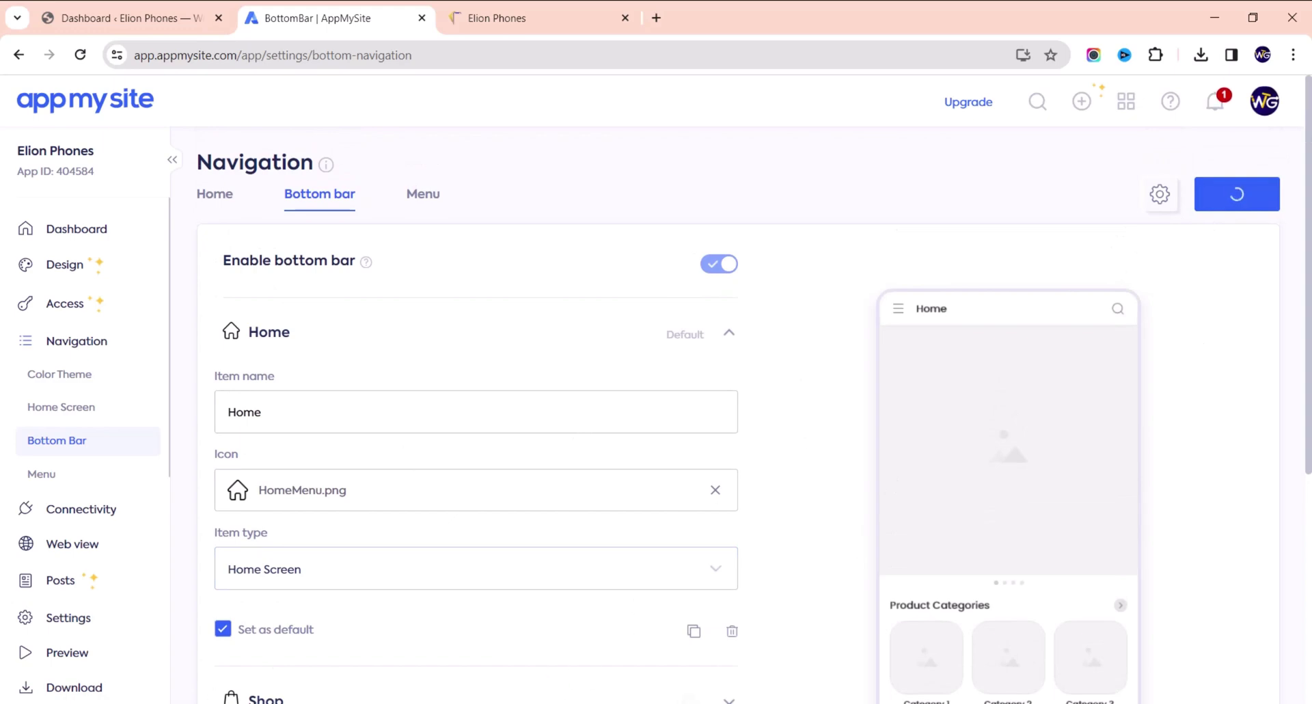
Change the hue of the bottom bar's background gradient to blue in its appearance settings and save the changes
click(1159, 195)
scroll(351, 367, down, 2)
scroll(379, 367, up, 1)
scroll(379, 367, down, 2)
scroll(235, 359, up, 3)
click(249, 369)
scroll(365, 495, down, 3)
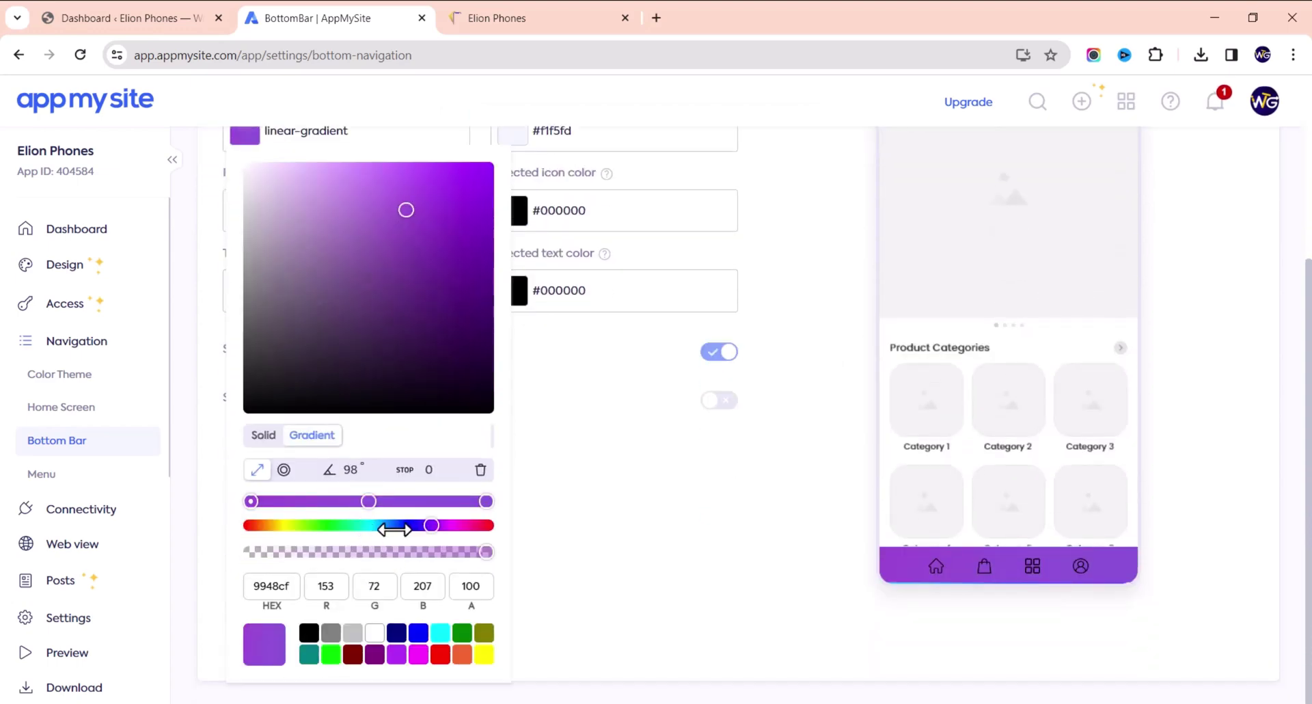
drag(383, 530, 410, 527)
click(536, 469)
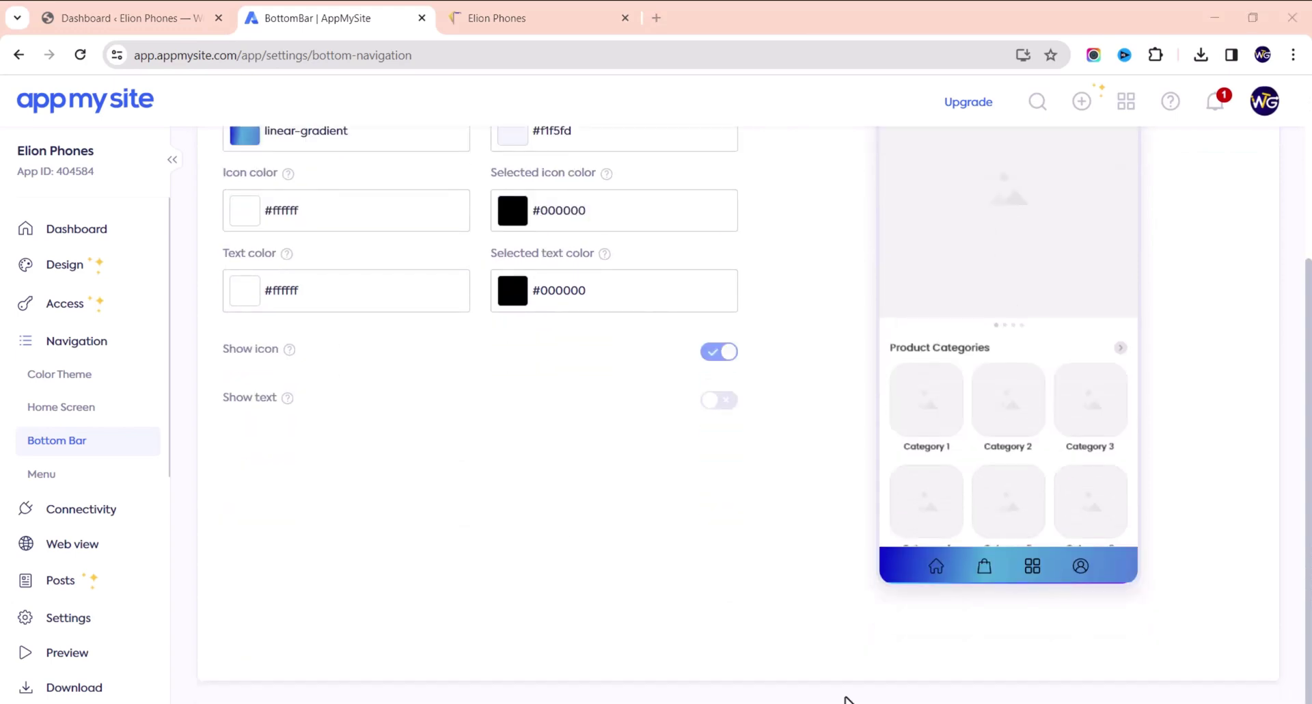
scroll(1038, 459, up, 3)
click(1236, 194)
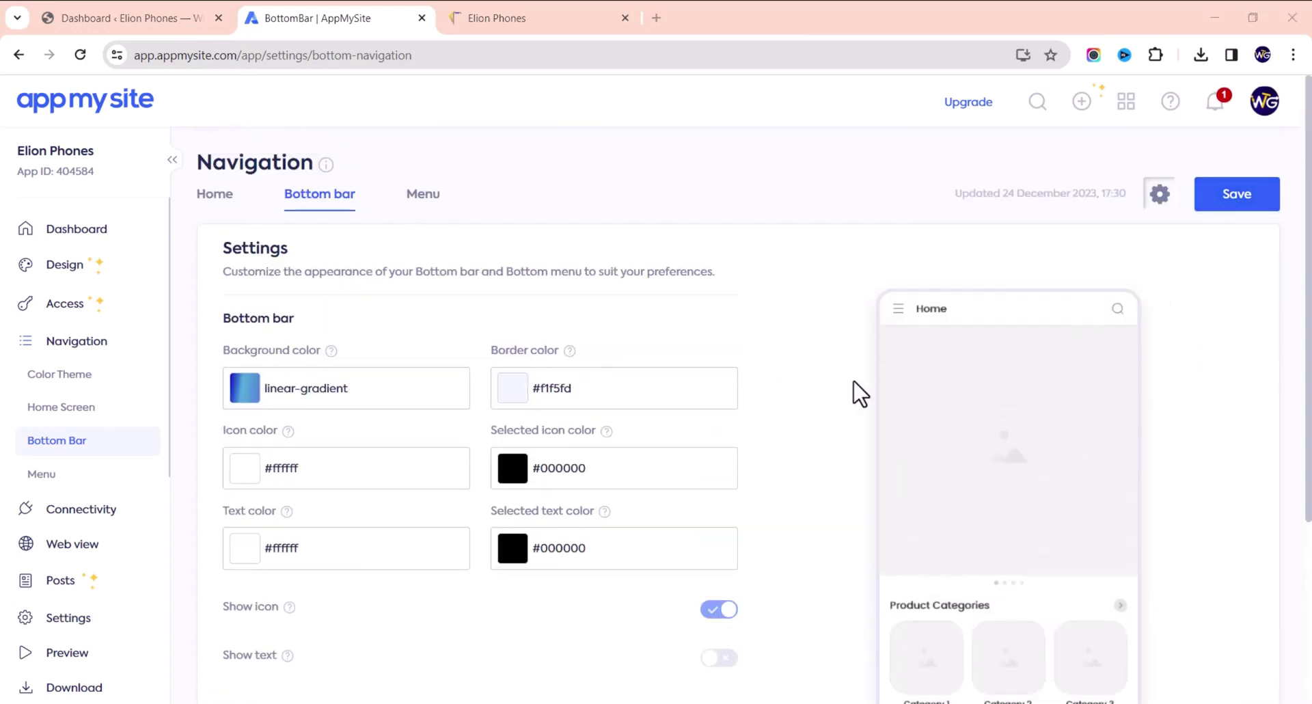
Start connecting the app from the Menu settings and open the WordPress plugin installation page
click(423, 198)
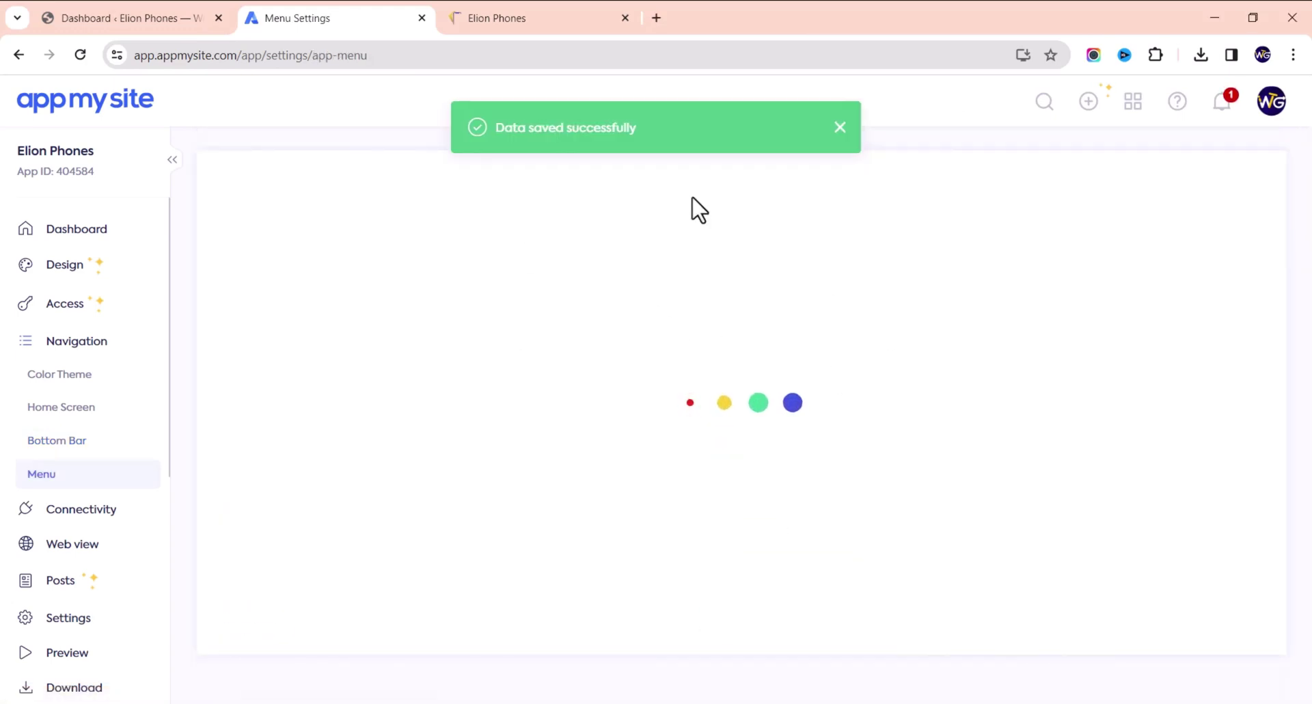
scroll(474, 424, down, 3)
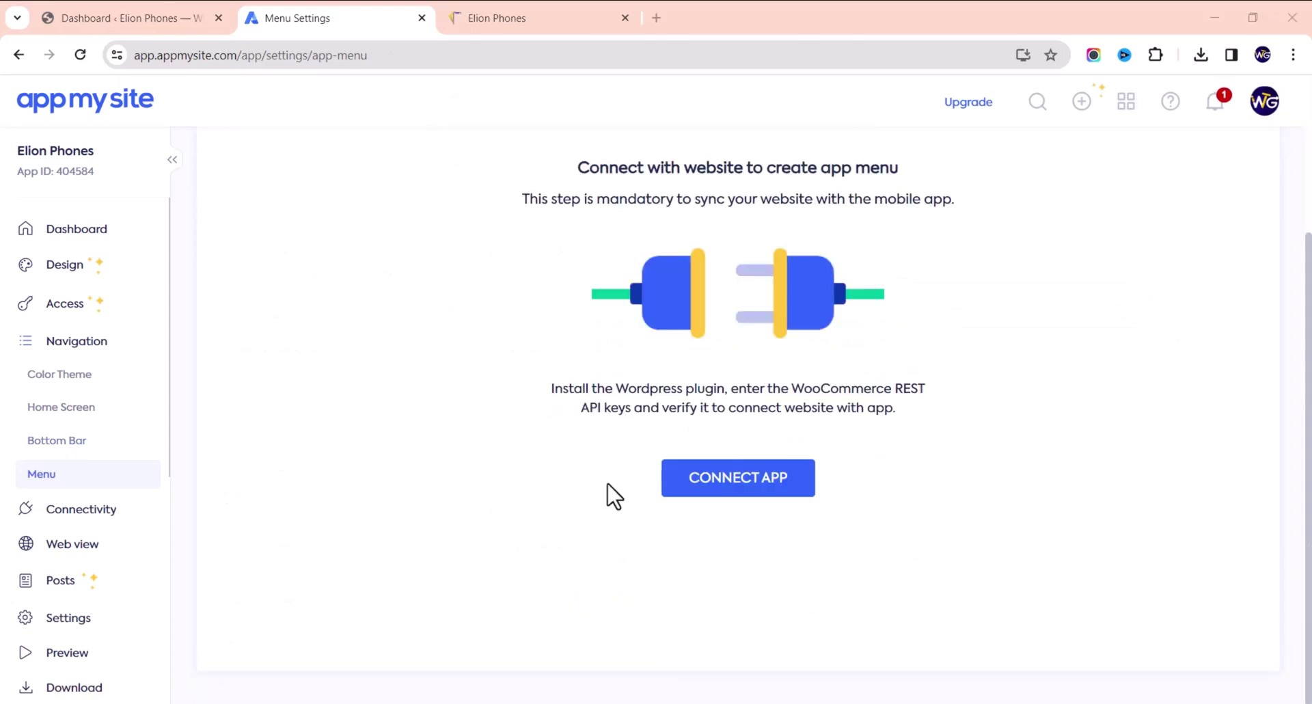
click(730, 487)
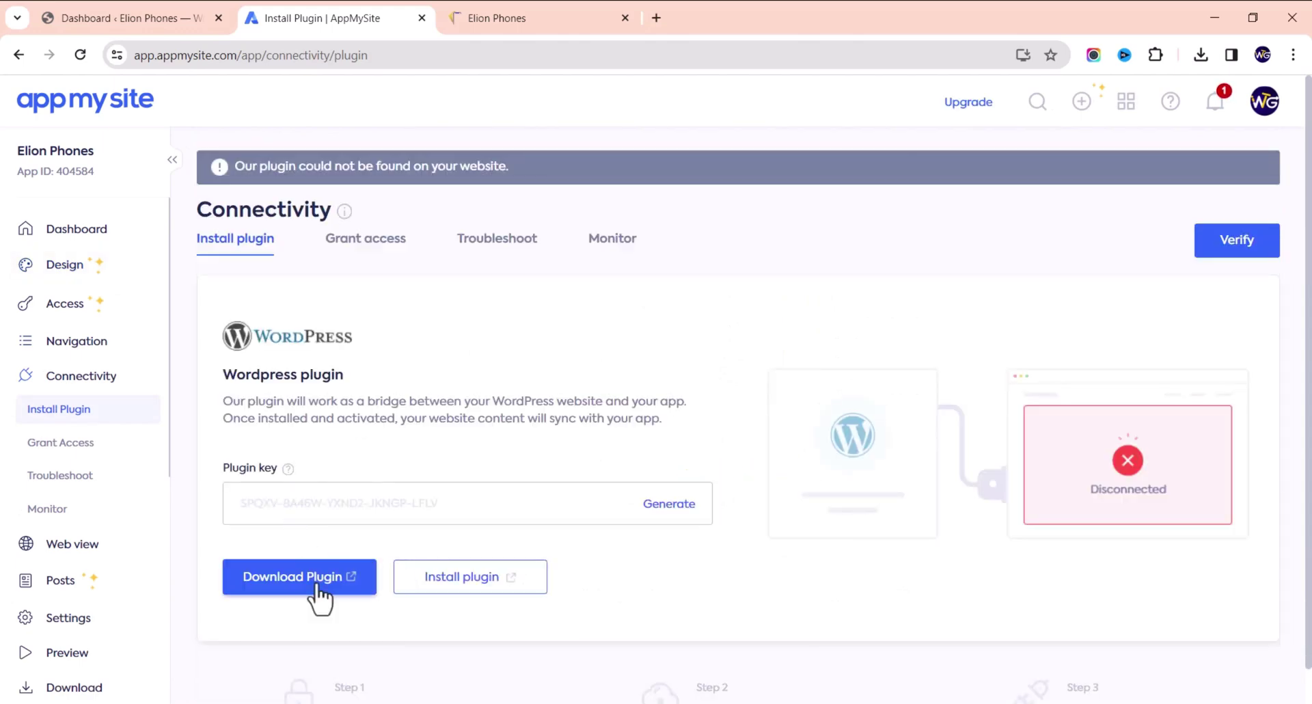
click(471, 579)
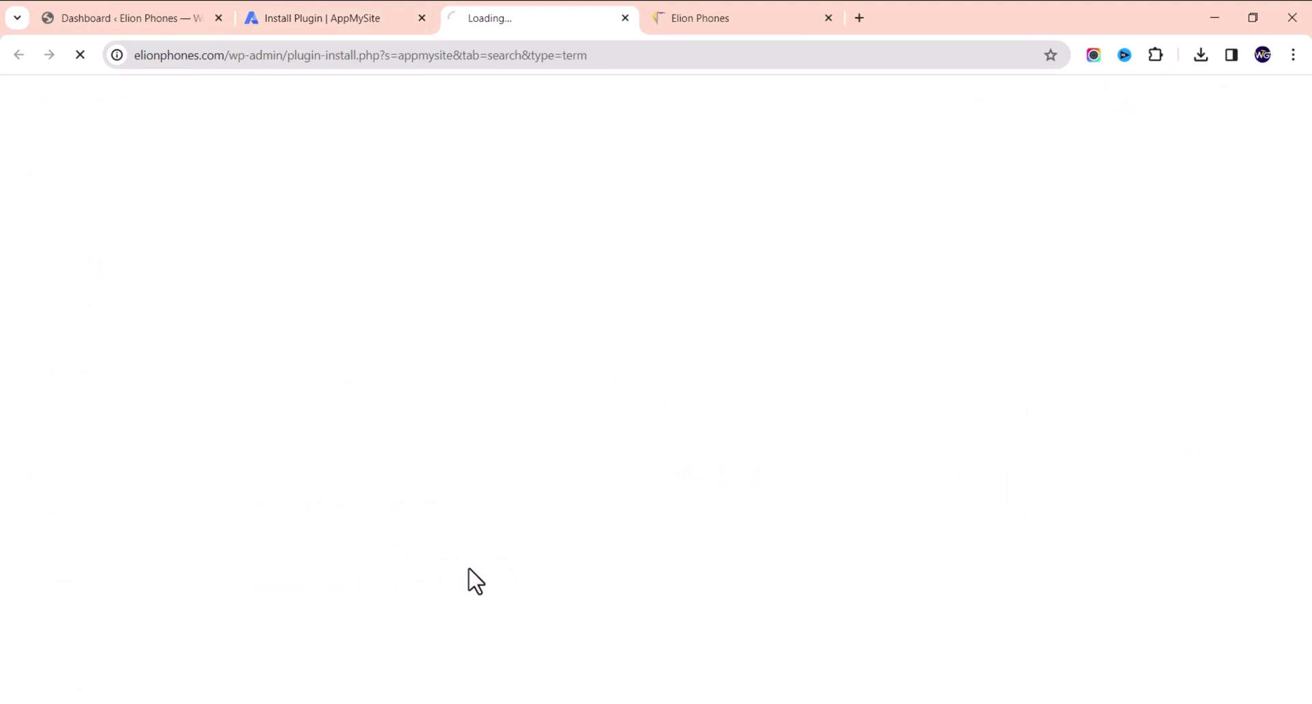
Install and activate the AppMySite plugin on the WordPress site and check that the app builder detects it
click(365, 19)
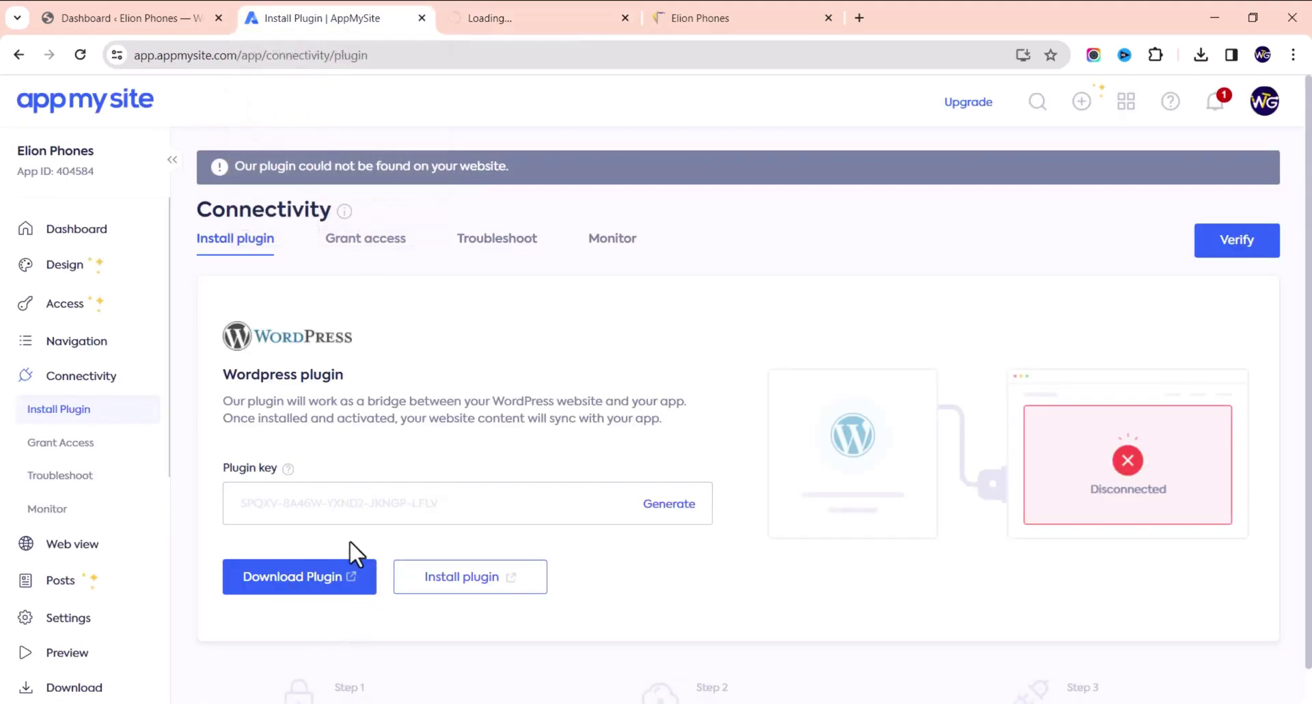
click(545, 14)
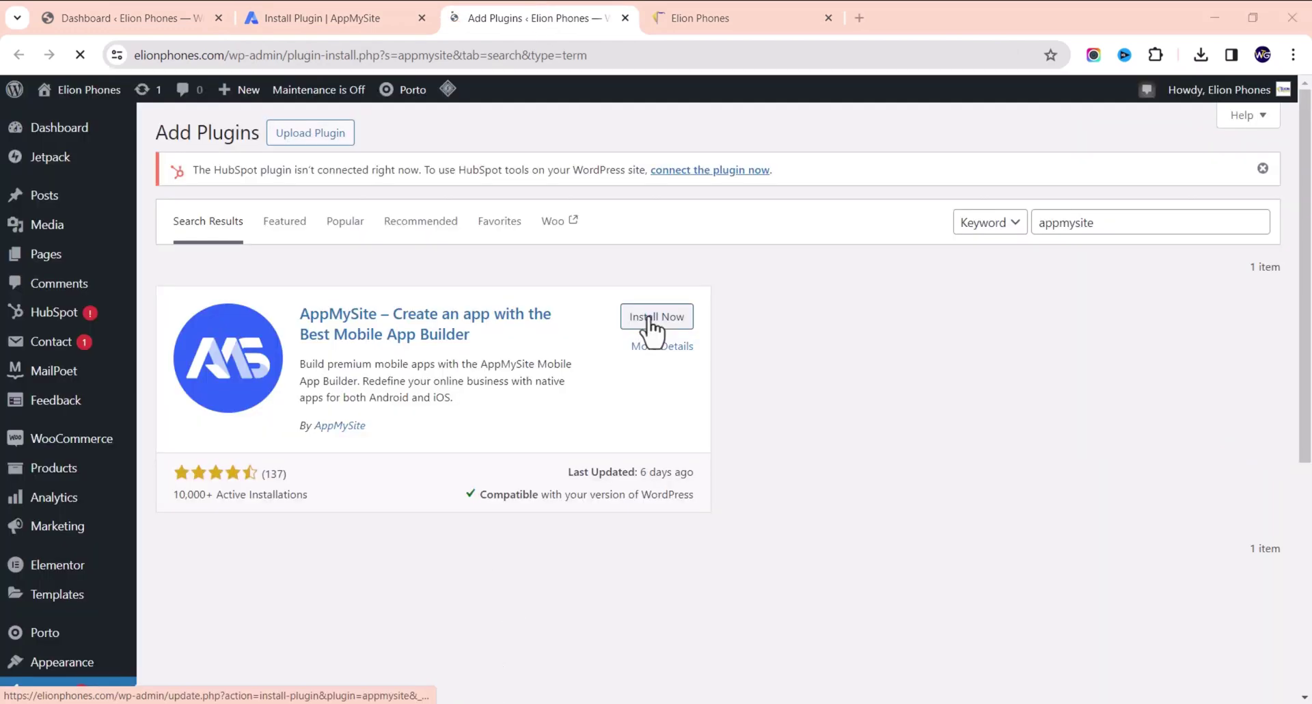
click(649, 324)
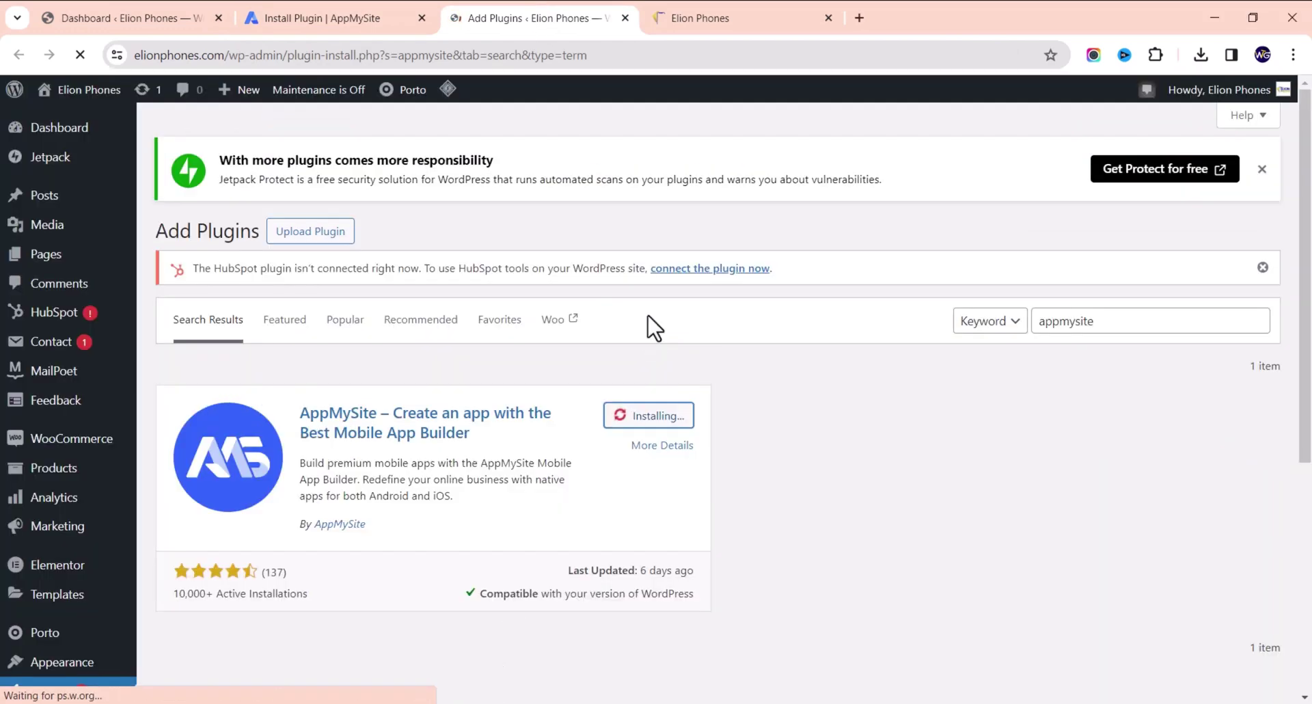
scroll(645, 437, down, 3)
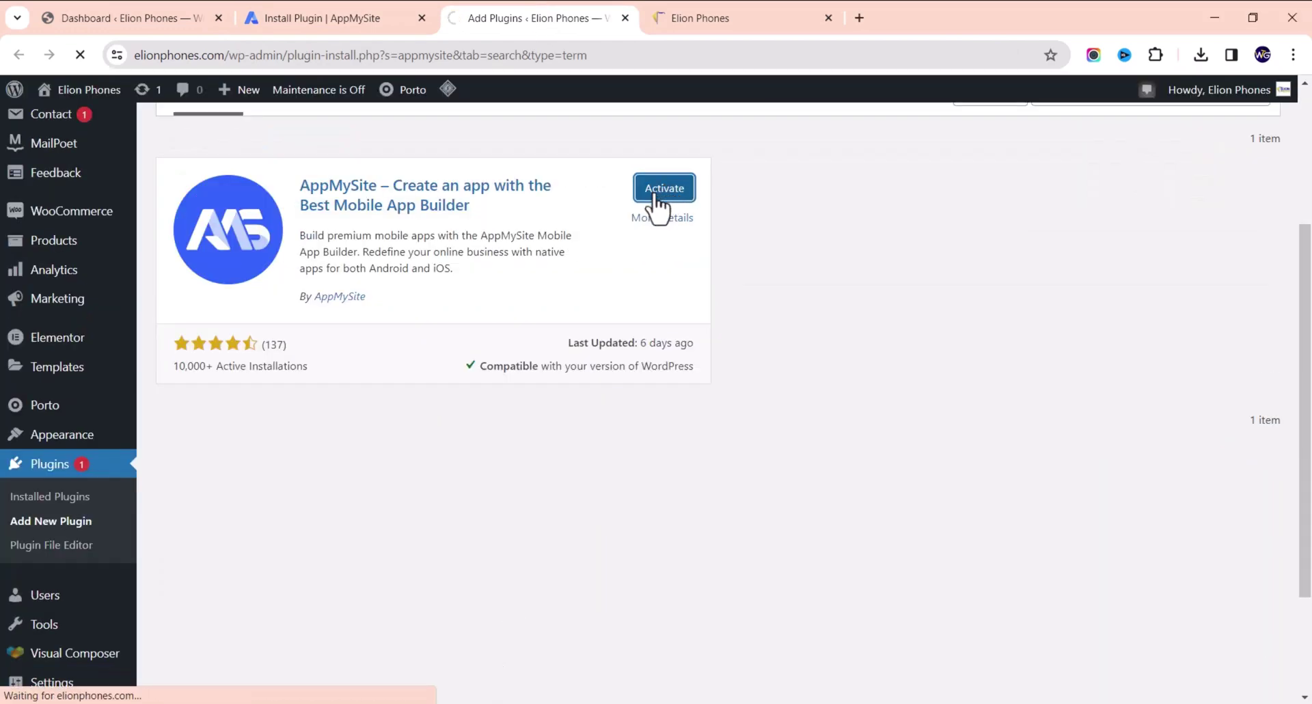
key(ctrl+shift+Tab)
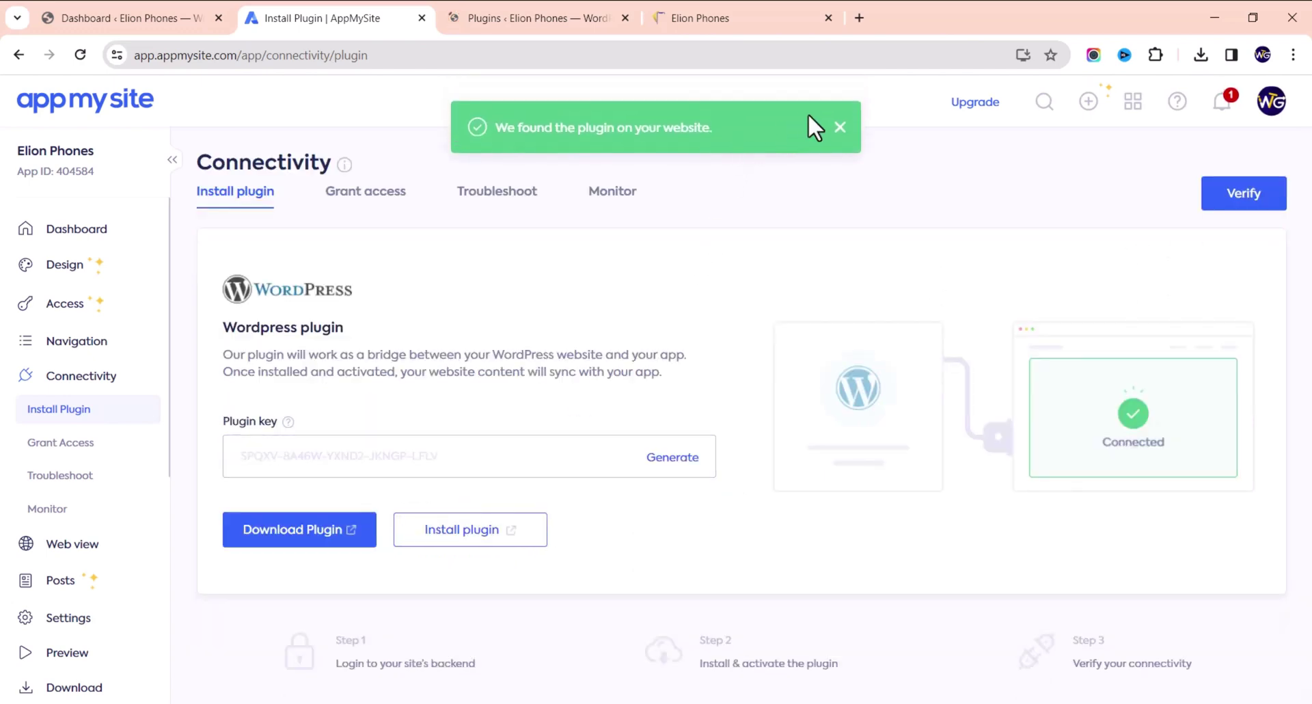
click(840, 130)
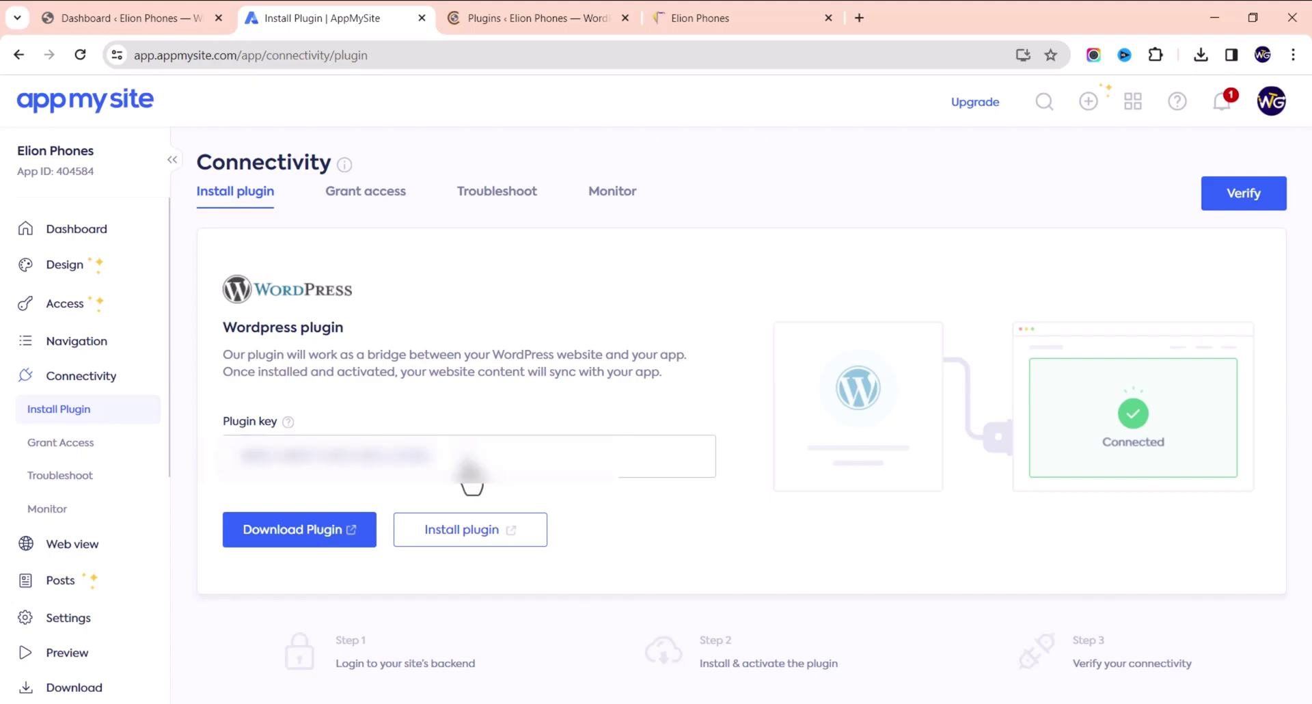
Copy the plugin key and submit it as the license key in the AppMySite plugin's WordPress dashboard
click(468, 459)
click(536, 18)
scroll(214, 430, down, 8)
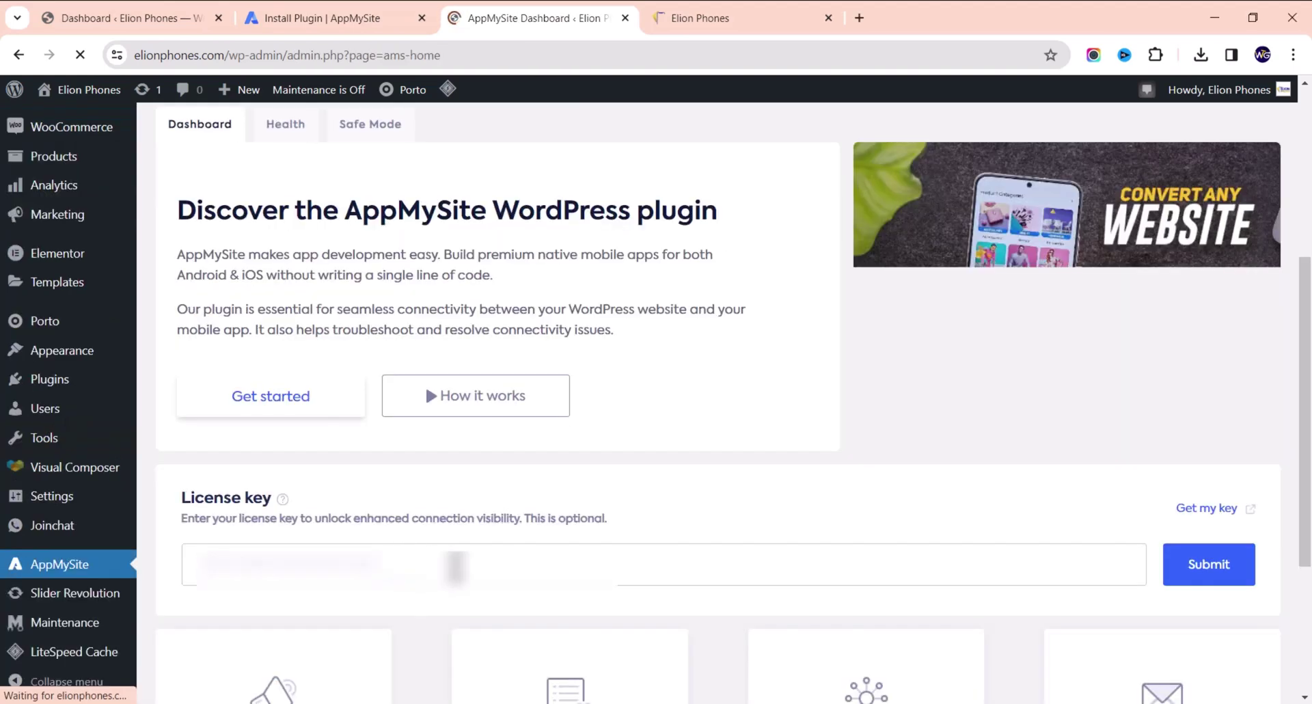
click(415, 563)
key(ctrl+v)
click(1220, 581)
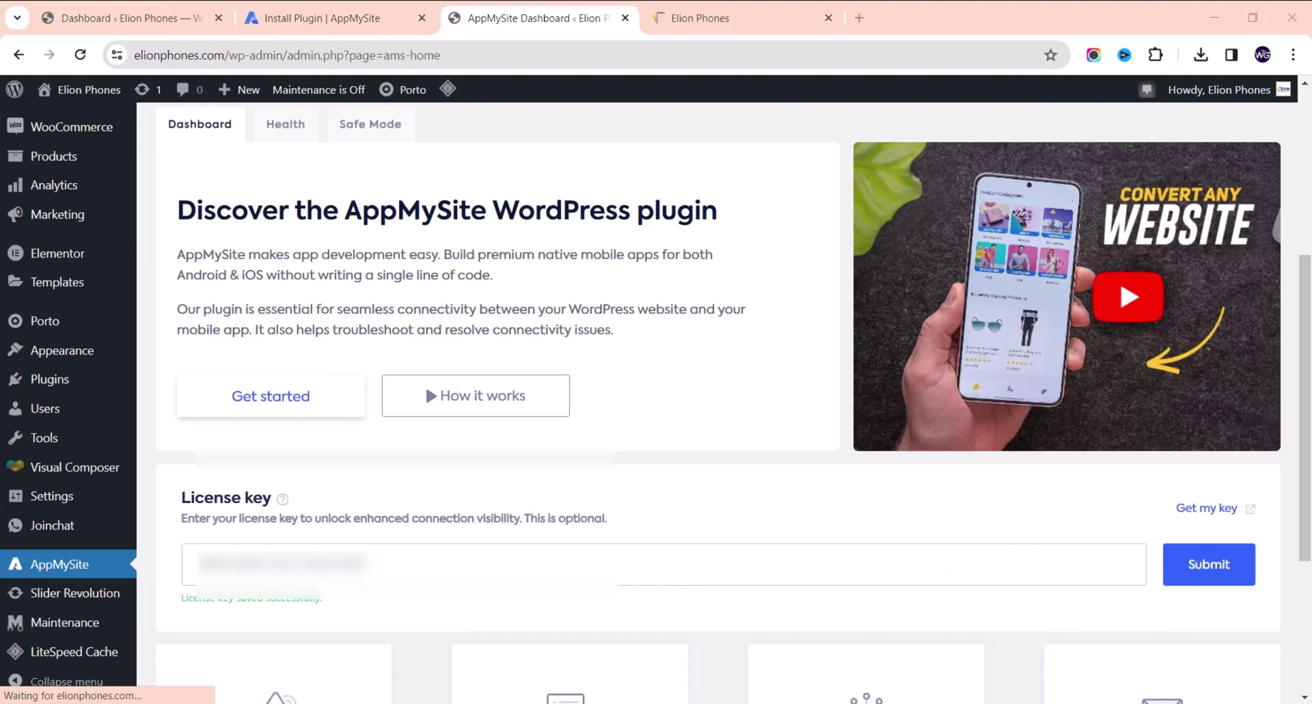
scroll(372, 256, down, 2)
Verify the plugin connection in the app builder and open the Grant access settings
click(360, 16)
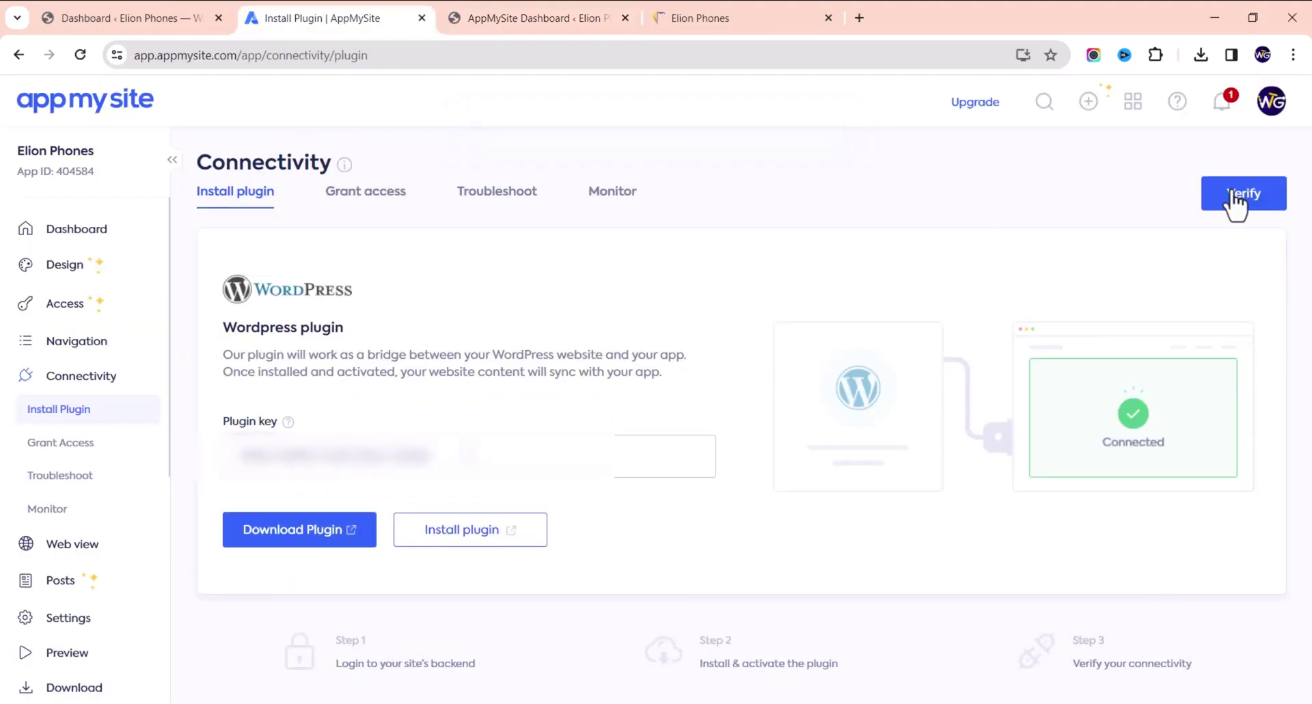
click(1239, 198)
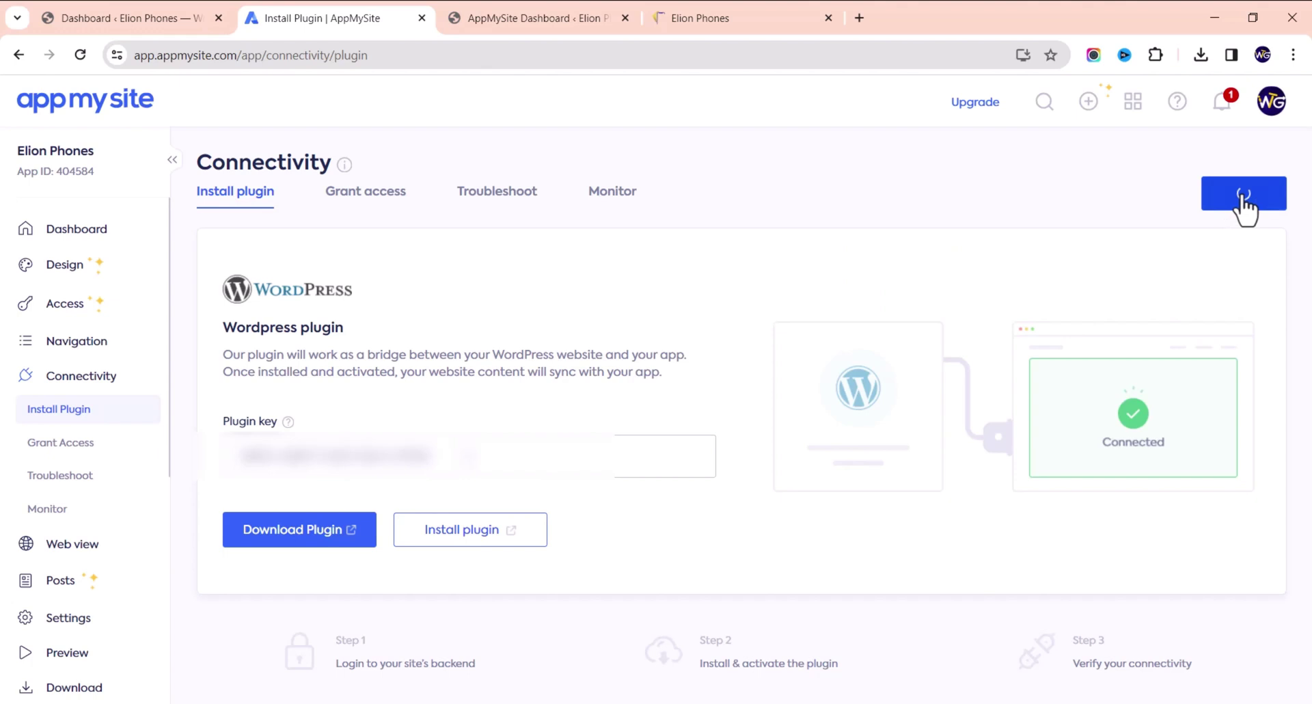
click(374, 200)
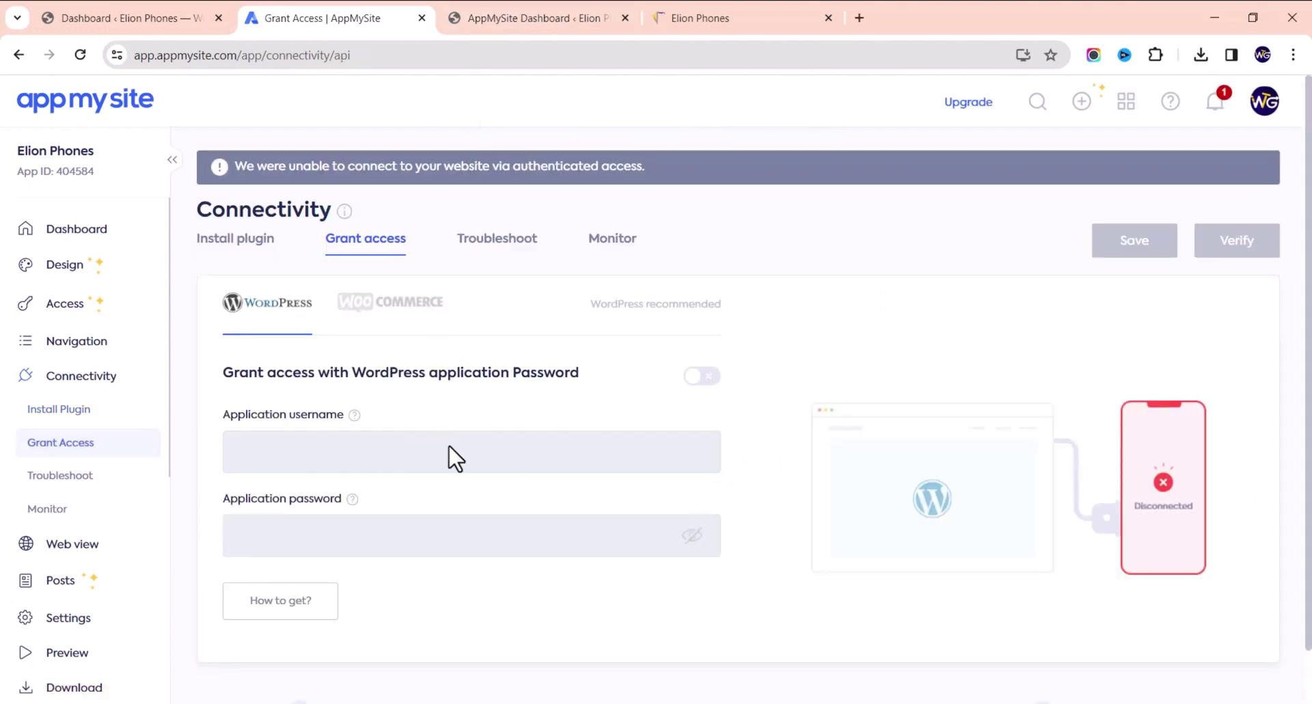
click(478, 17)
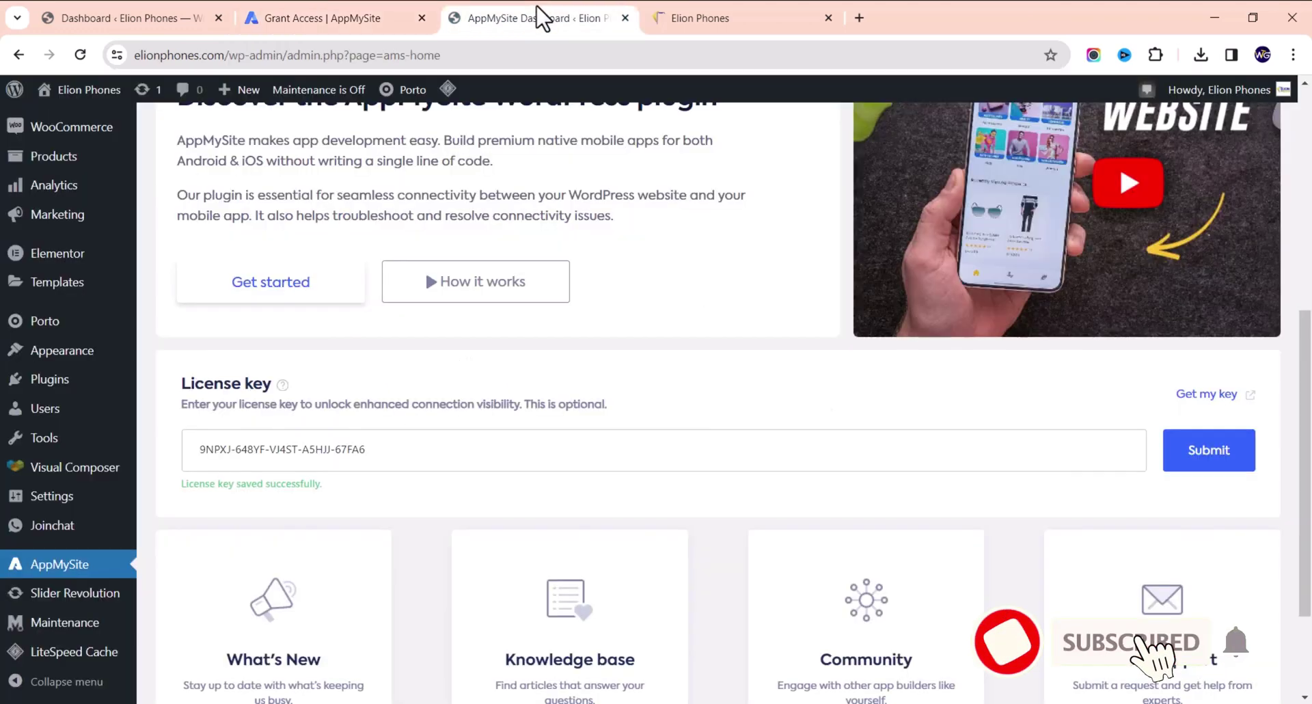
scroll(743, 186, up, 2)
click(328, 16)
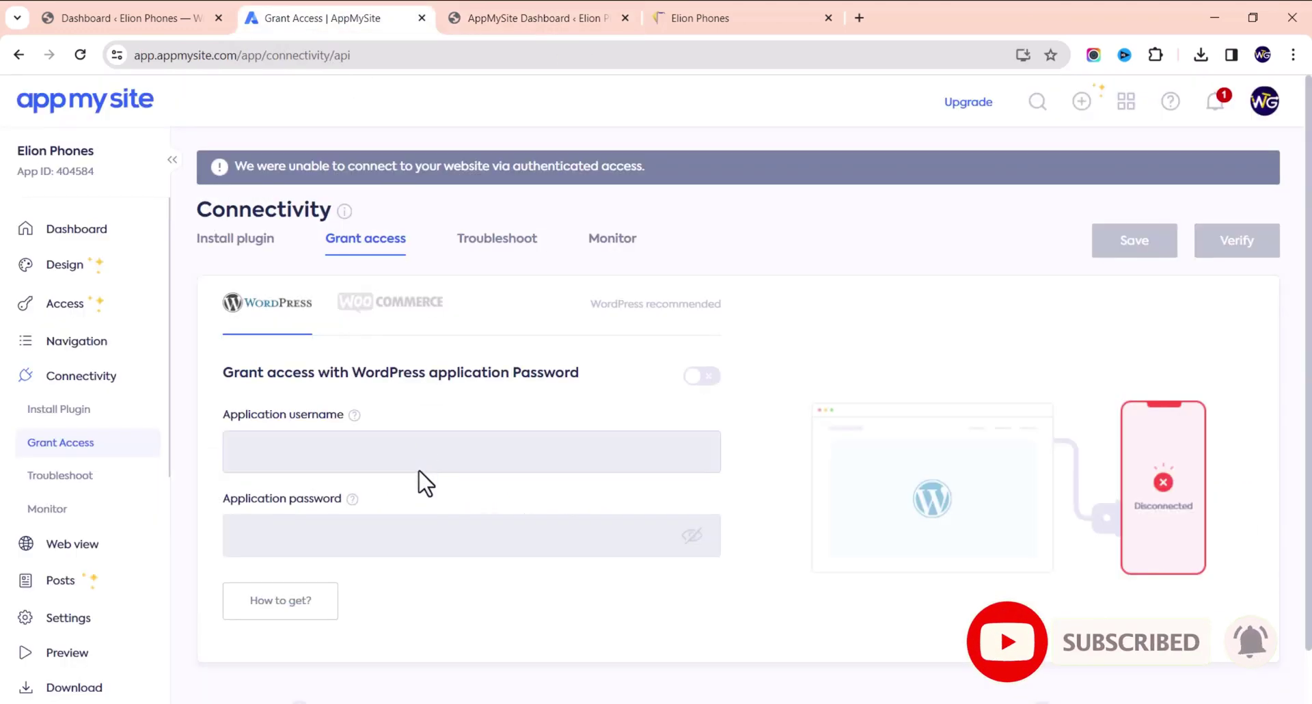
Enable access with a WordPress application password and enter Elion Phones as the application username
click(423, 447)
click(430, 410)
click(703, 376)
click(501, 448)
key(ctrl+Tab)
click(318, 12)
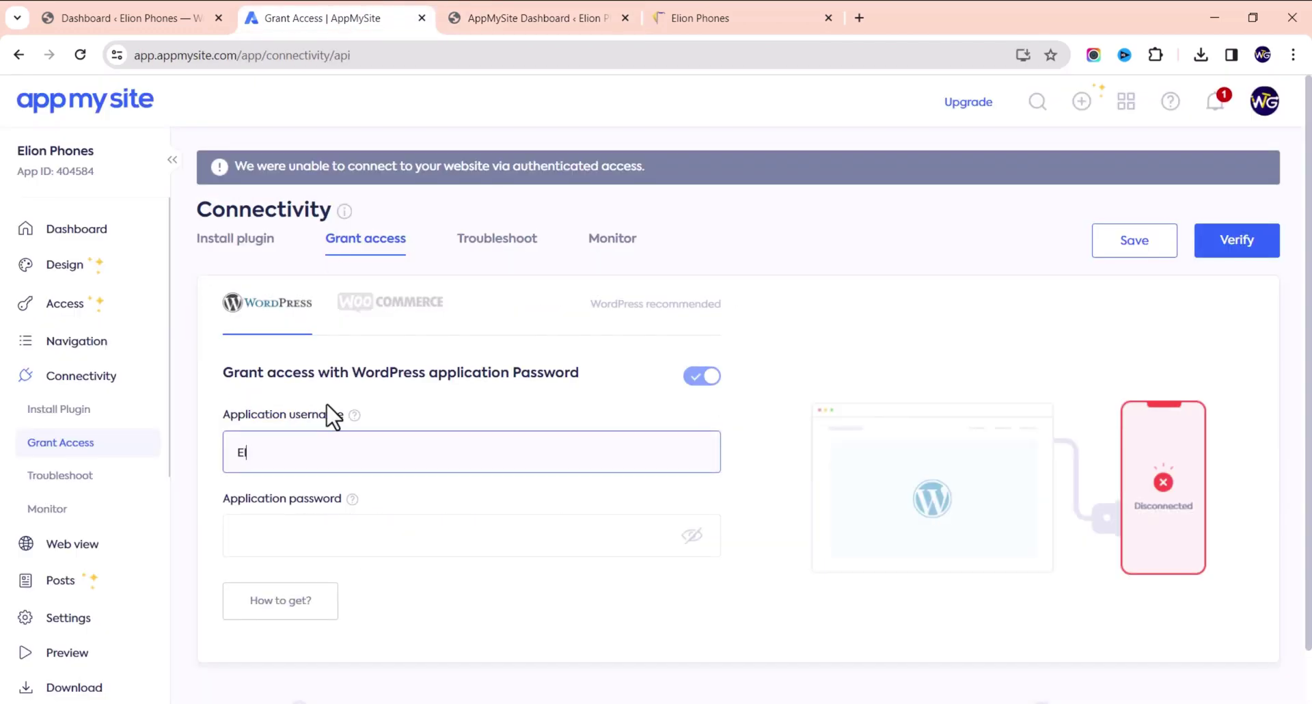
Add a new application password named Elion in the WordPress user profile
click(527, 15)
scroll(170, 469, down, 3)
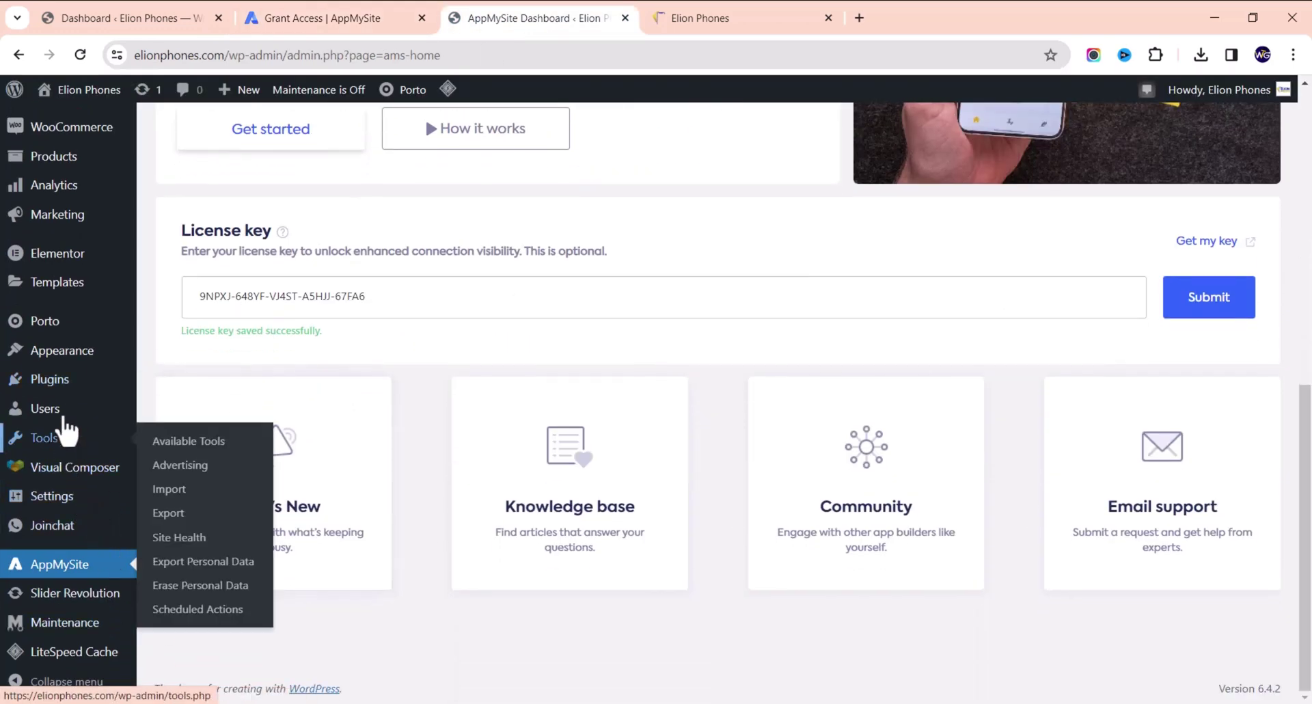
mouse_move(65, 390)
click(164, 462)
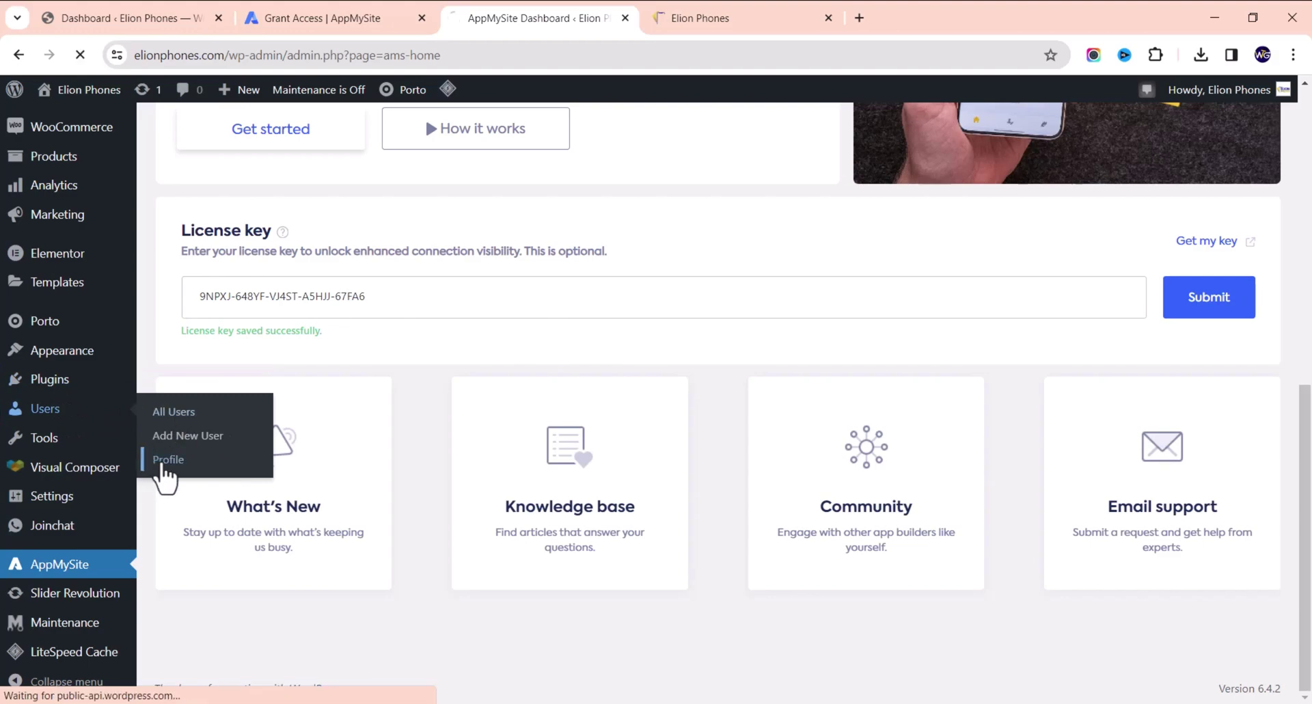
scroll(380, 446, down, 15)
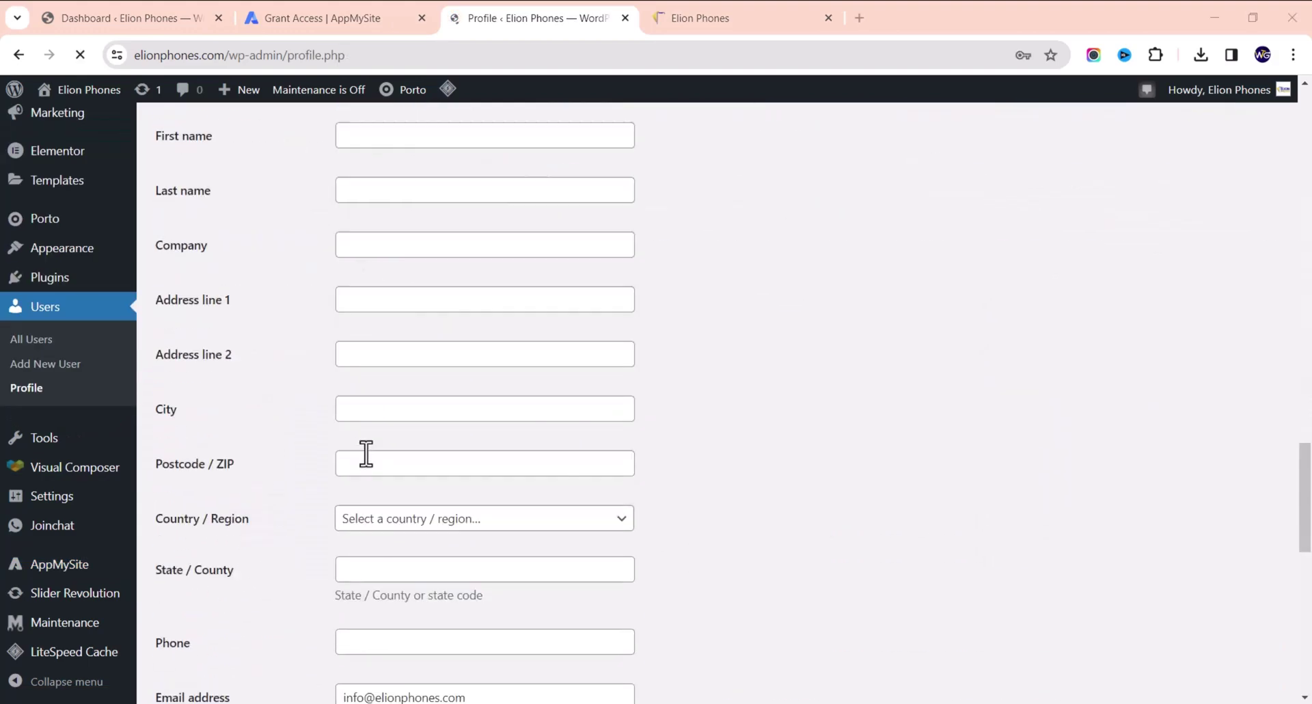
scroll(348, 474, up, 15)
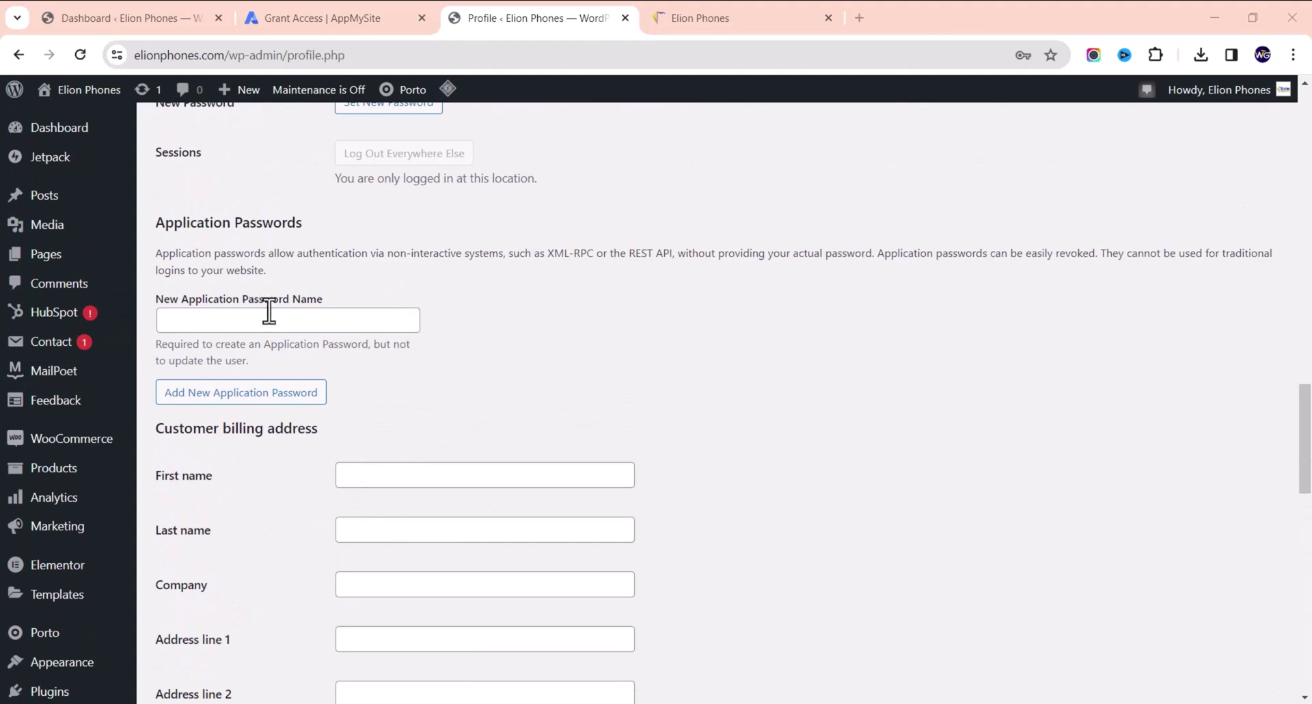
click(269, 315)
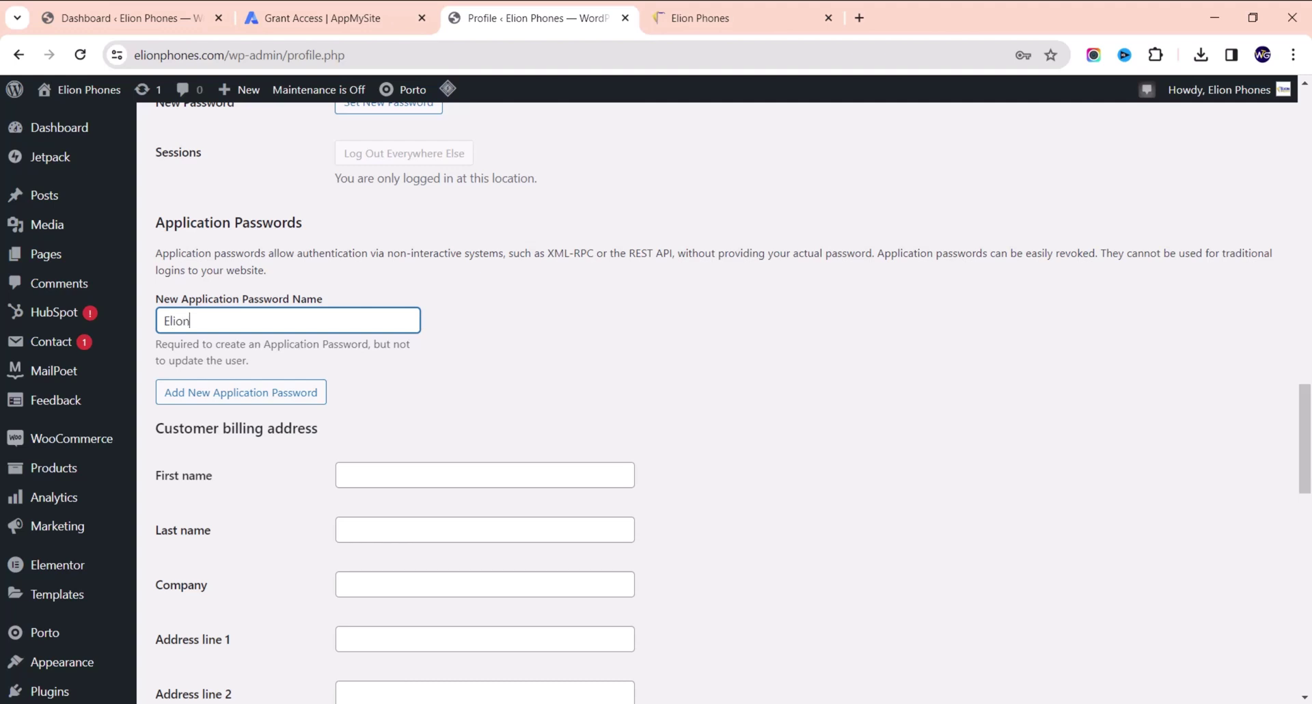
click(276, 399)
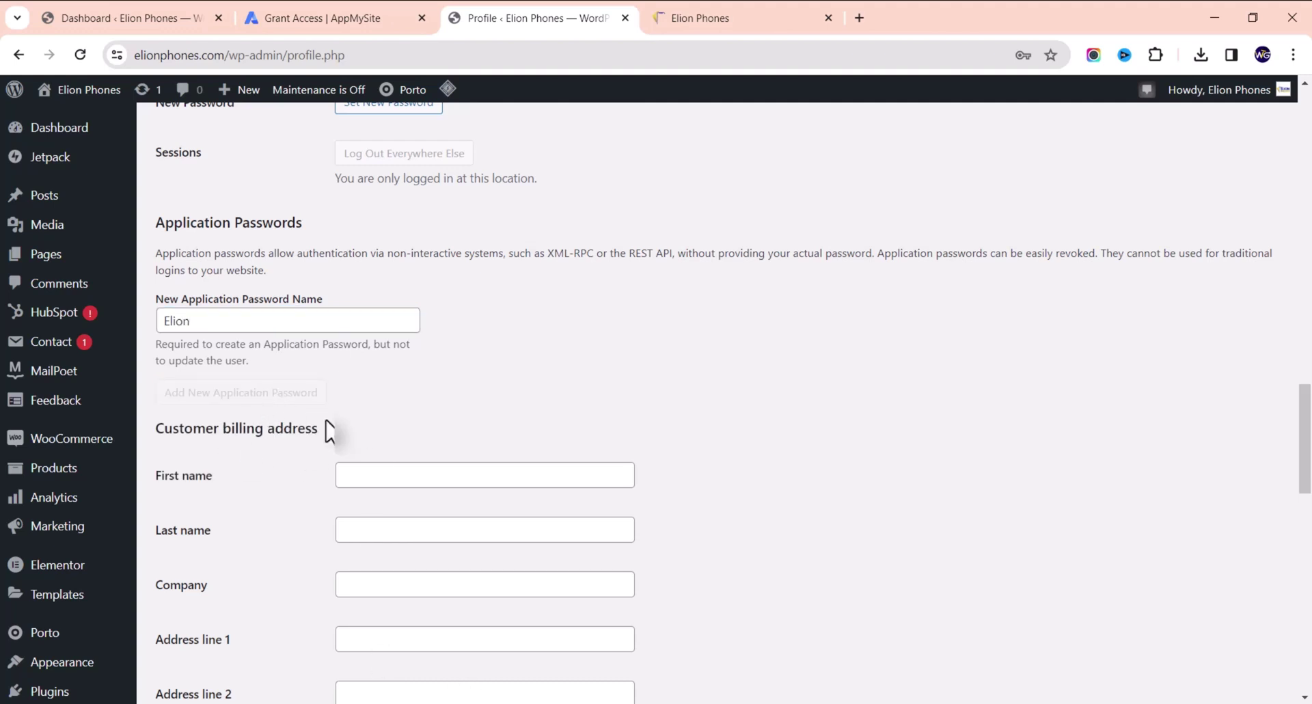
Copy the generated application password into the Application password field of Grant access and verify the connection
click(371, 445)
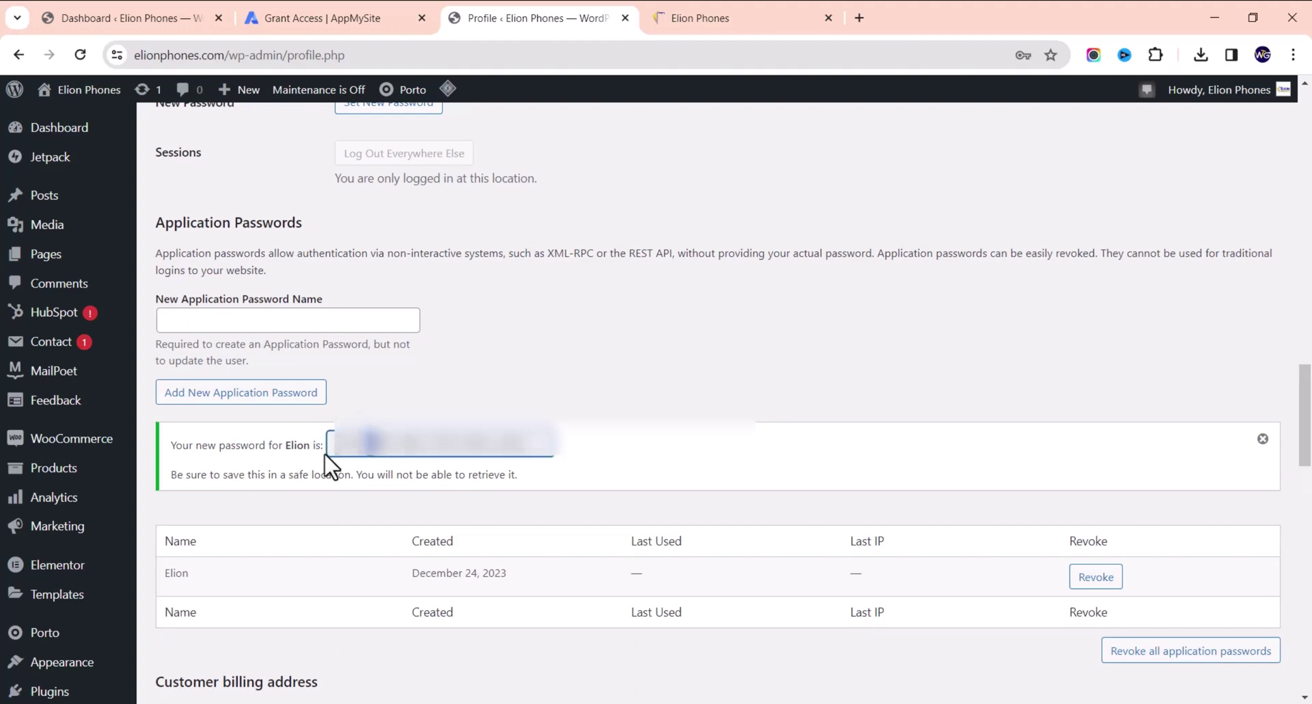
key(ctrl+a)
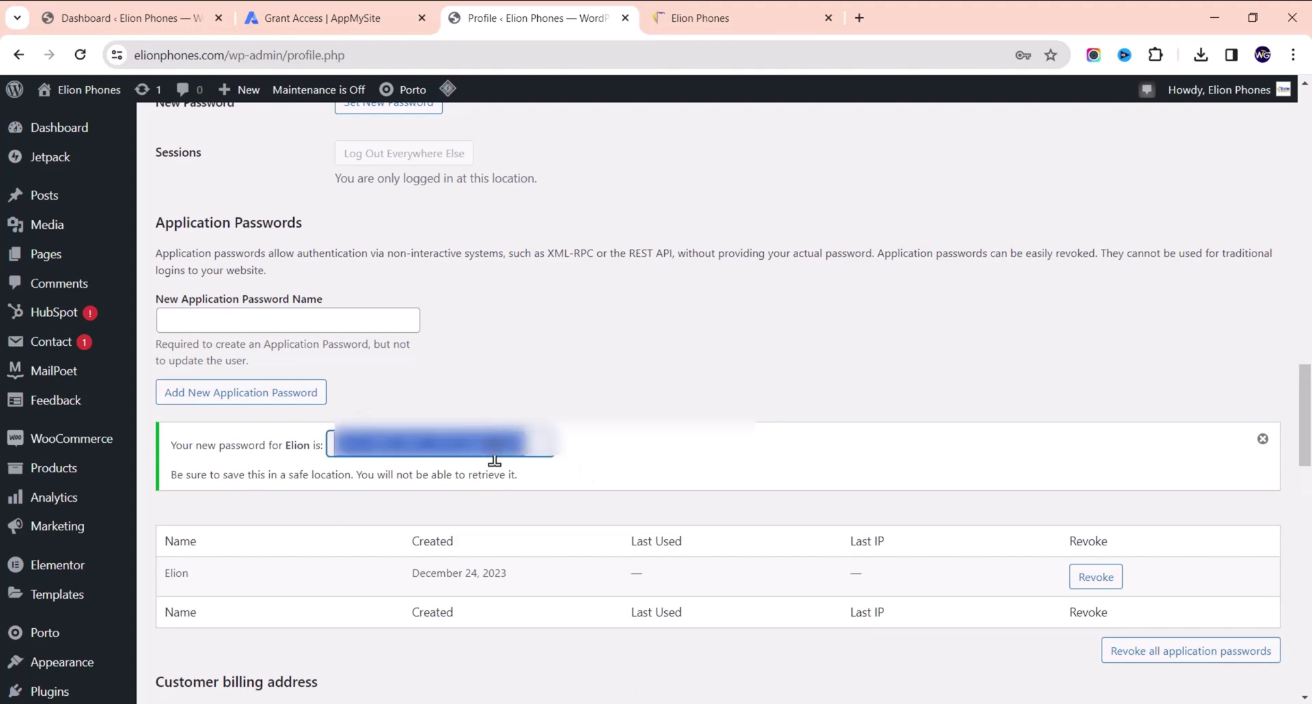
click(363, 8)
click(410, 535)
key(ctrl+v)
click(1230, 248)
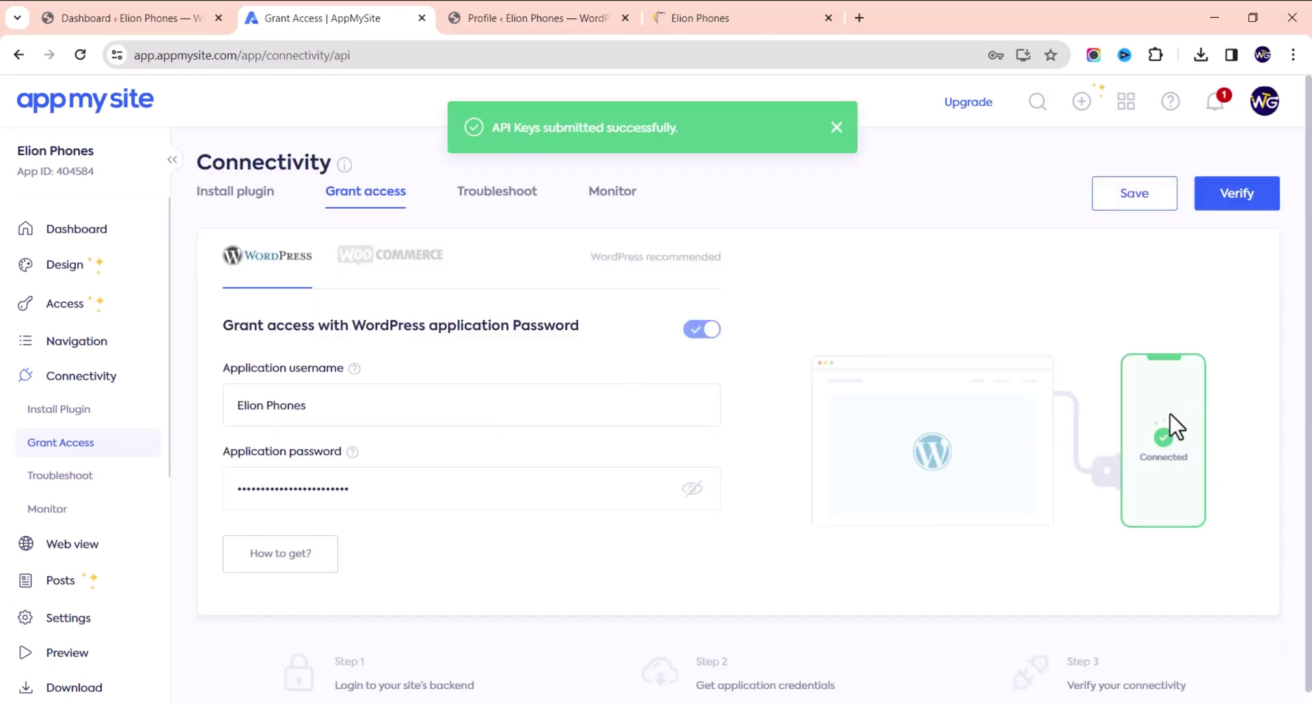
Check the connectivity's Troubleshoot and Monitor pages, declining to save the password in the browser
click(487, 196)
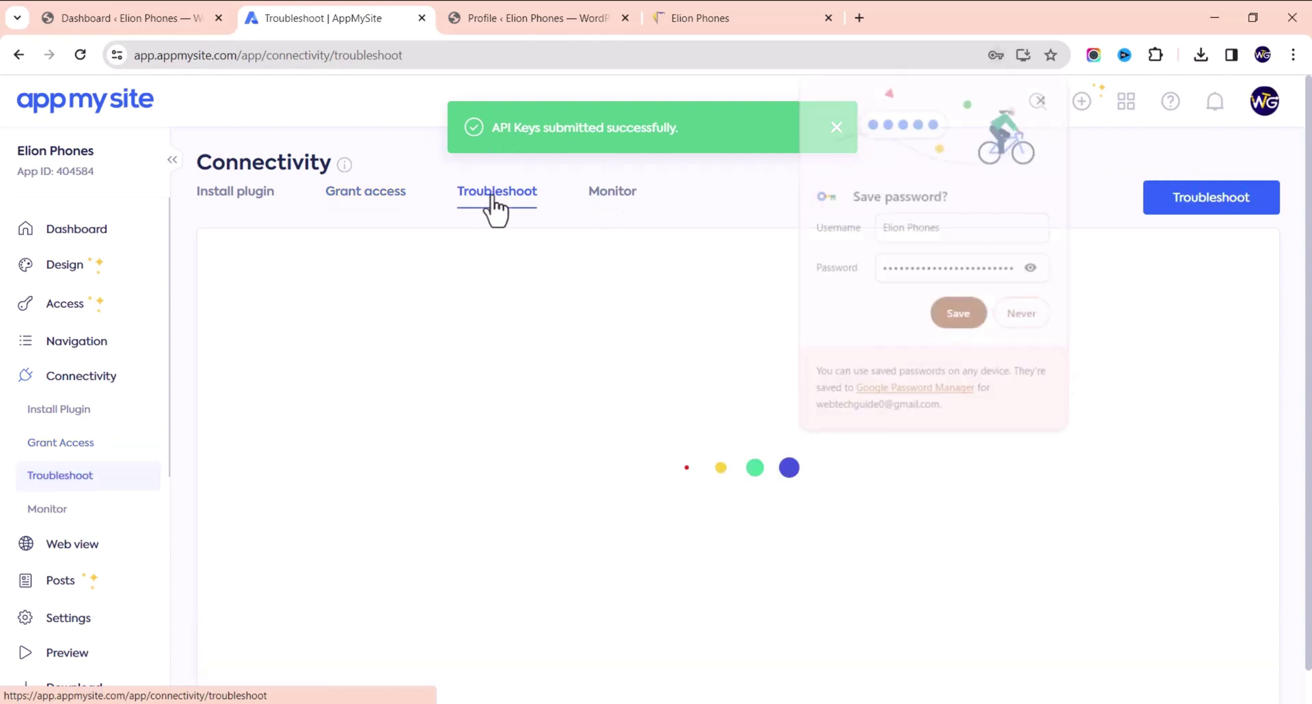
click(1016, 325)
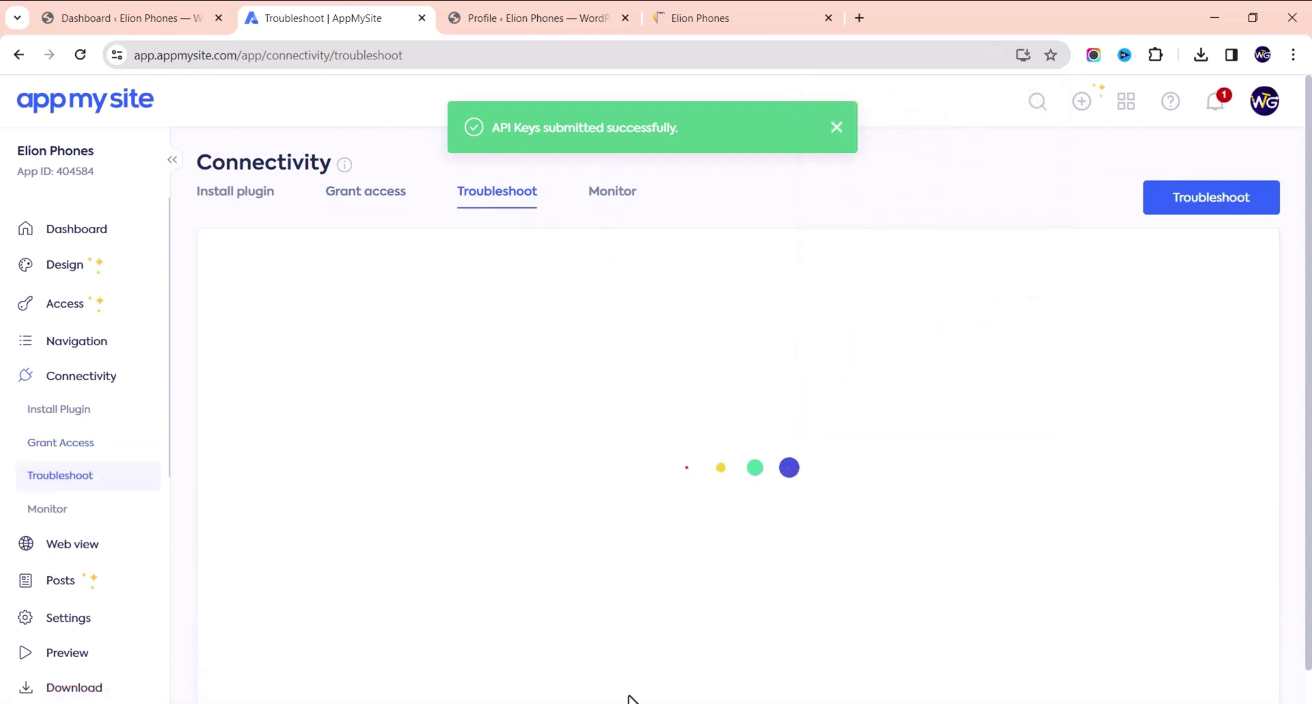
click(618, 198)
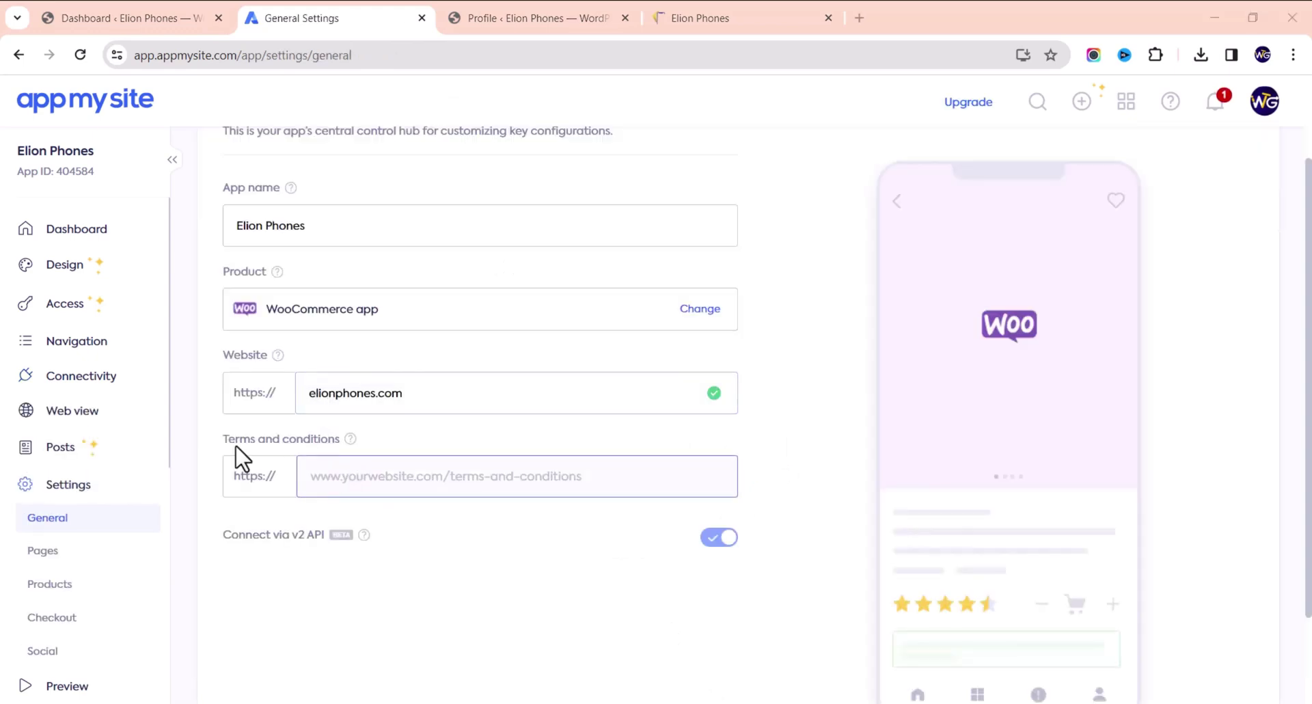
Review the app's Pages settings and Products display settings, including grid view, watermark, discount badge and cart icon options
click(54, 556)
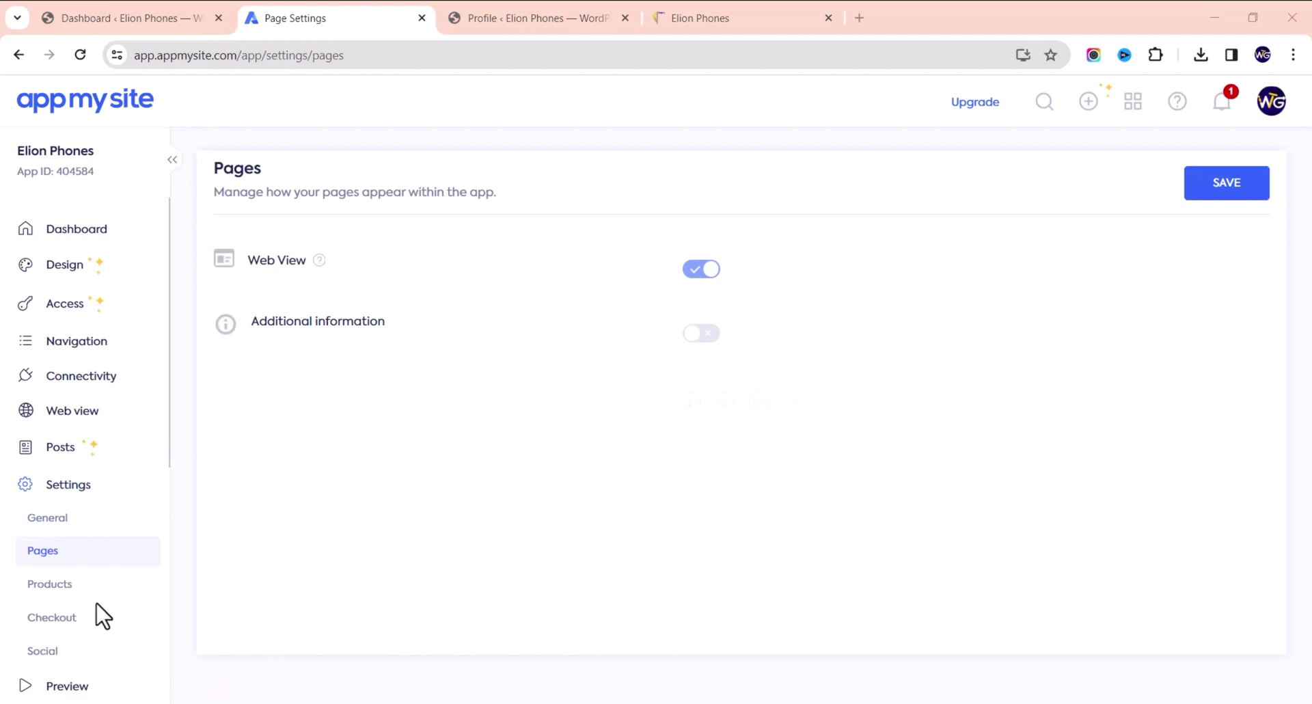
click(41, 585)
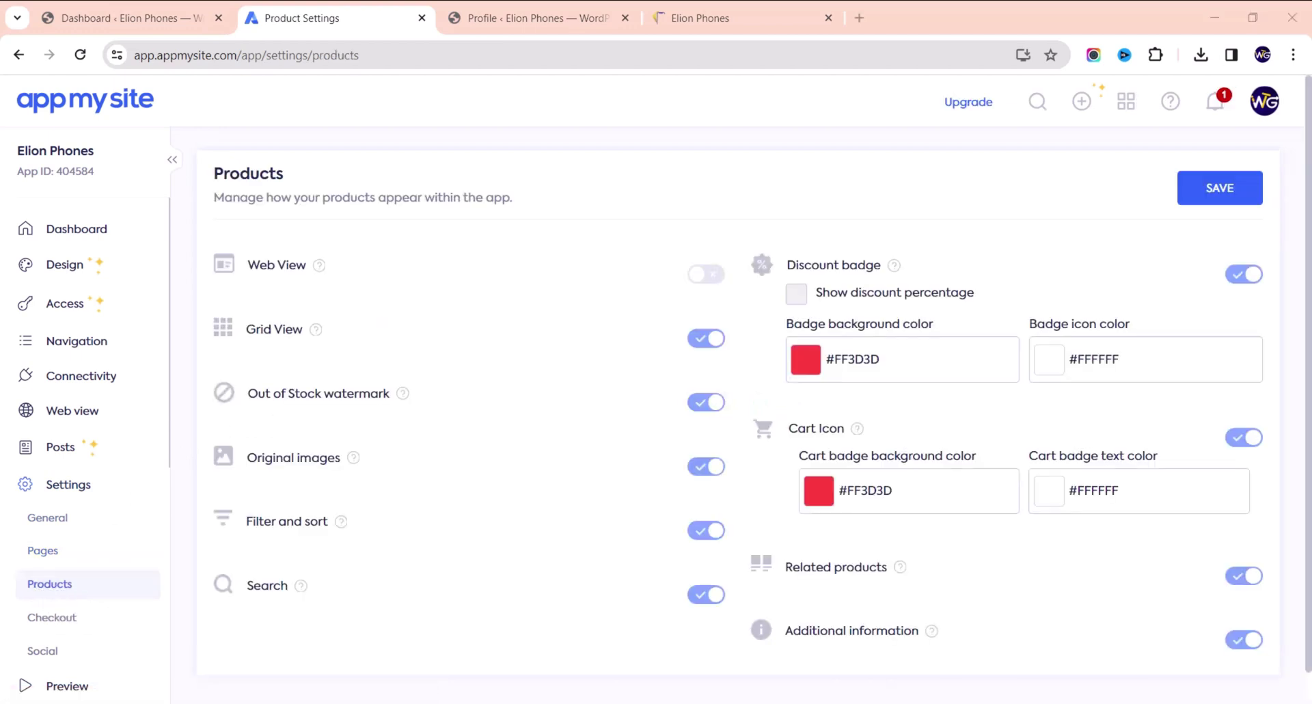
scroll(587, 442, down, 1)
scroll(1095, 342, up, 1)
scroll(53, 577, down, 6)
scroll(82, 375, up, 2)
Start the app previews on the iPhone 14 Pro Max and Pixel 5, allowing notifications on the iOS device
click(69, 347)
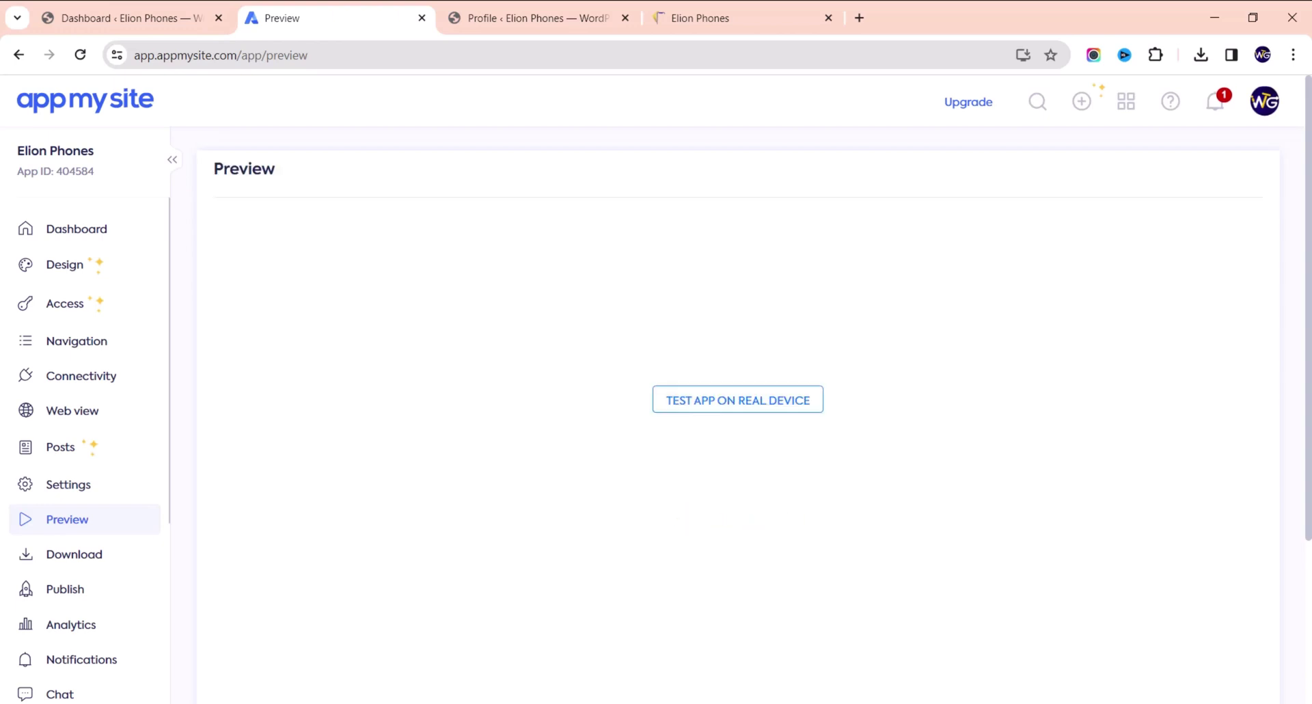
scroll(490, 486, down, 2)
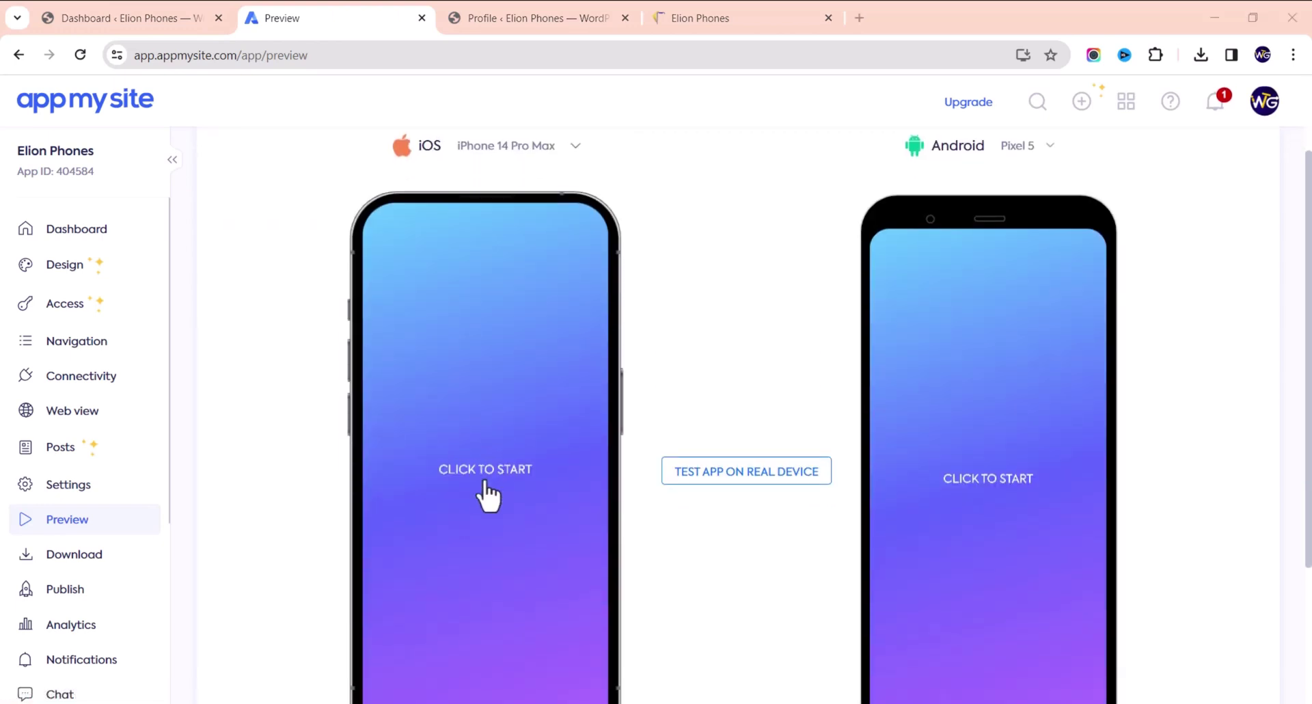
click(493, 478)
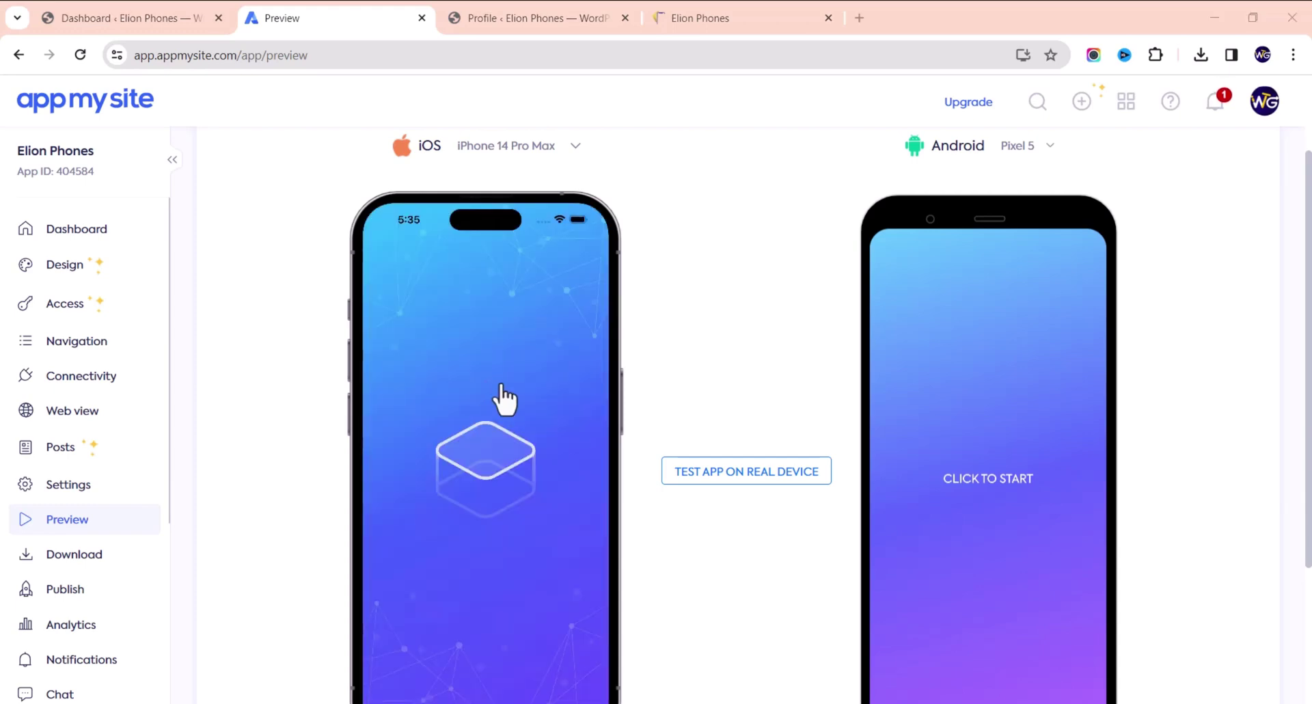
click(519, 518)
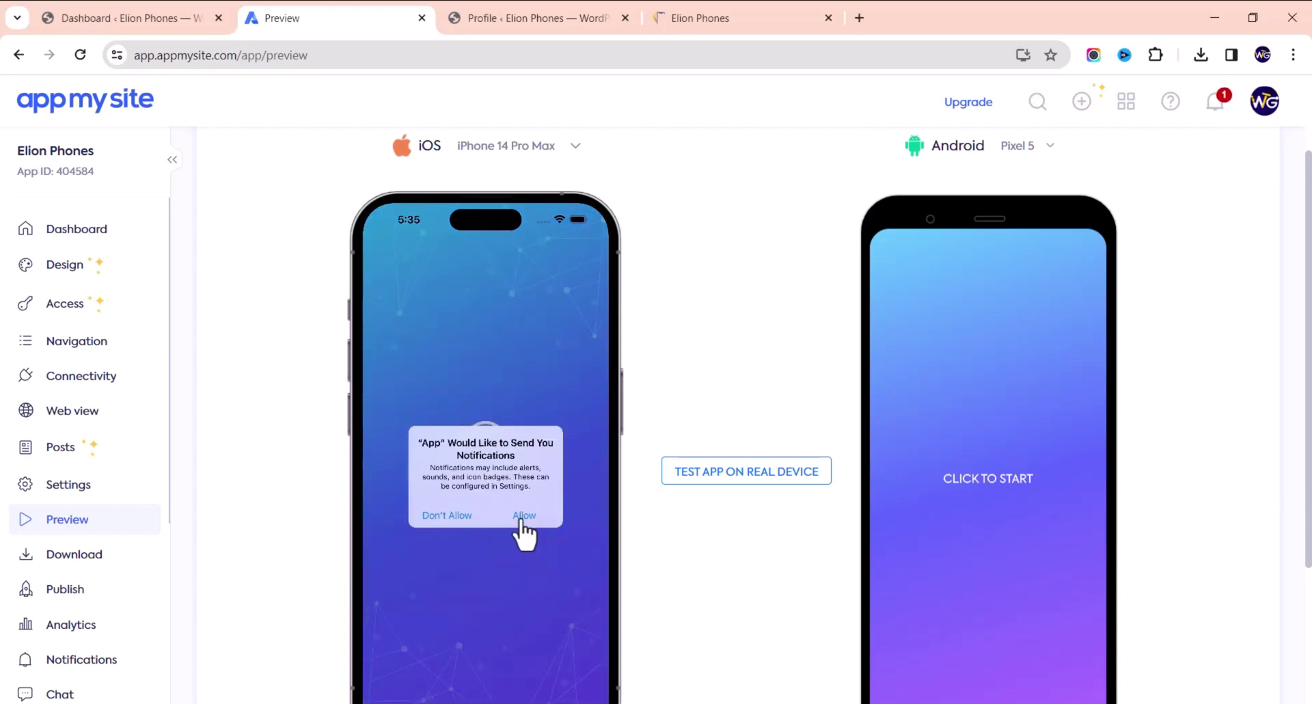
click(522, 516)
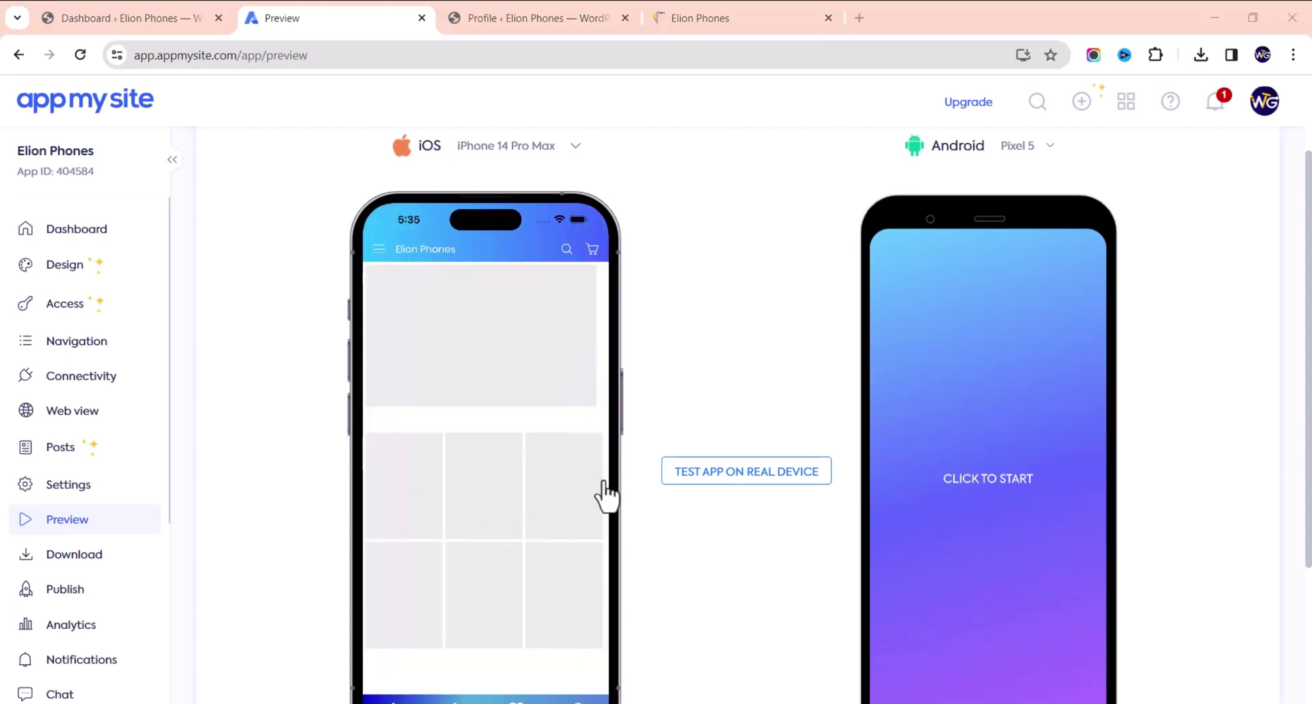
click(1017, 487)
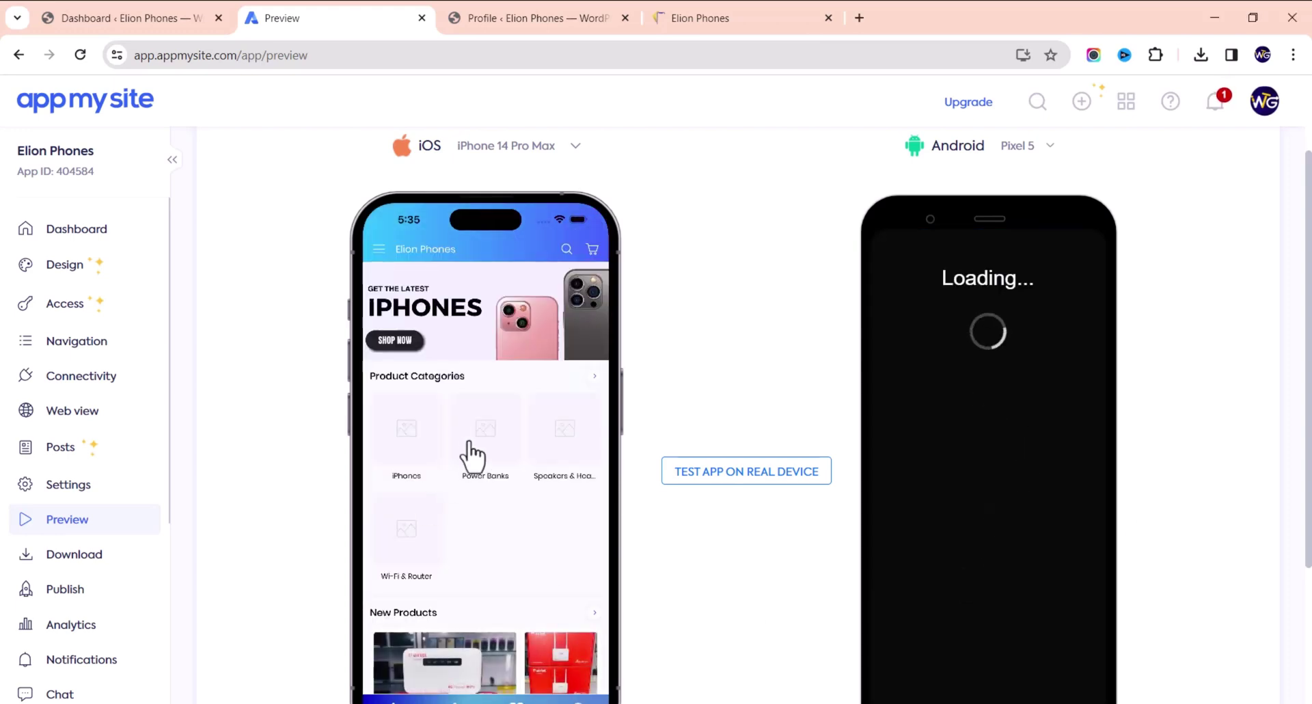
Examine the app's home screen banner, product categories and new products in the iOS and Android previews
scroll(438, 444, down, 3)
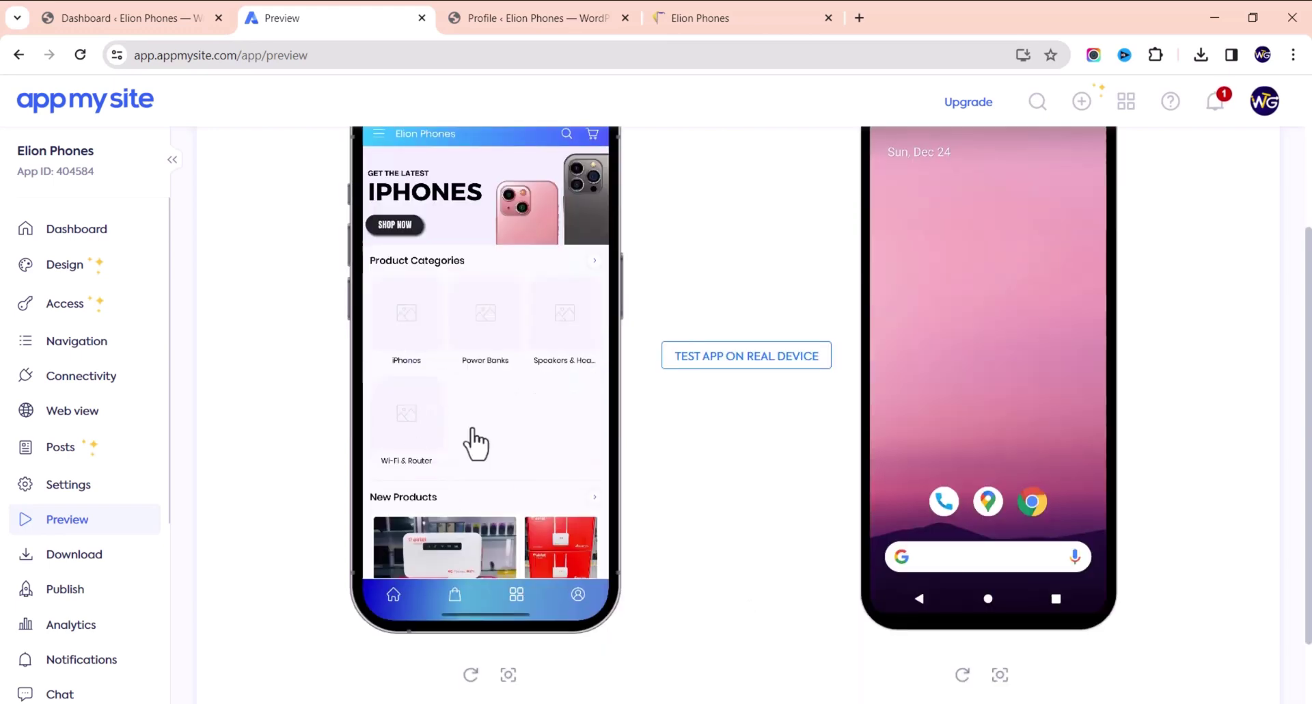
scroll(497, 430, up, 3)
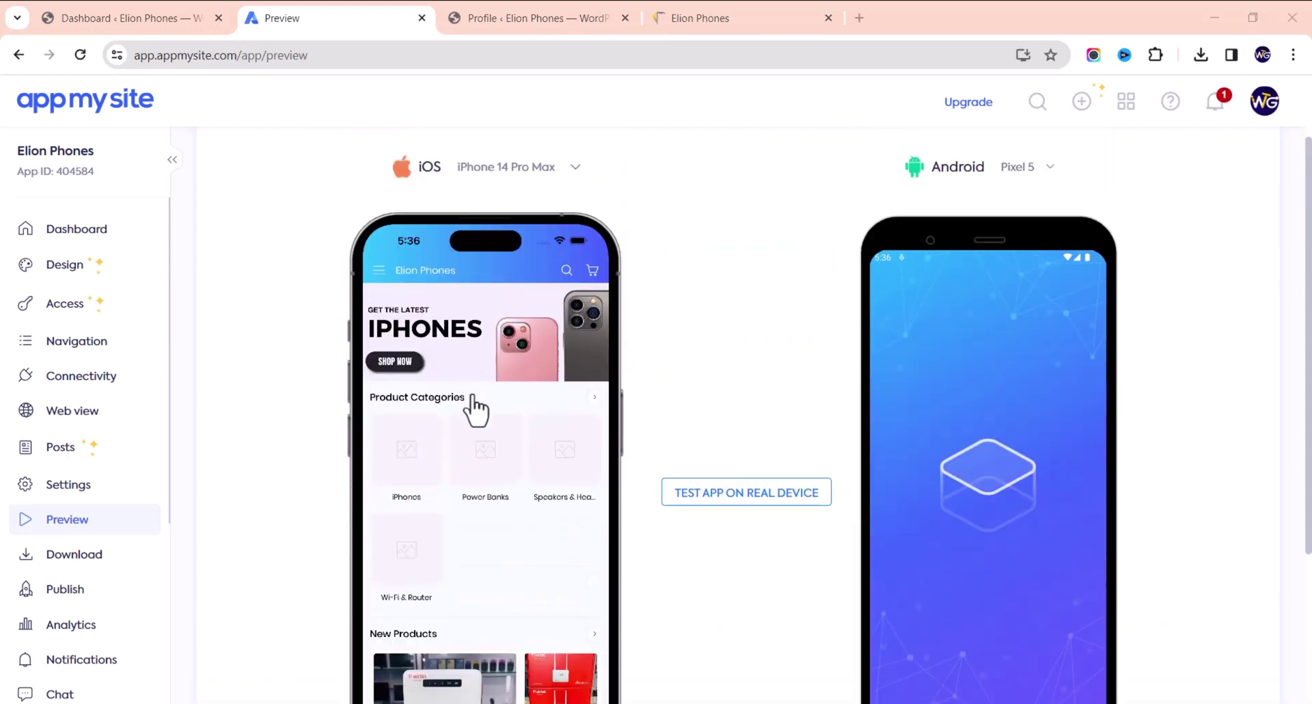
scroll(484, 410, down, 3)
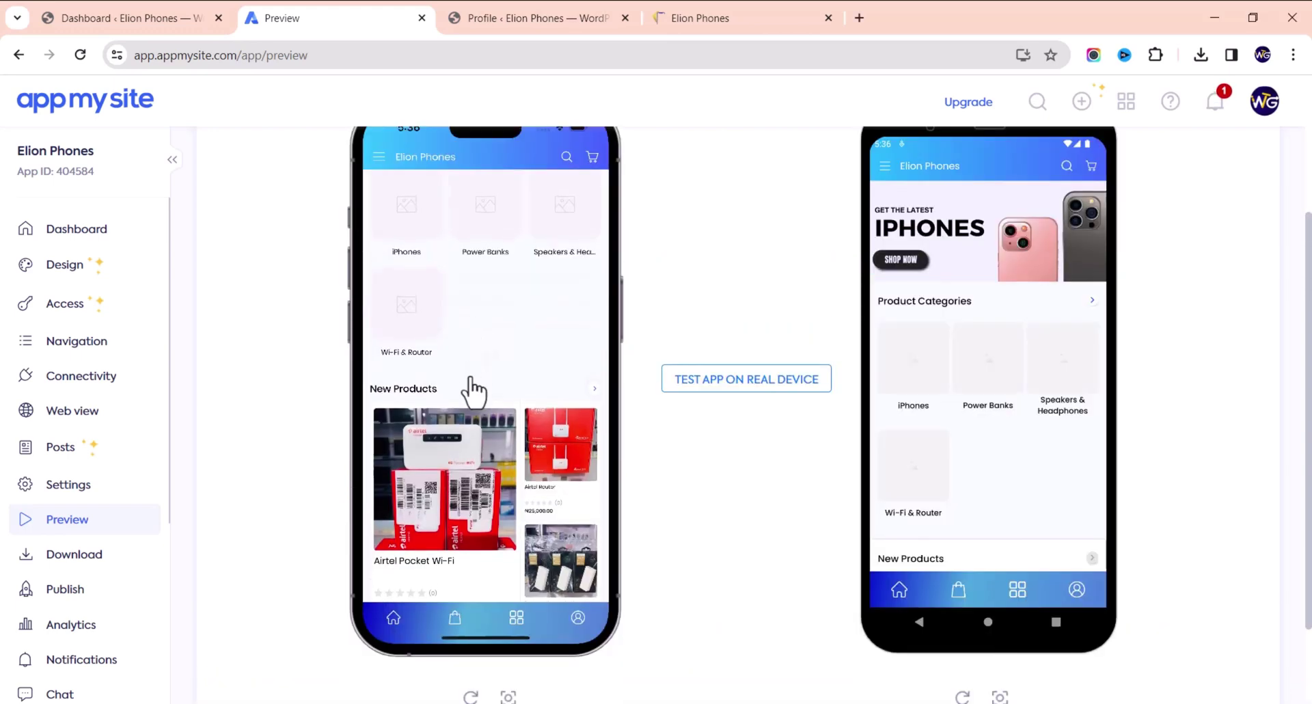
scroll(470, 424, up, 1)
scroll(471, 461, up, 3)
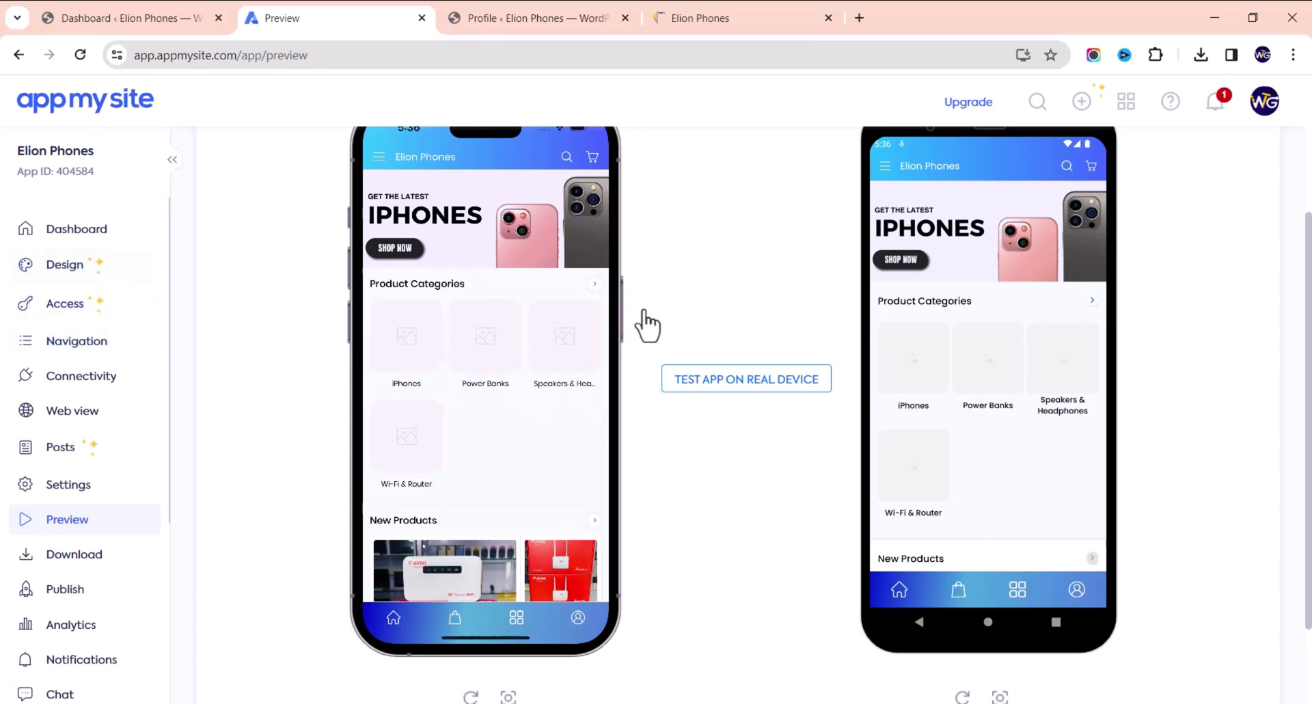
click(47, 341)
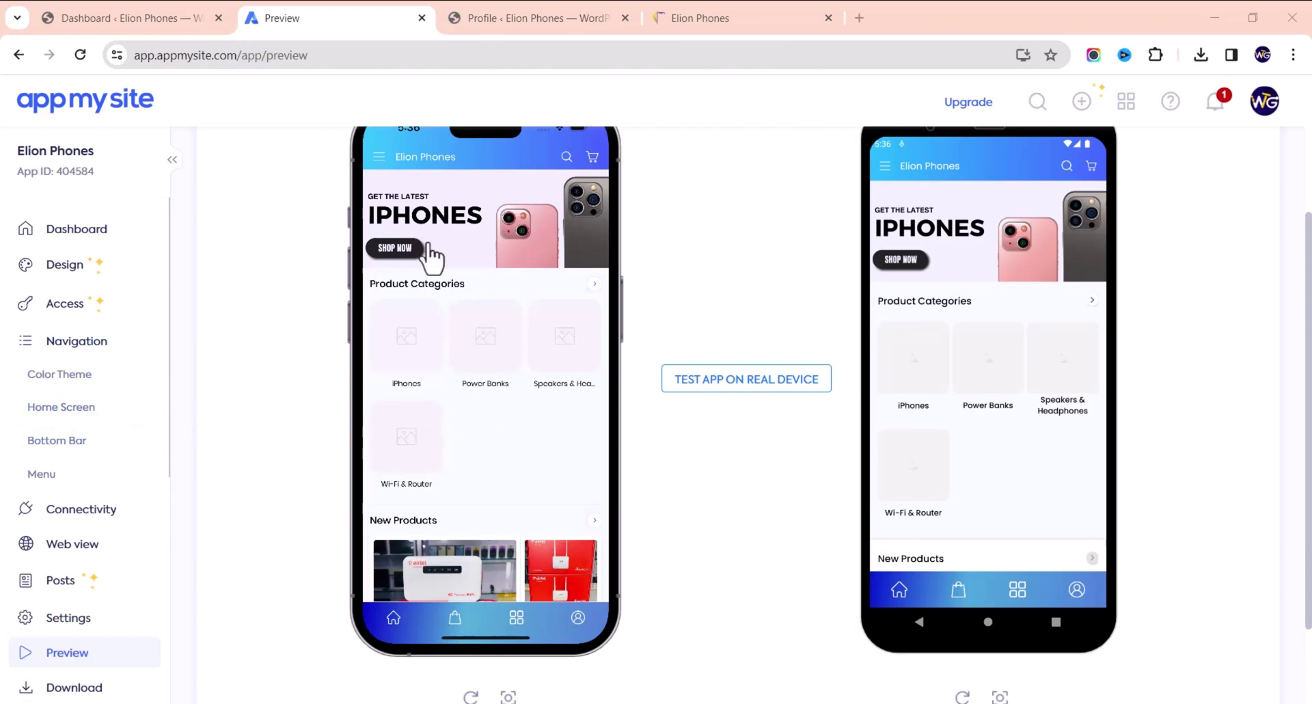
scroll(23, 536, down, 6)
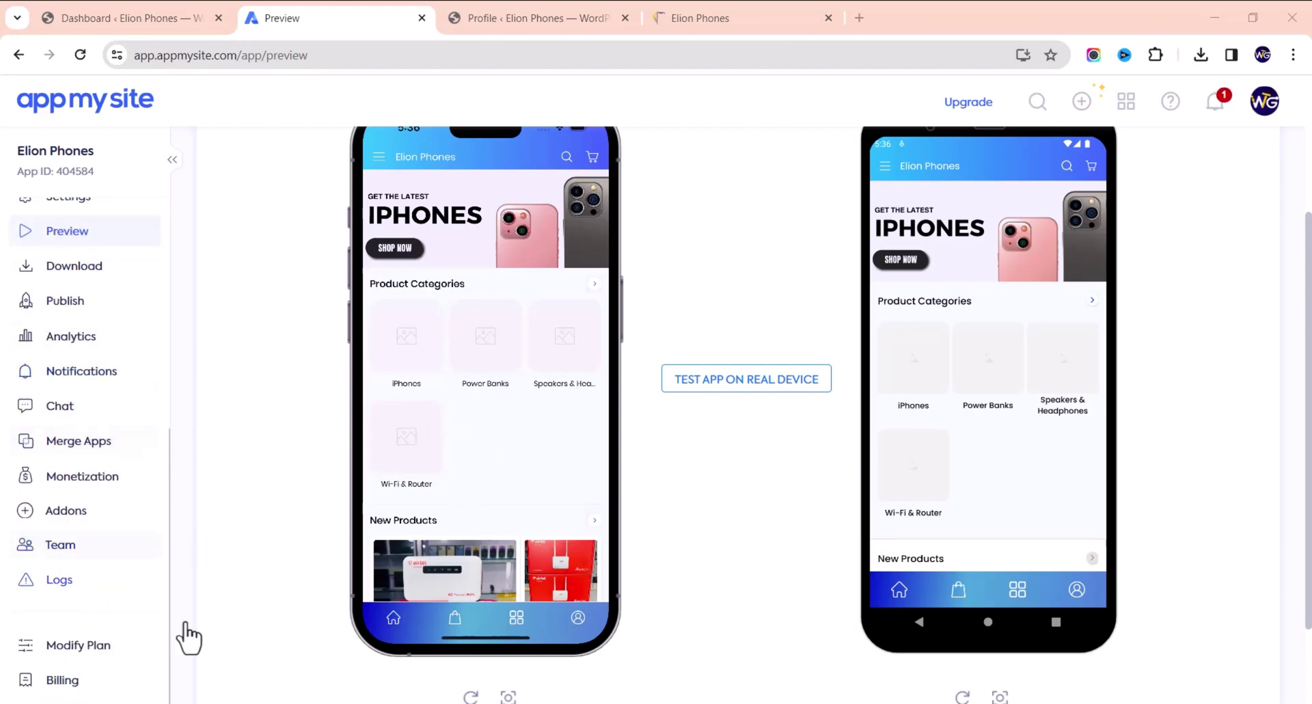
scroll(512, 455, up, 3)
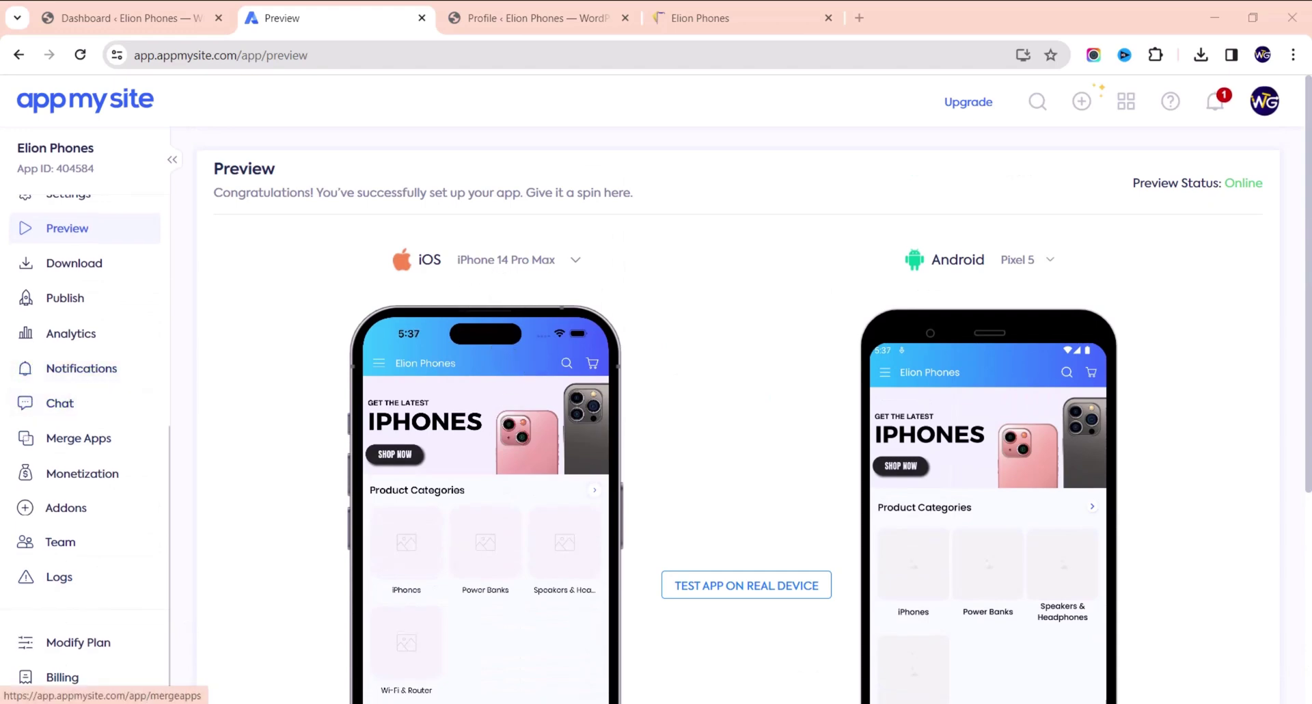
scroll(806, 459, down, 2)
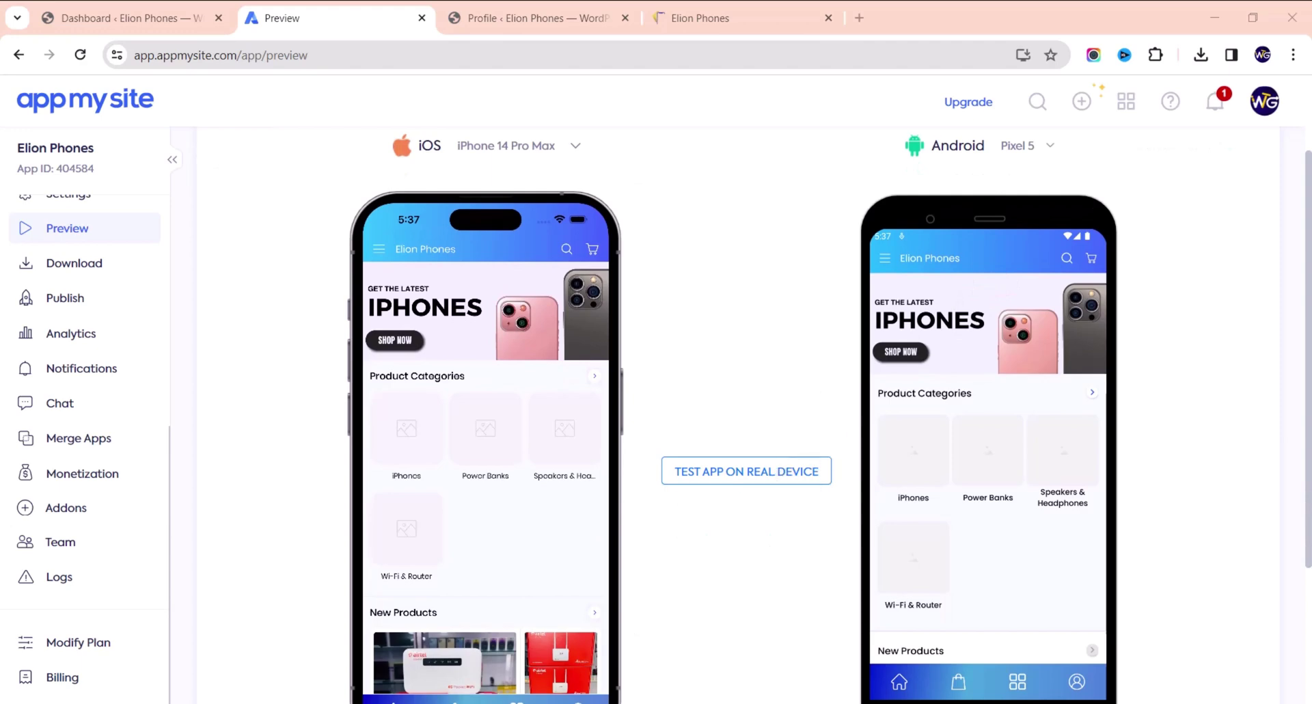
View the TestFlight and Google Play download options for testing the app on a real device, and close them
click(732, 472)
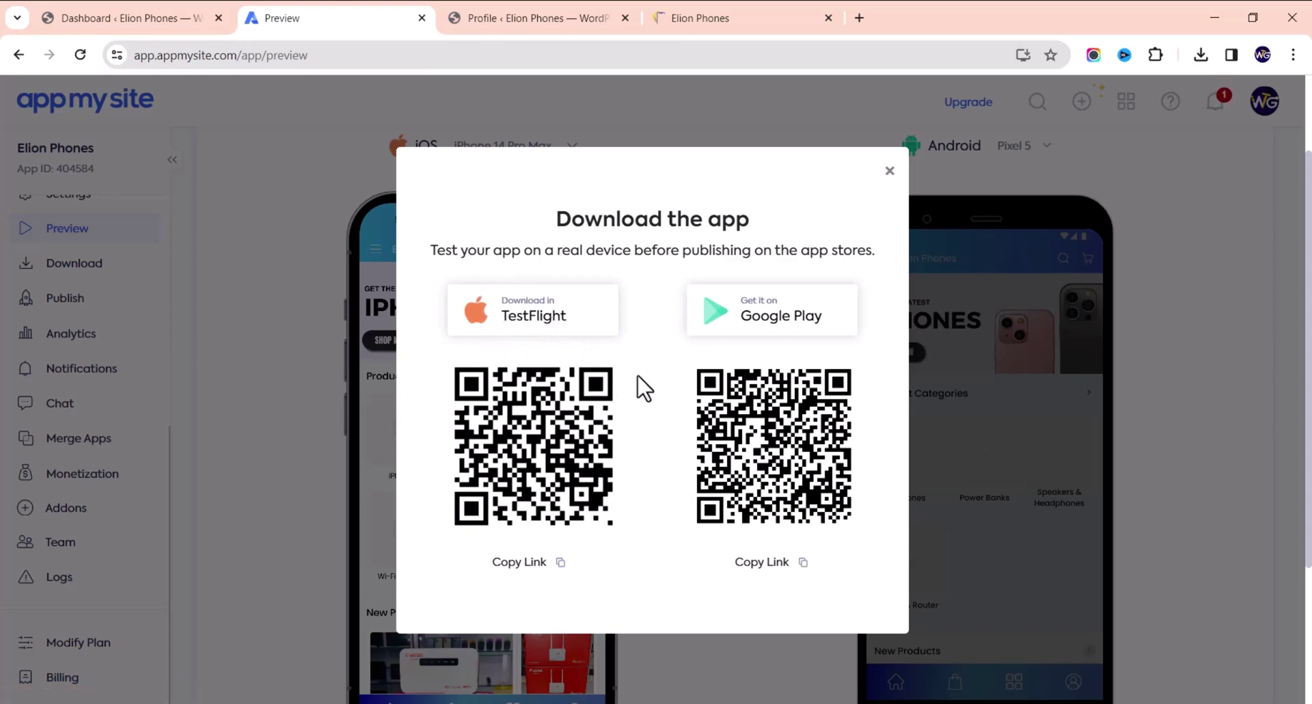
click(886, 176)
scroll(41, 543, down, 4)
scroll(42, 404, up, 4)
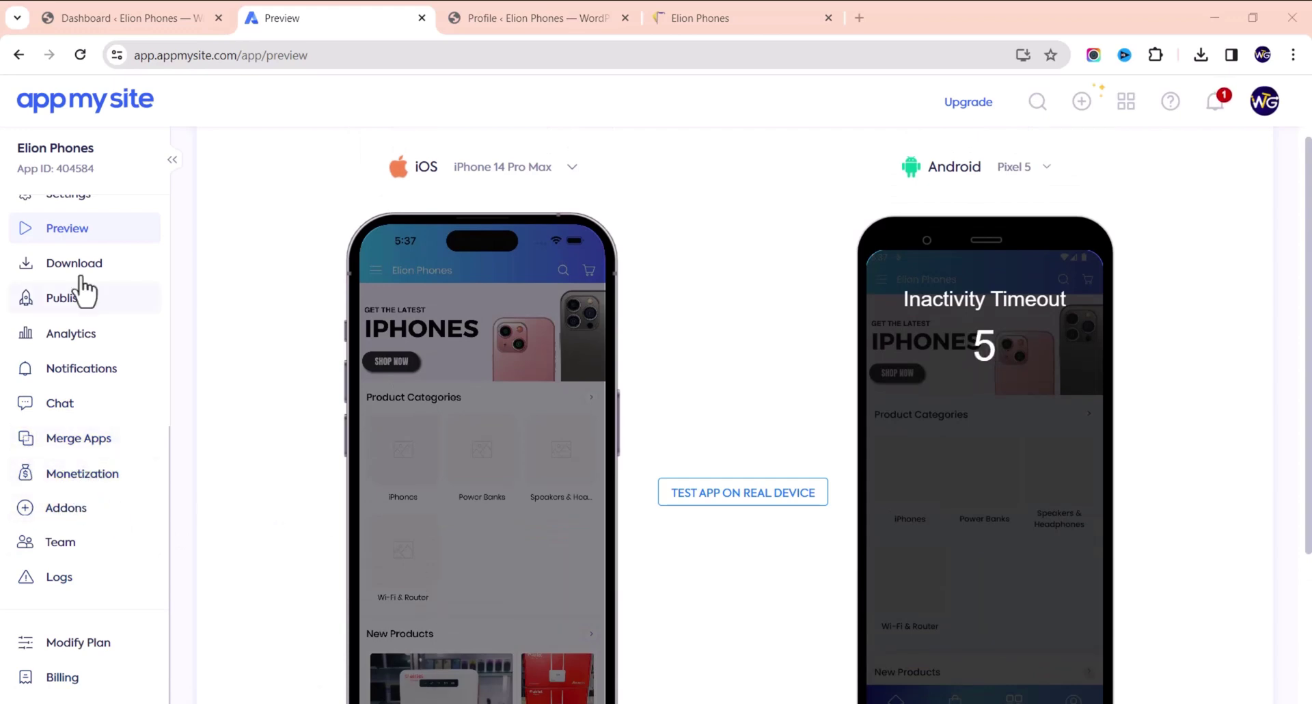
Check the Android and iOS download page, proceed with Android to view the pricing plans, and return to the download page
click(92, 314)
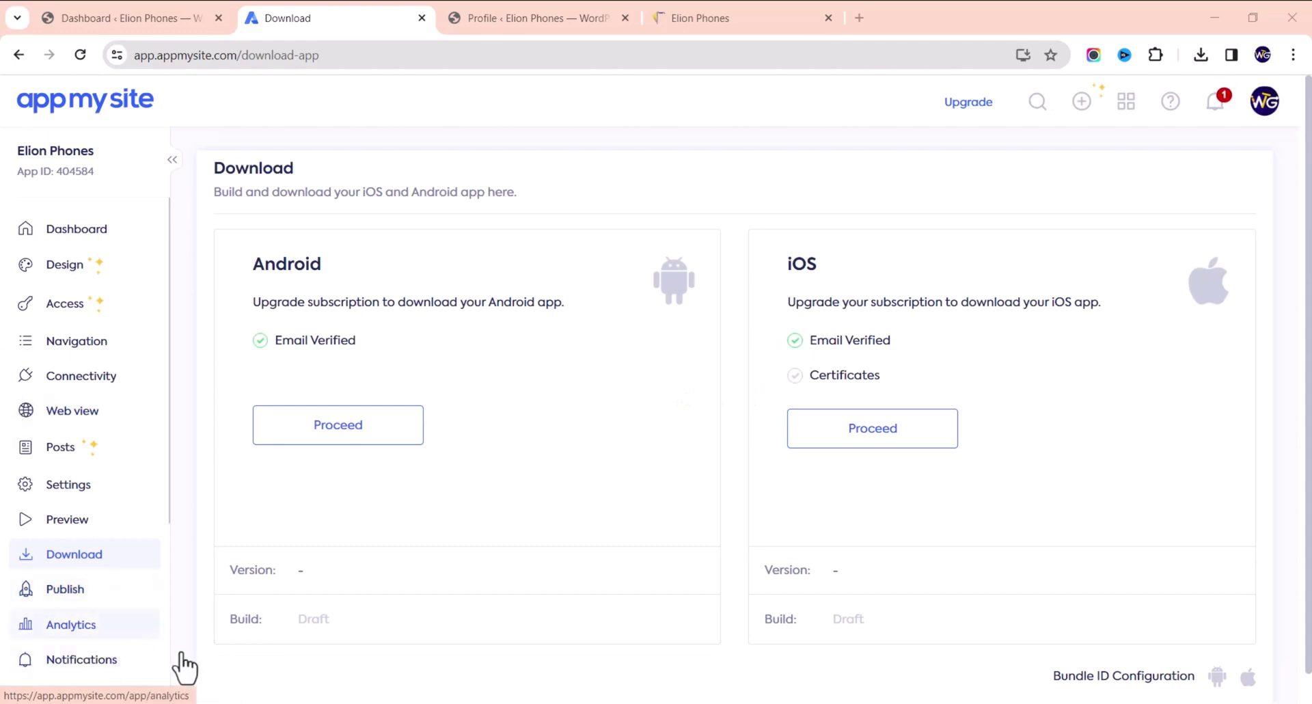
scroll(388, 325, down, 1)
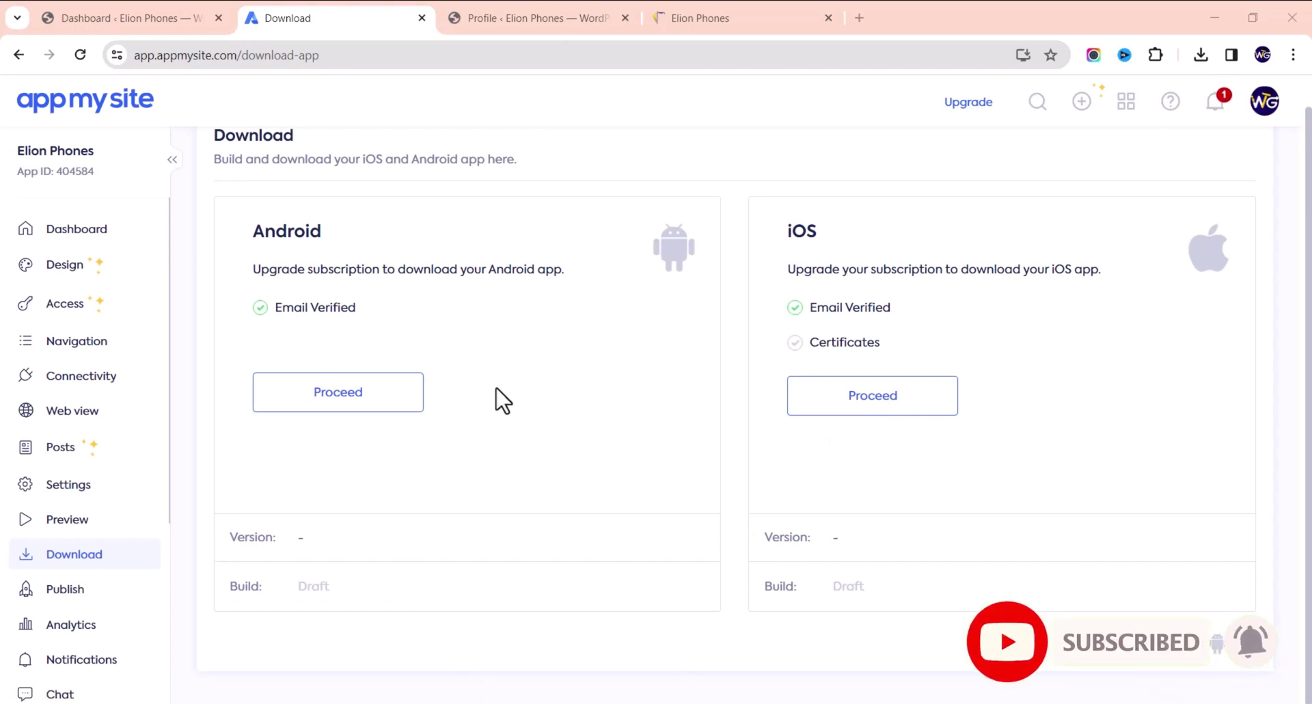
click(360, 402)
scroll(973, 554, down, 2)
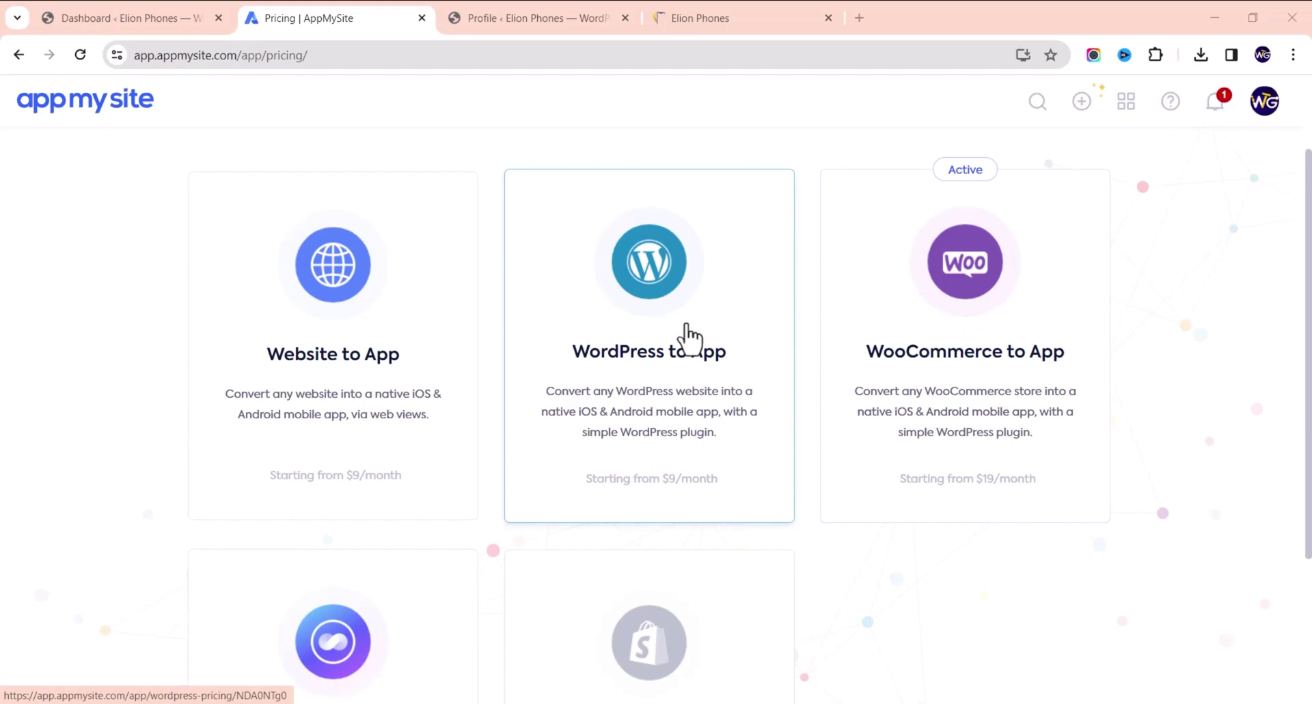
scroll(690, 336, up, 2)
key(alt+Left)
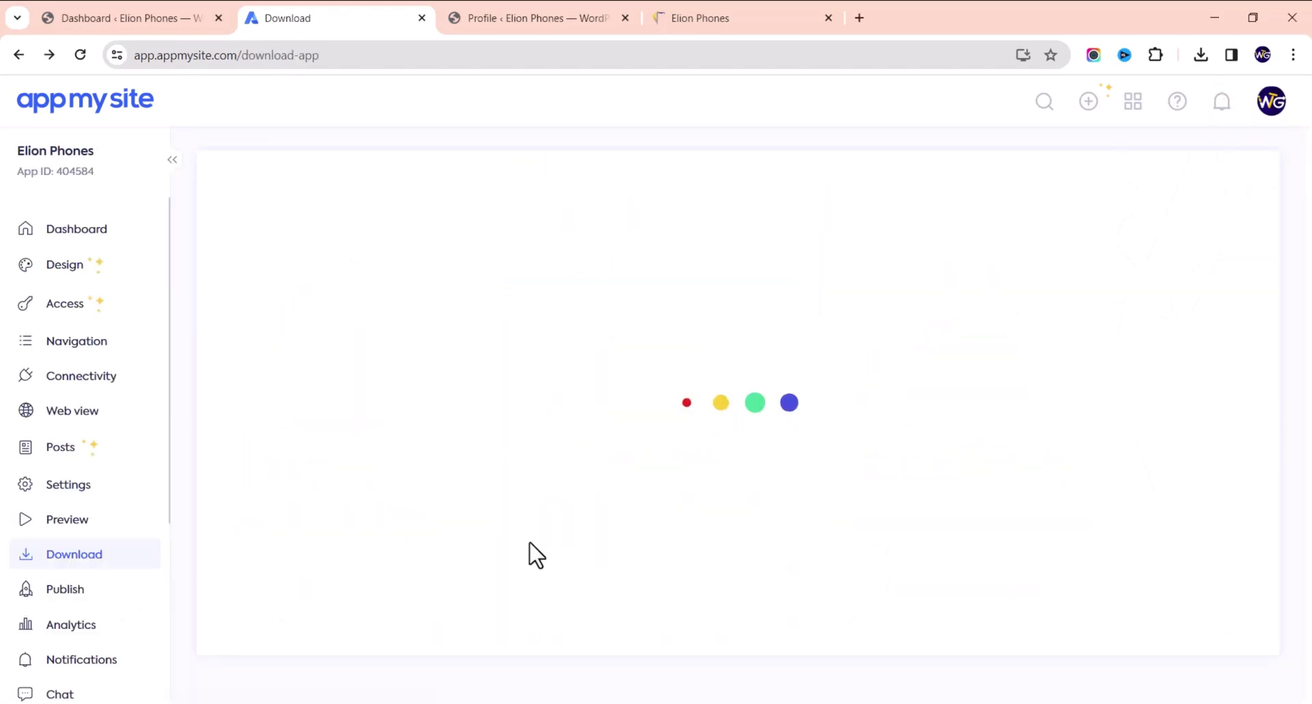